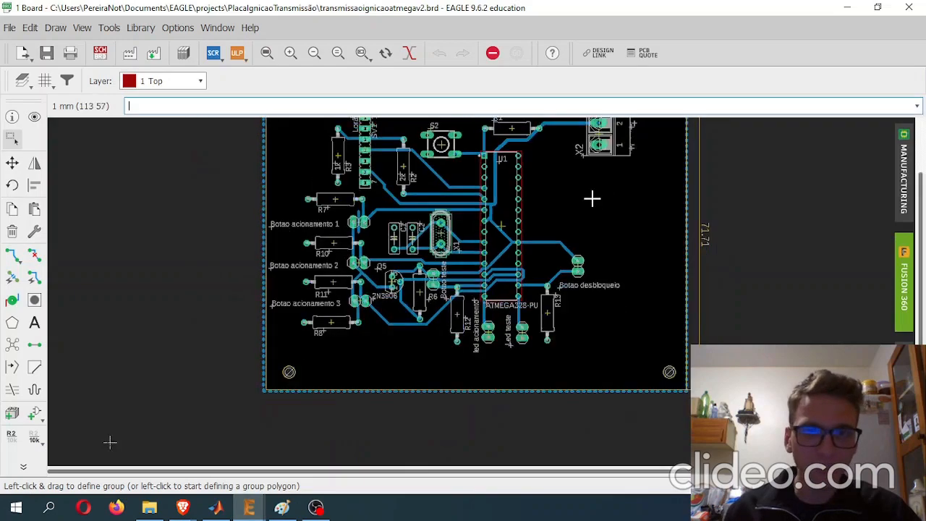
- Examine the pads and drill holes of the ATMEGA328 (U1) footprint, starting from pin 1
scroll(451, 251, "up", 2)
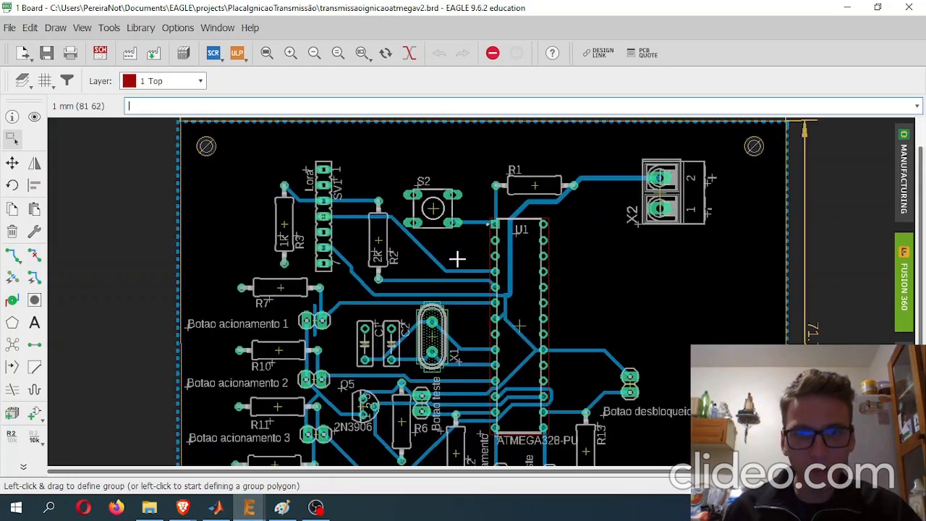
scroll(445, 232, "up", 1)
scroll(473, 177, "up", 2)
scroll(474, 175, "up", 7)
middle_click_drag(478, 168, 463, 349)
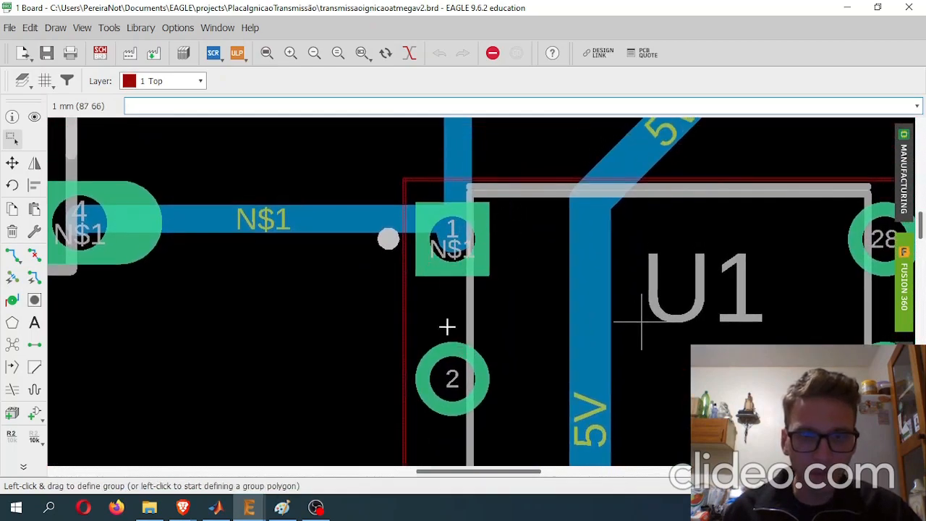
scroll(506, 279, "down", 3)
scroll(481, 248, "up", 10)
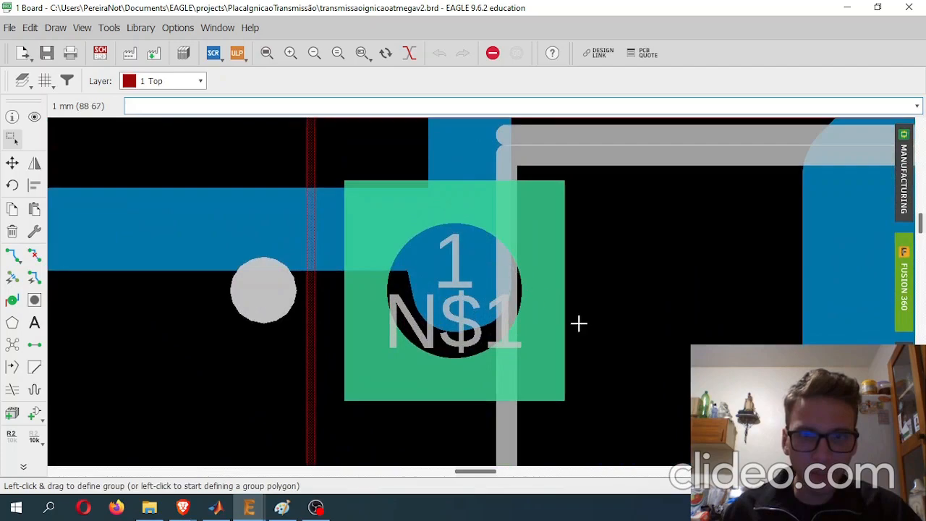
middle_click_drag(572, 320, 552, 233)
scroll(482, 192, "down", 5)
middle_click_drag(529, 262, 513, 212)
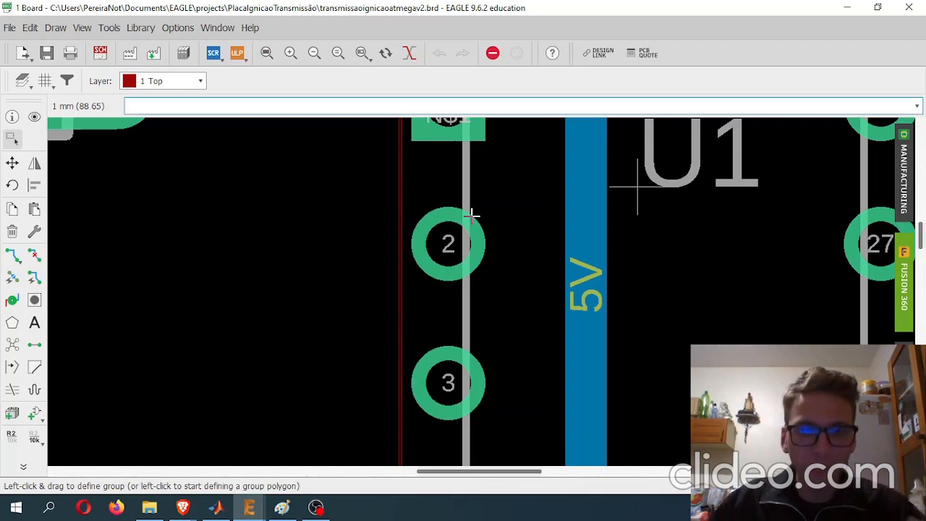
- Examine the pads of header SV1 and the neighbouring resistors R3 and R2
scroll(514, 219, "down", 6)
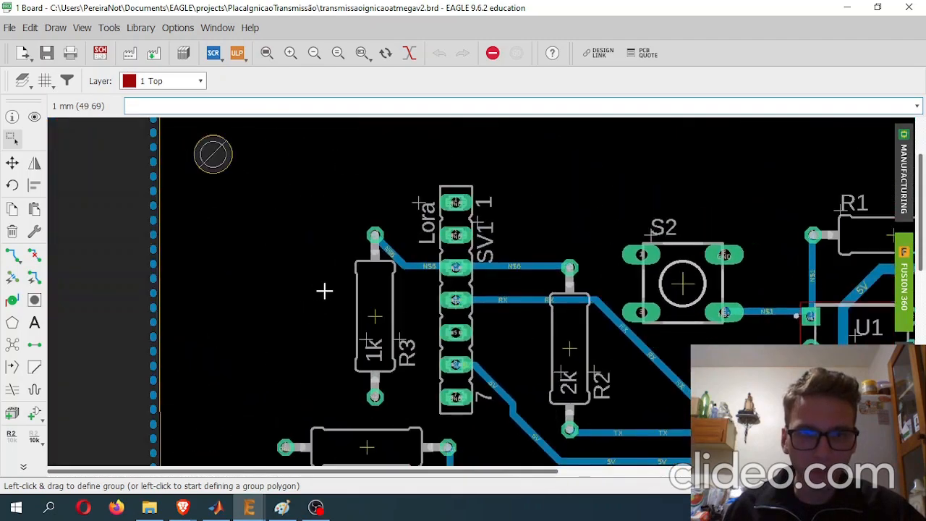
scroll(564, 210, "up", 7)
scroll(604, 246, "down", 6)
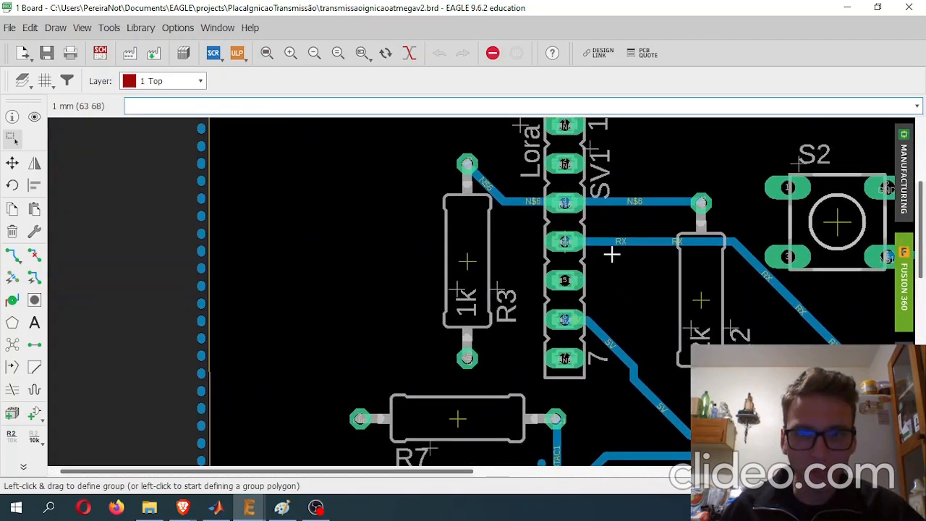
middle_click_drag(611, 253, 563, 298)
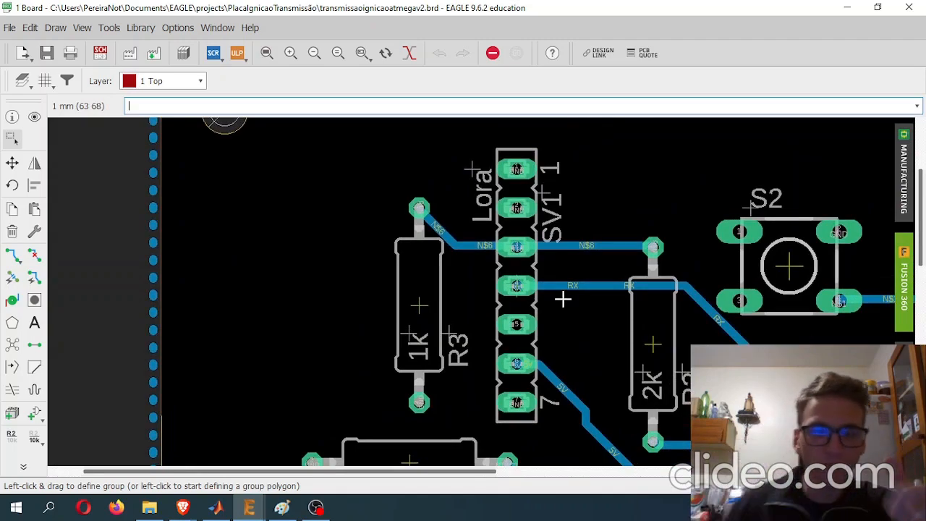
scroll(518, 285, "up", 4)
scroll(518, 286, "down", 2)
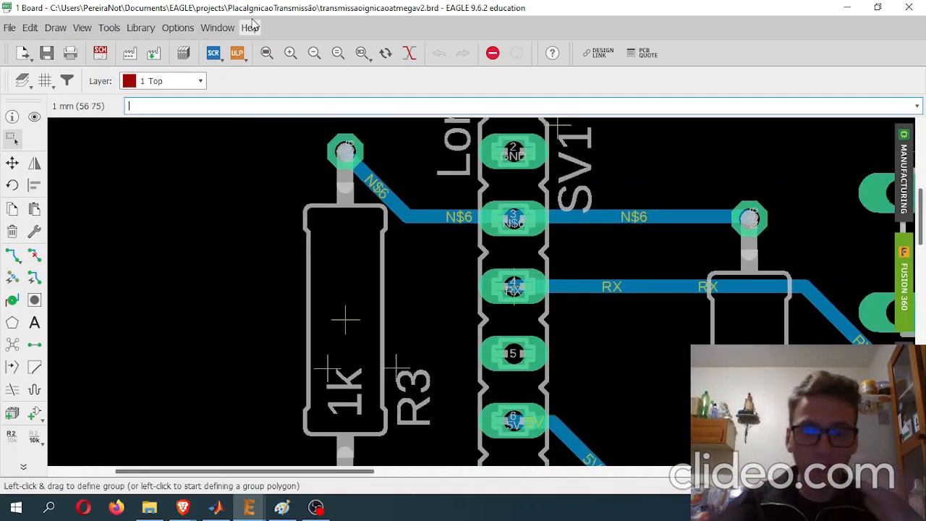
- Set the minimum drill to 1 mm in the DRC size rules, apply it, and close the design rules
left_click(108, 28)
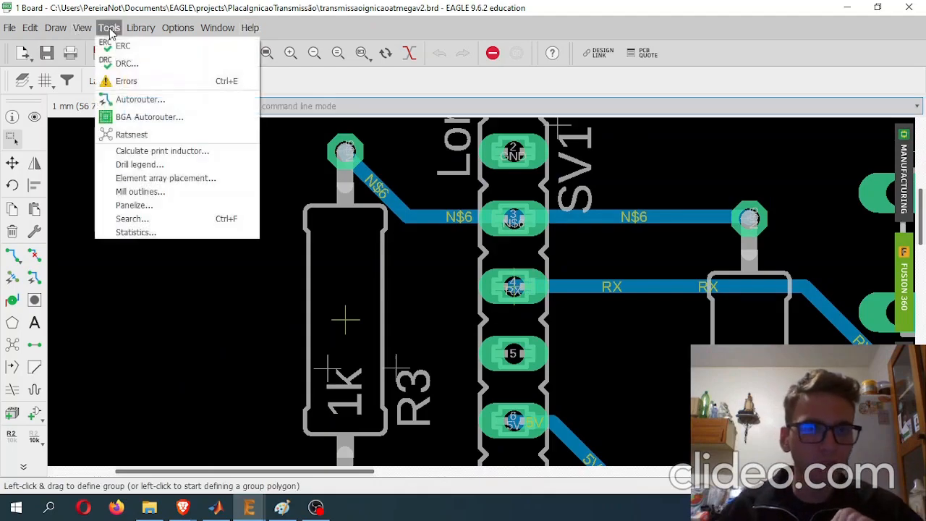
left_click(173, 71)
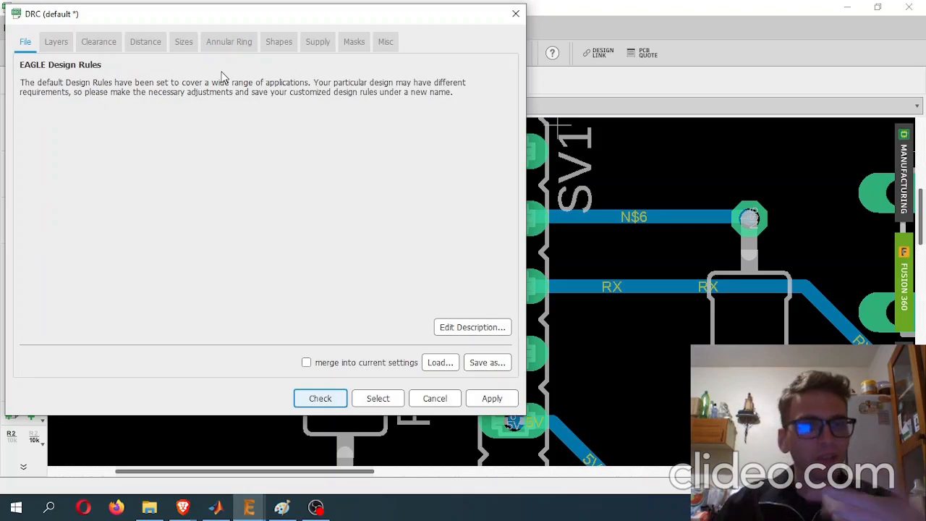
left_click(184, 42)
left_click(298, 121)
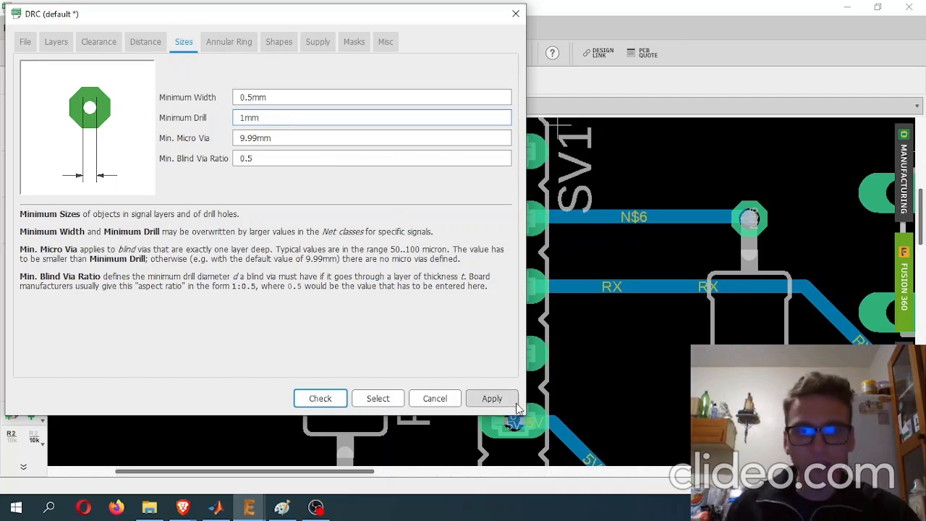
left_click_drag(397, 21, 330, 72)
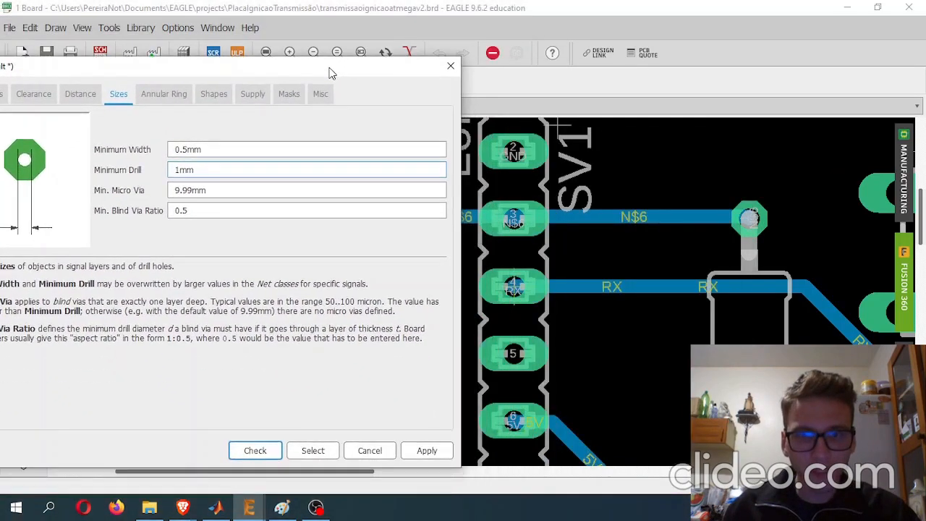
left_click(427, 450)
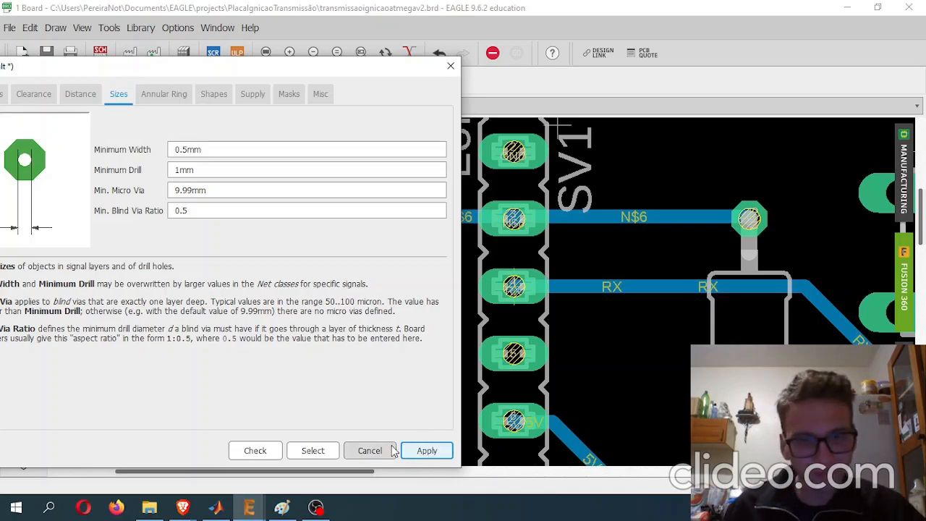
left_click_drag(334, 65, 348, 41)
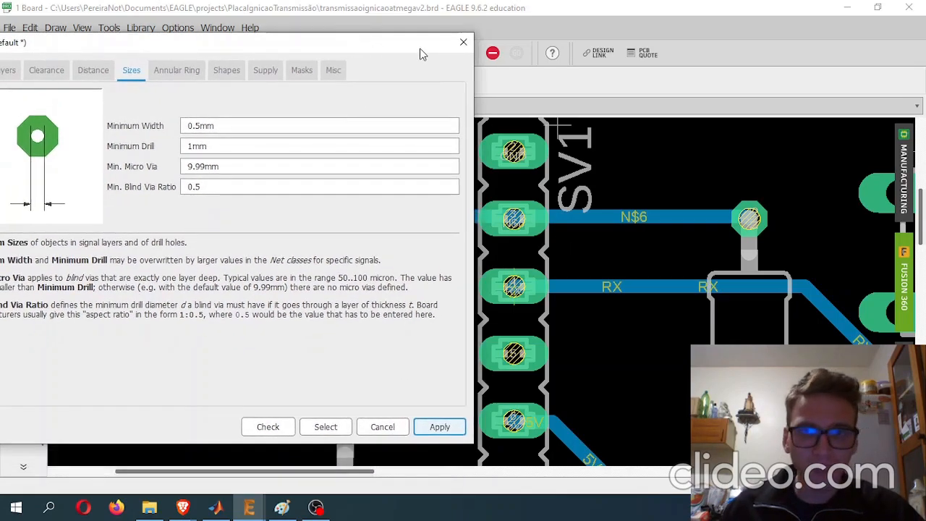
left_click(462, 42)
- Inspect the drill holes in the pads of header SV1 up close
scroll(470, 188, "up", 10)
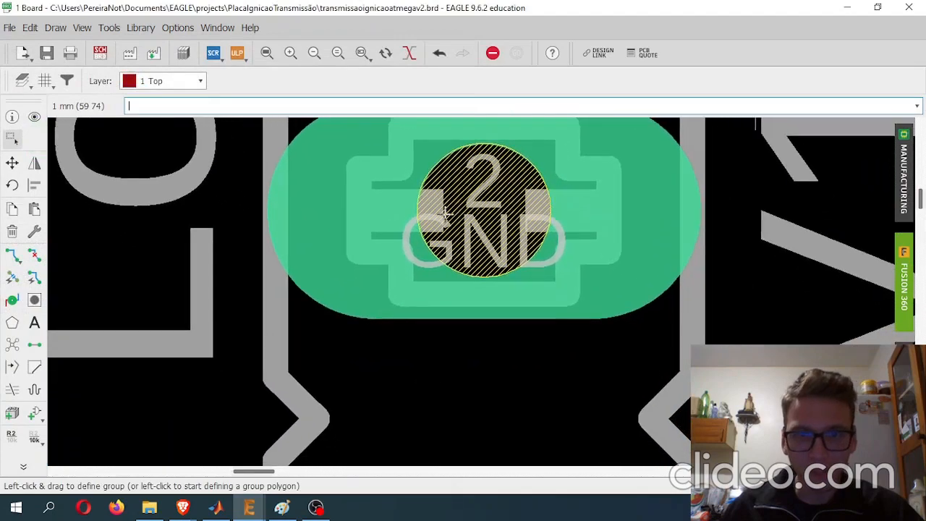
scroll(526, 120, "down", 1)
scroll(548, 214, "up", 5)
scroll(561, 230, "down", 11)
middle_click_drag(564, 249, 507, 165)
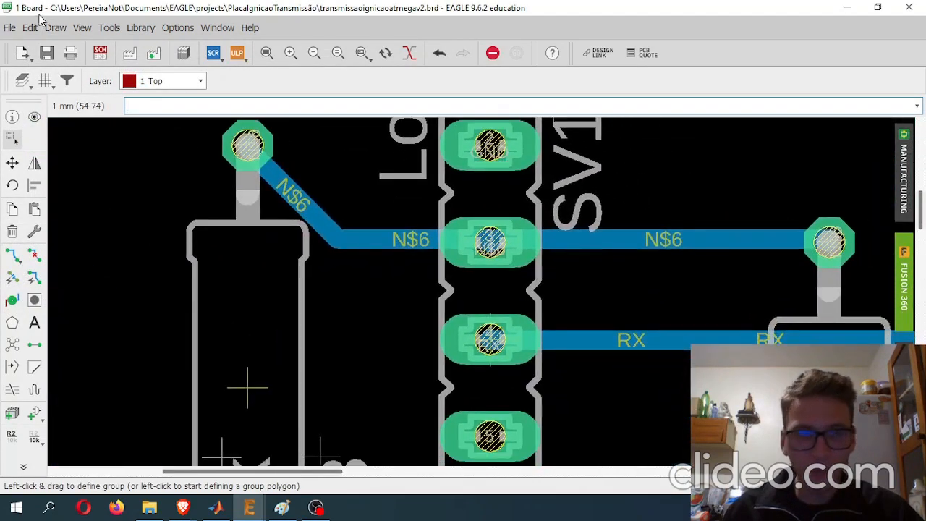
left_click(109, 27)
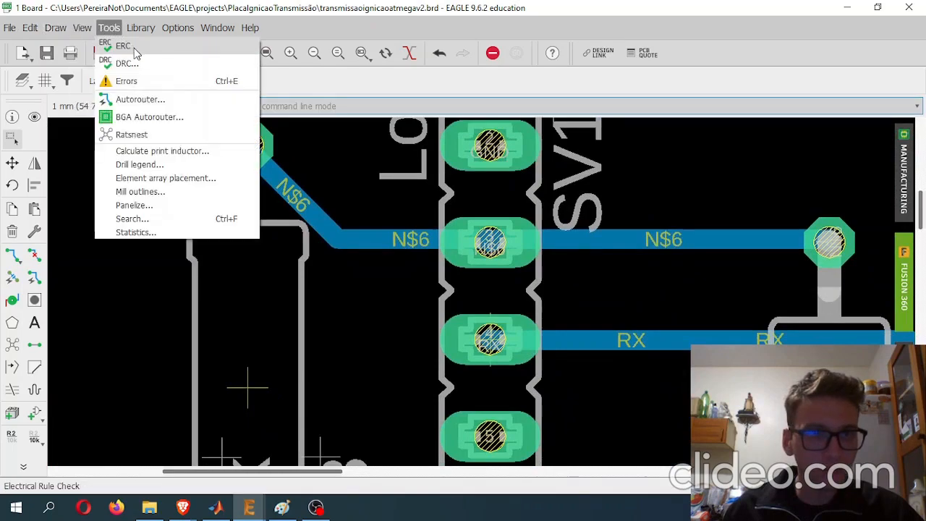
left_click(119, 45)
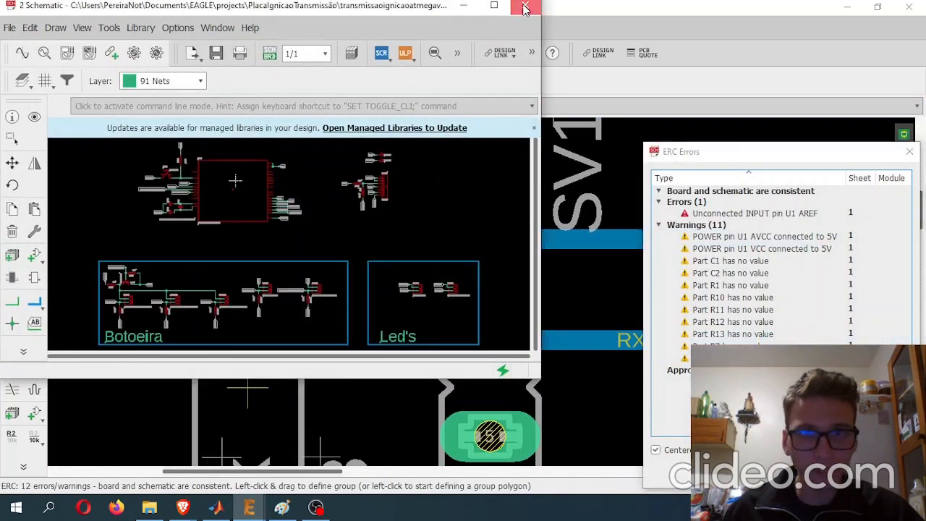
left_click(525, 6)
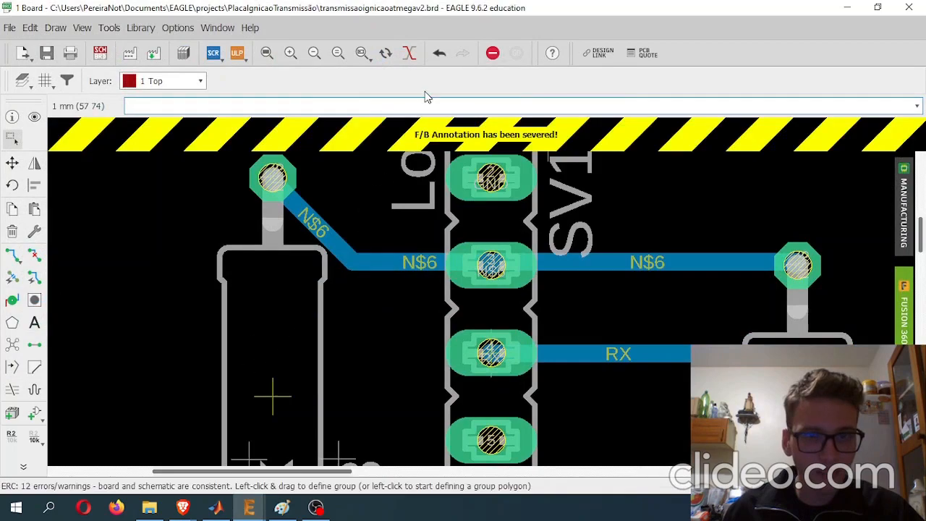
left_click(100, 53)
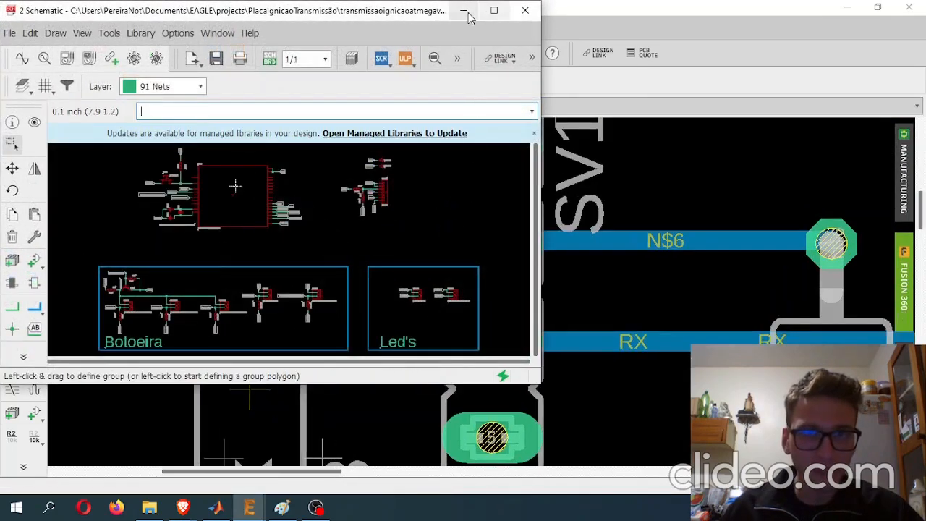
left_click(465, 11)
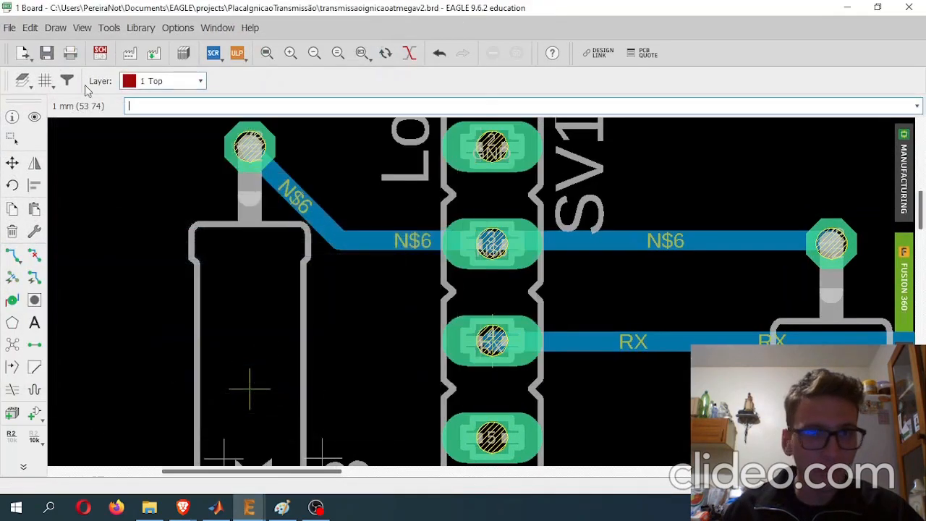
- Review the DRC size and annular ring rules and compare them with the SV1 pads and the copper ring around R2's upper pad
left_click(108, 27)
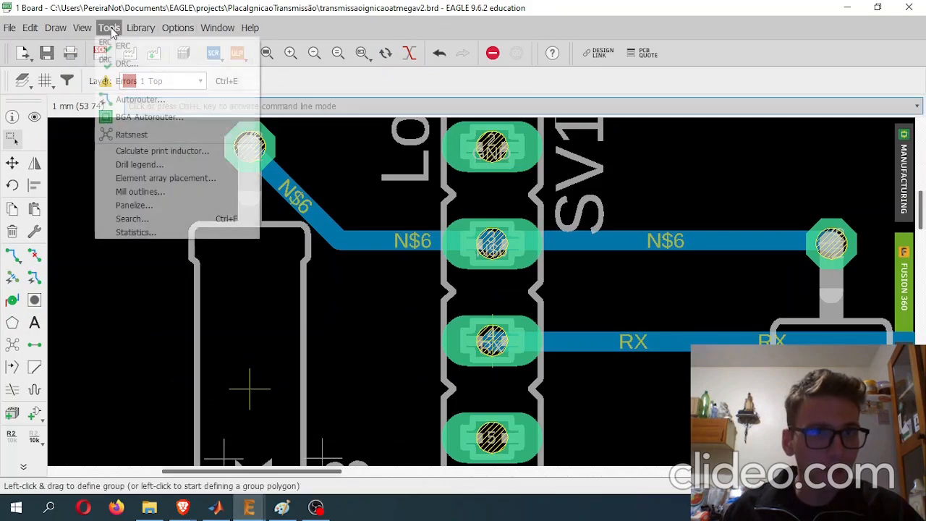
left_click(125, 62)
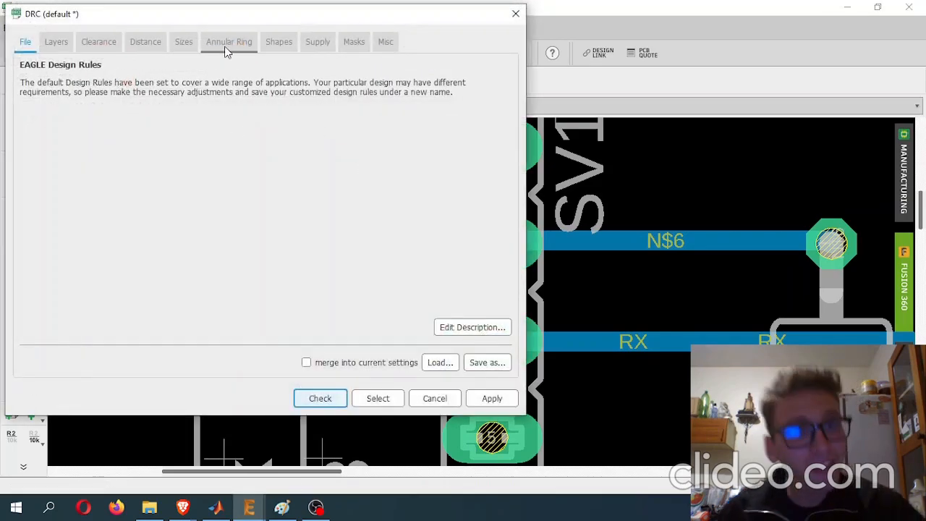
left_click(184, 42)
left_click(302, 117)
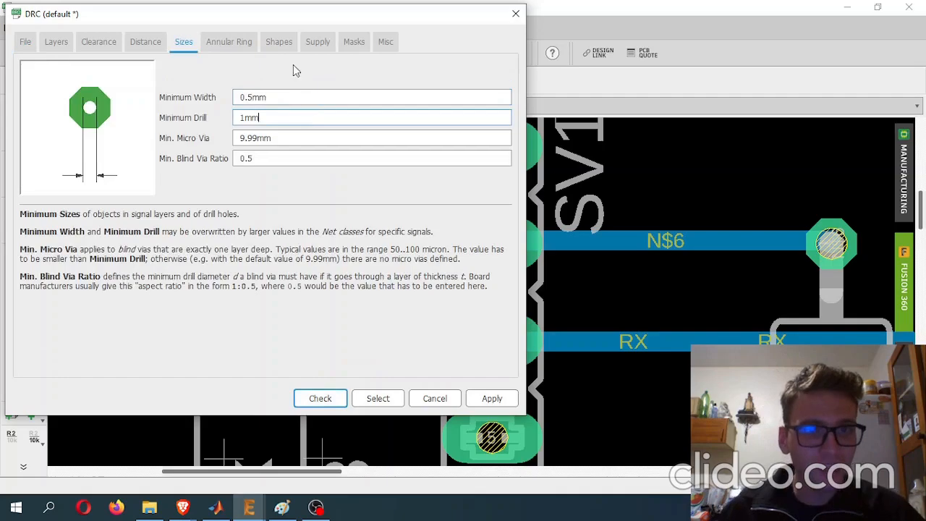
left_click(233, 42)
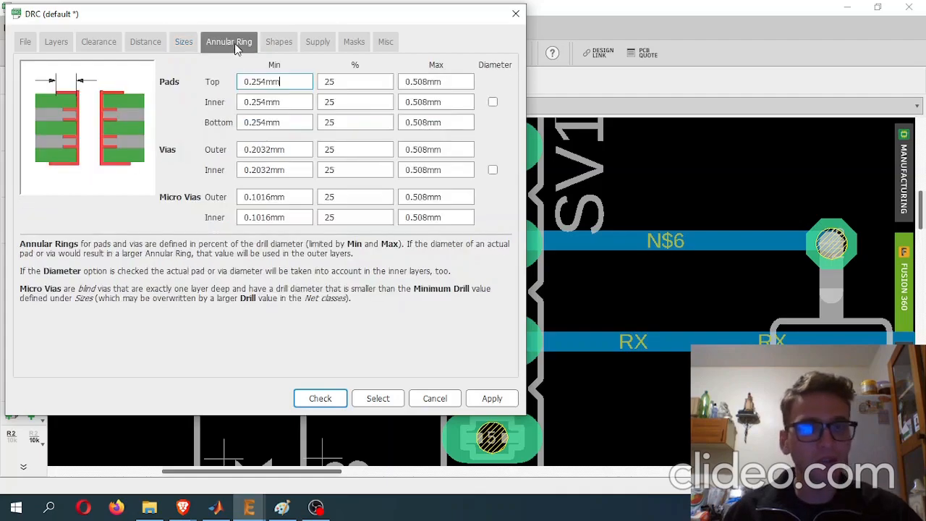
left_click_drag(249, 14, 140, 55)
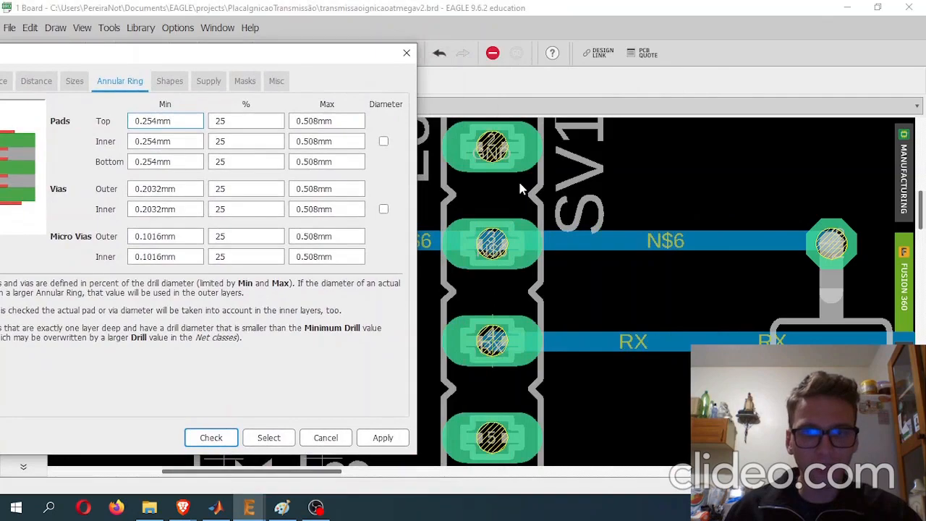
left_click_drag(320, 48, 398, 41)
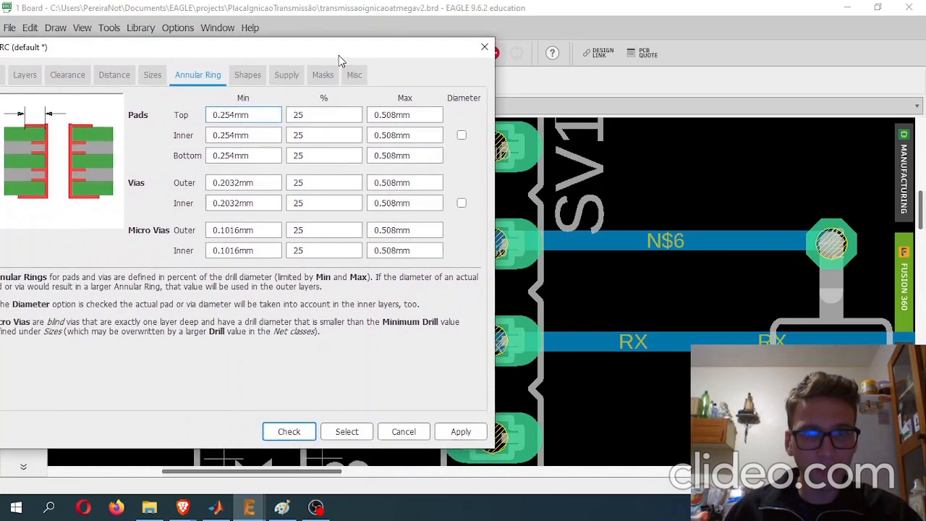
left_click_drag(274, 50, 299, 51)
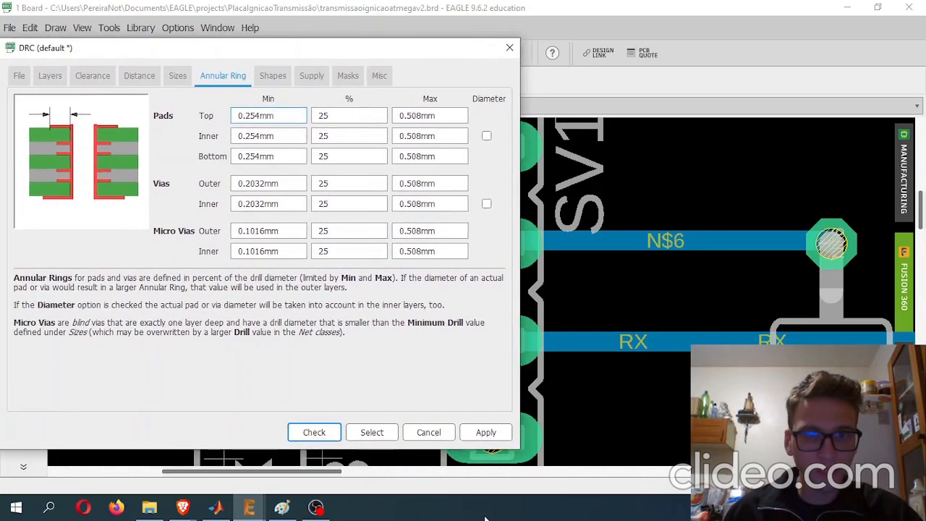
left_click_drag(371, 51, 254, 51)
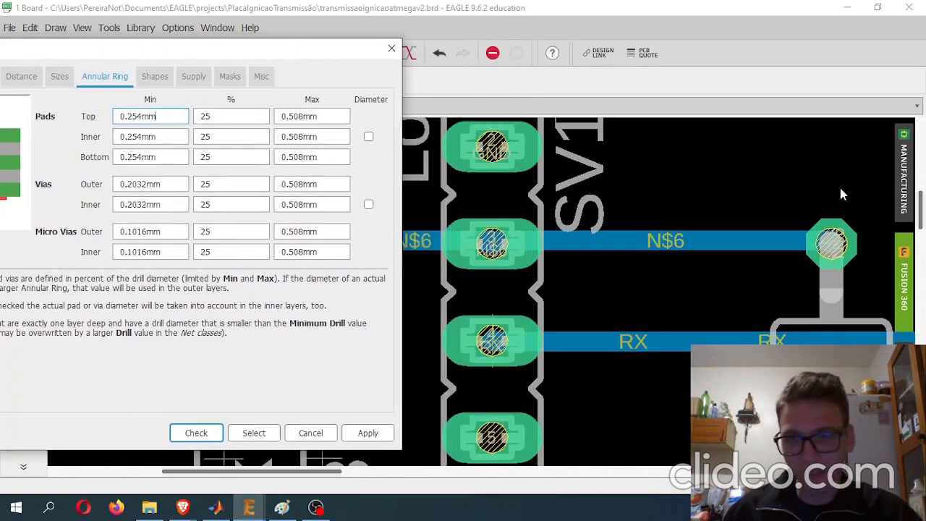
key("Escape")
scroll(771, 213, "up", 3)
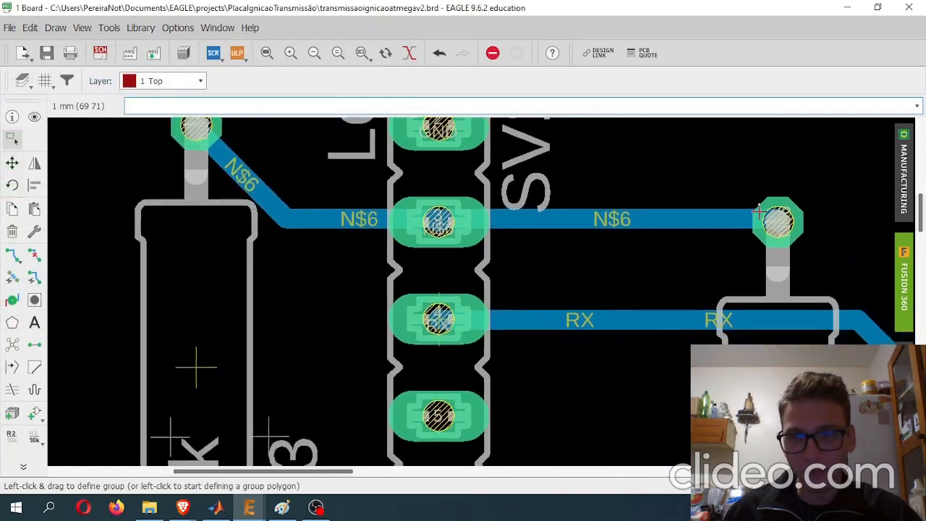
scroll(779, 152, "up", 3)
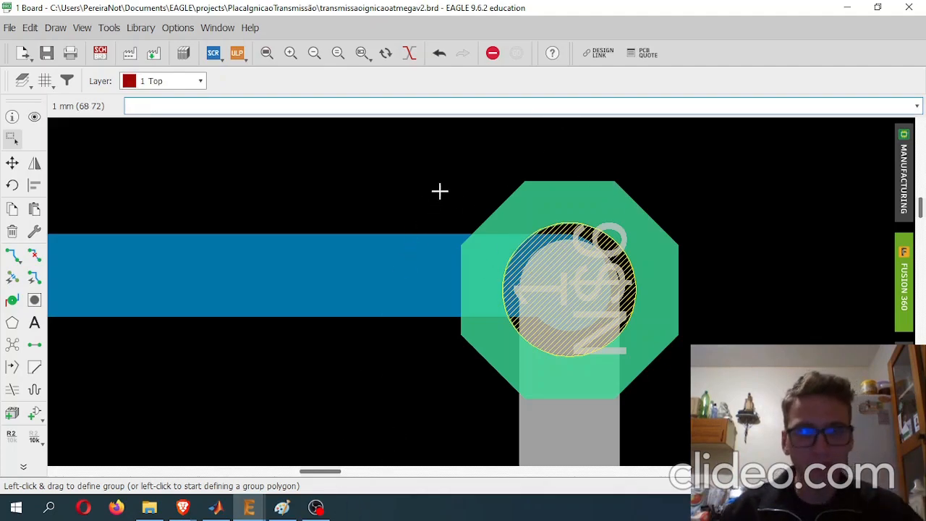
- Set the minimum annular ring of the top and bottom pads to 0.4 mm in the DRC rules and apply it
left_click(109, 28)
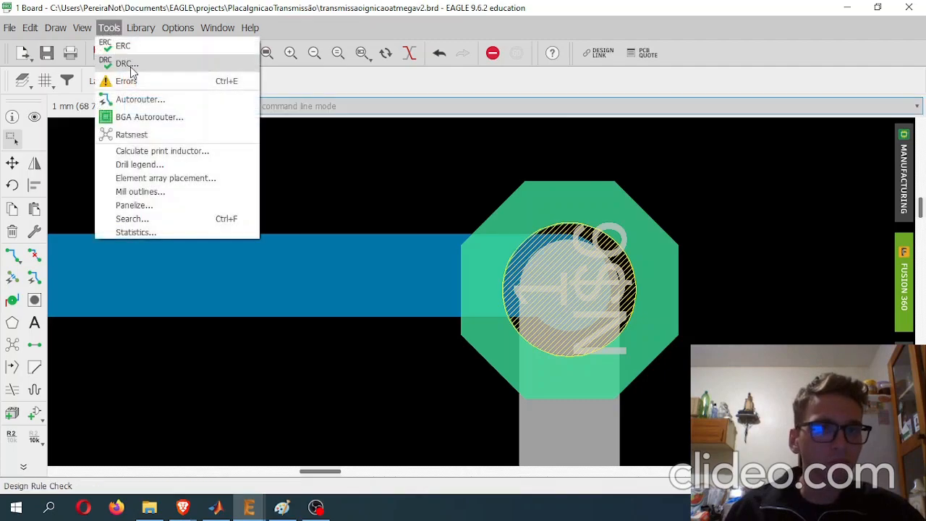
left_click(124, 43)
left_click(229, 39)
left_click_drag(271, 21, 304, 44)
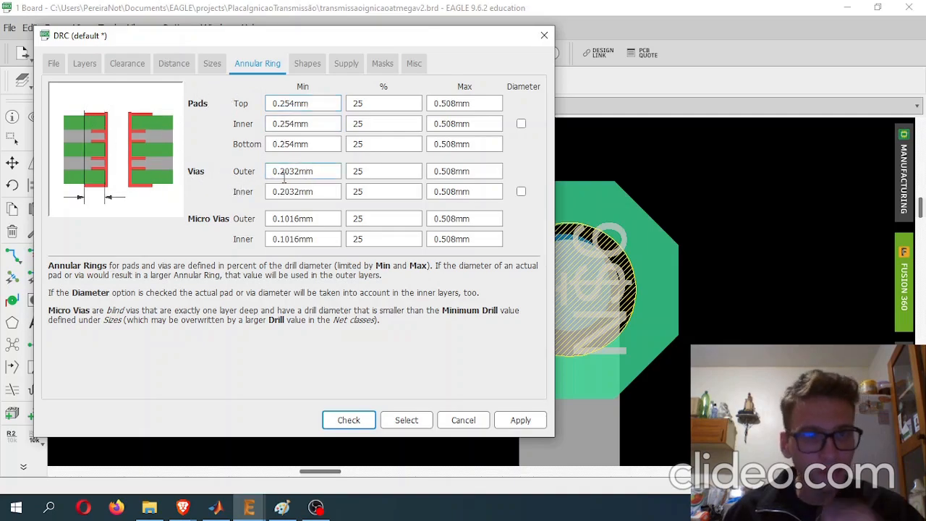
left_click(323, 219)
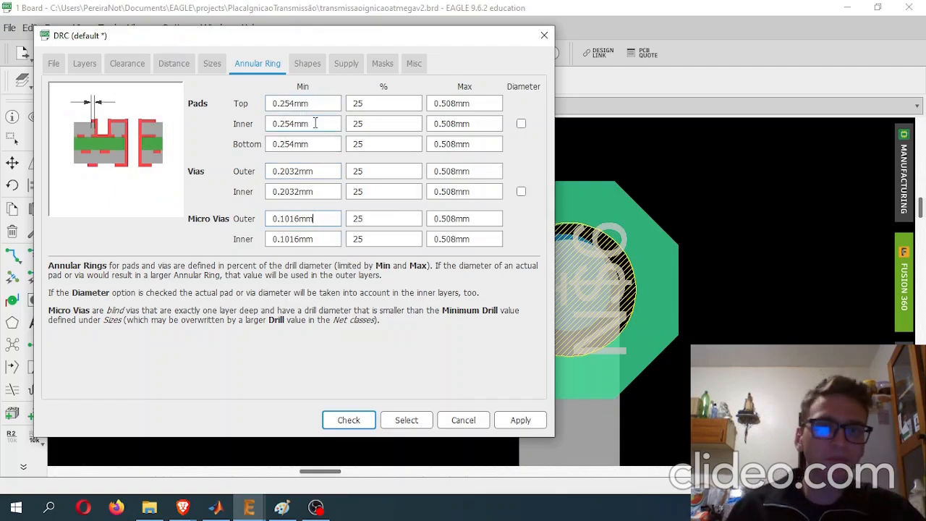
left_click(332, 105)
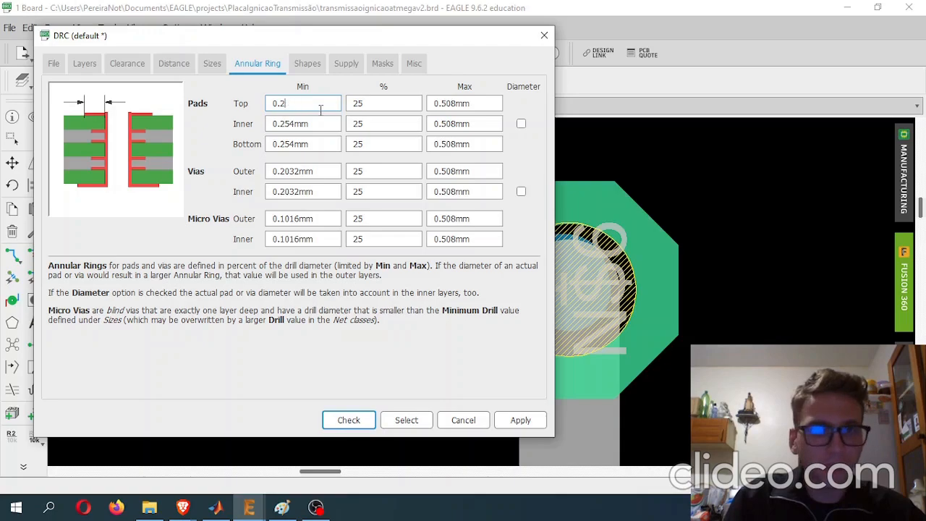
type("mm")
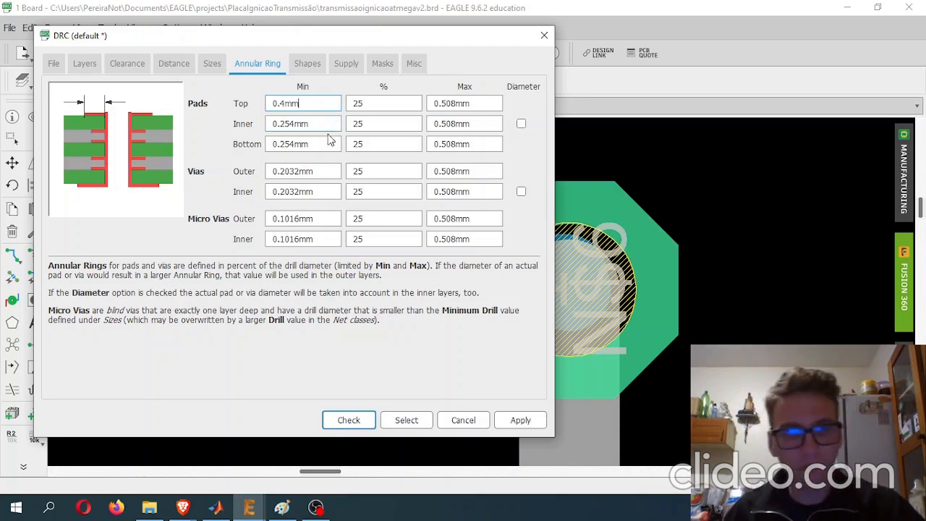
left_click(327, 145)
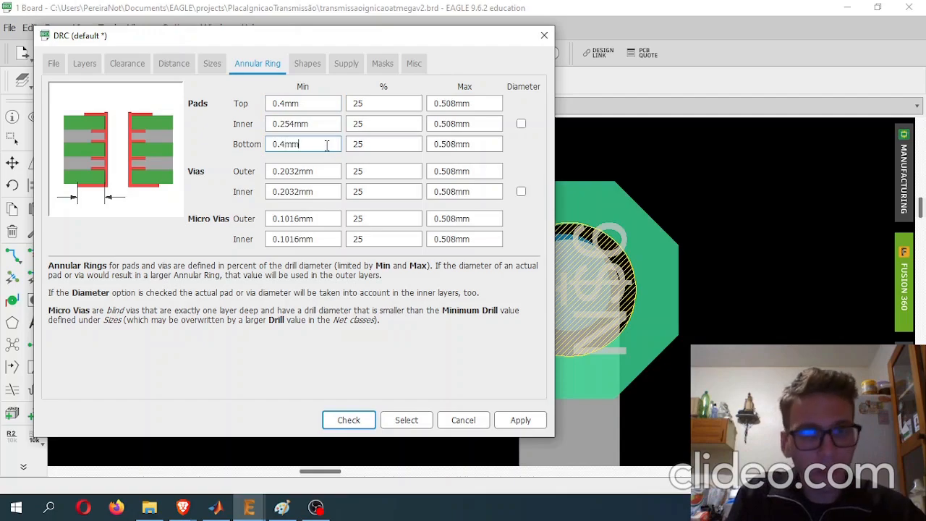
left_click(520, 420)
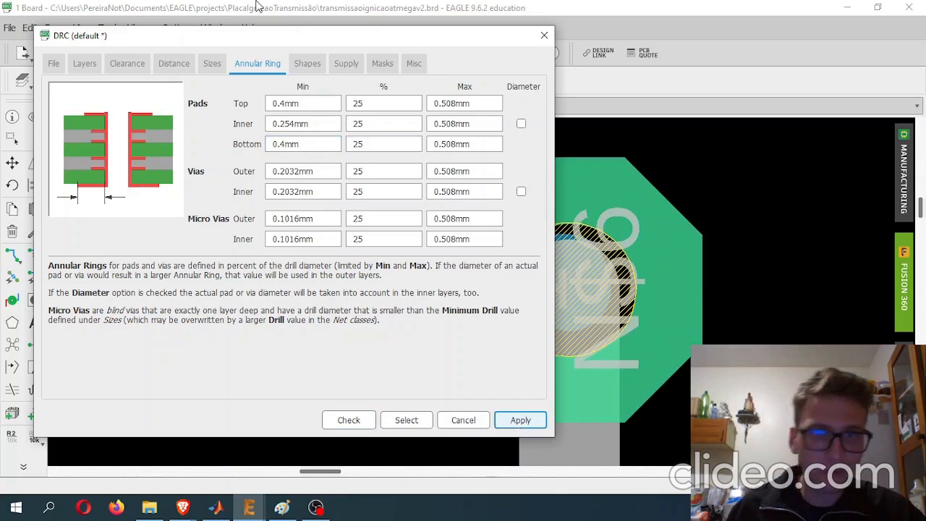
- Set both the top and bottom pad shapes to square in the DRC shape rules
left_click(321, 123)
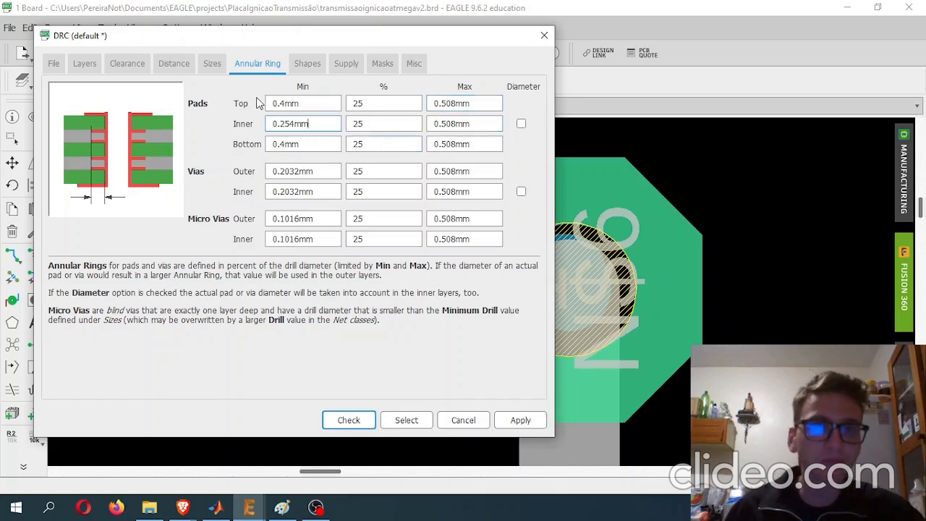
left_click(327, 169)
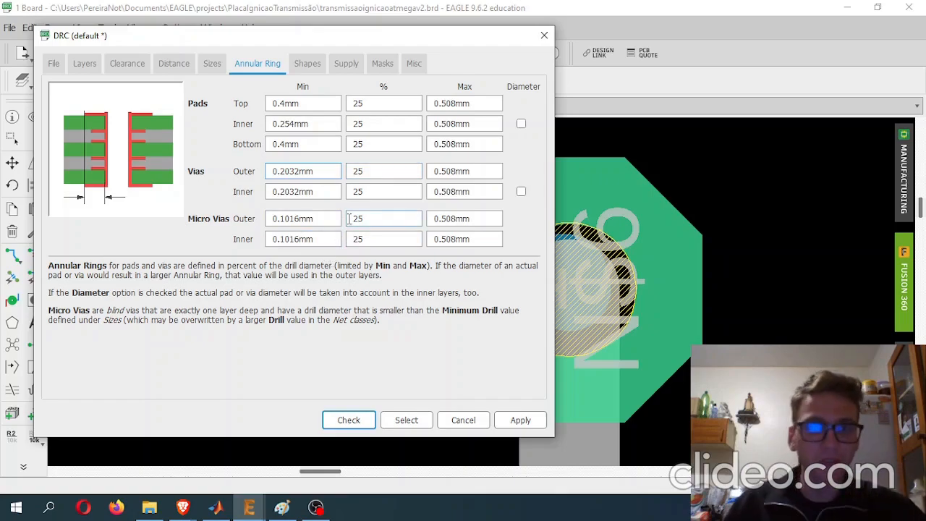
left_click(307, 63)
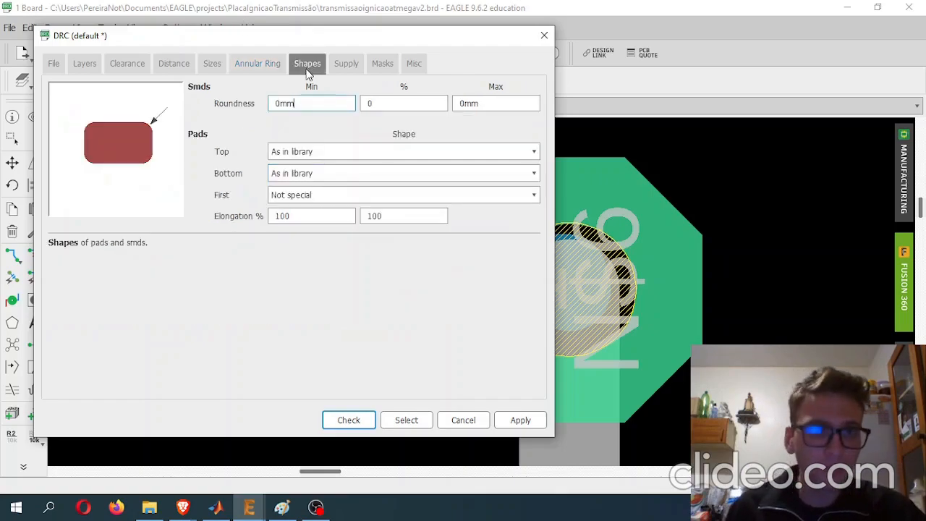
left_click_drag(432, 38, 359, 34)
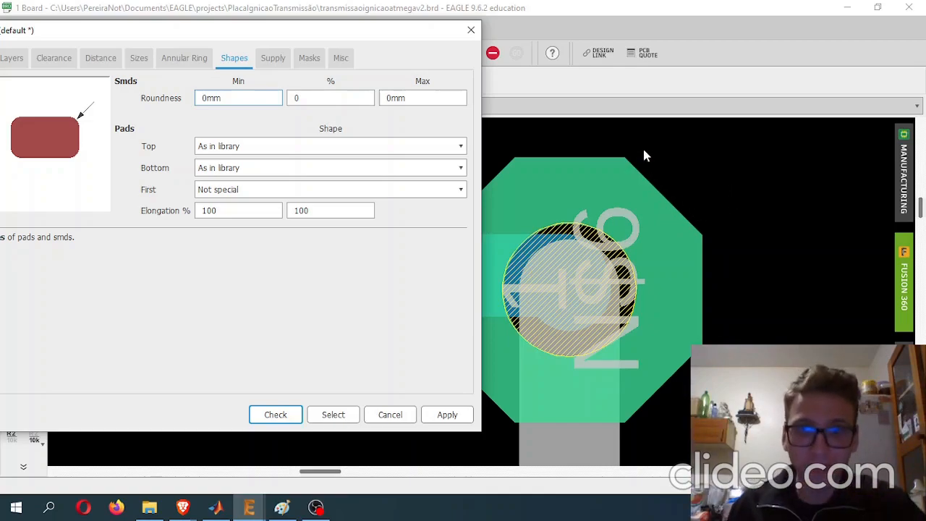
left_click(285, 148)
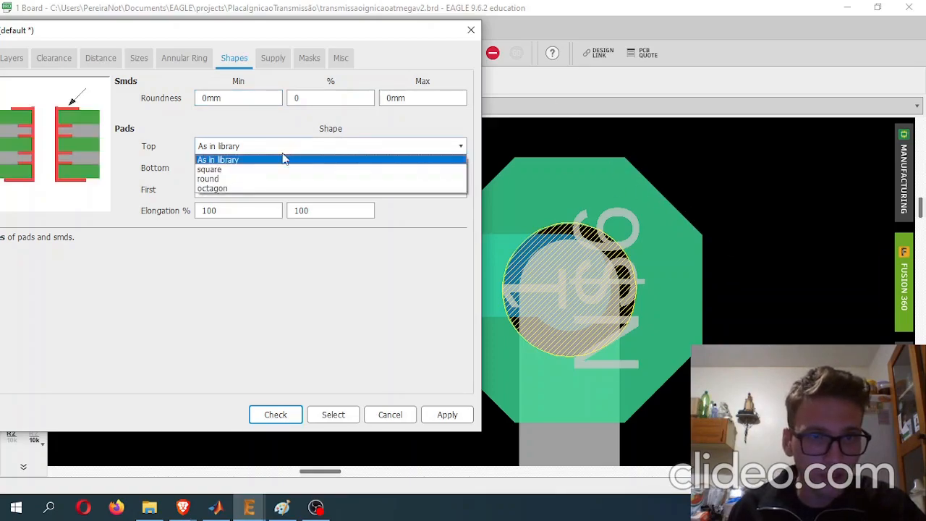
left_click(279, 168)
left_click(284, 145)
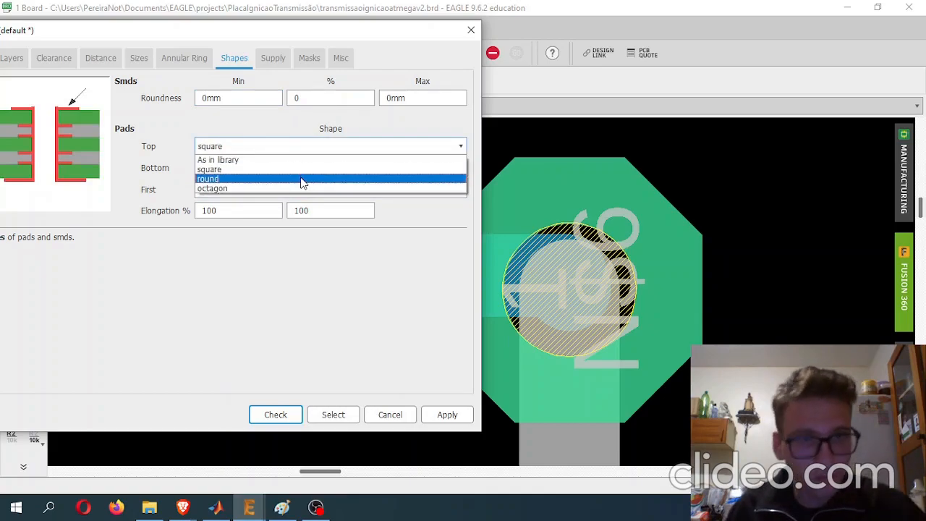
left_click(244, 171)
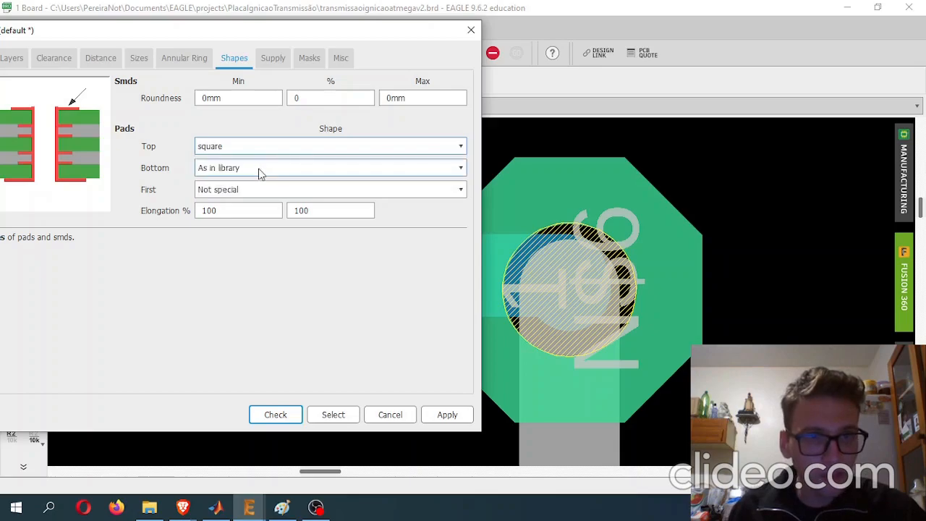
left_click(250, 172)
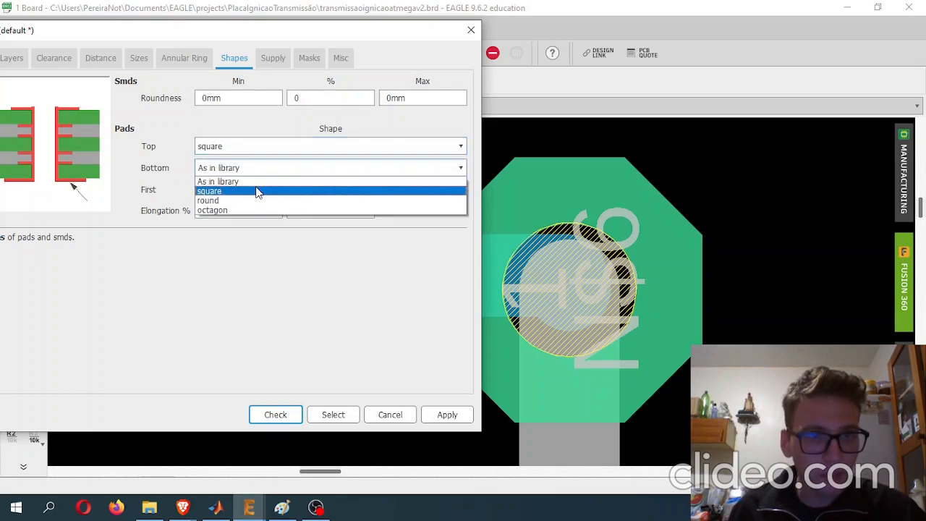
left_click(257, 192)
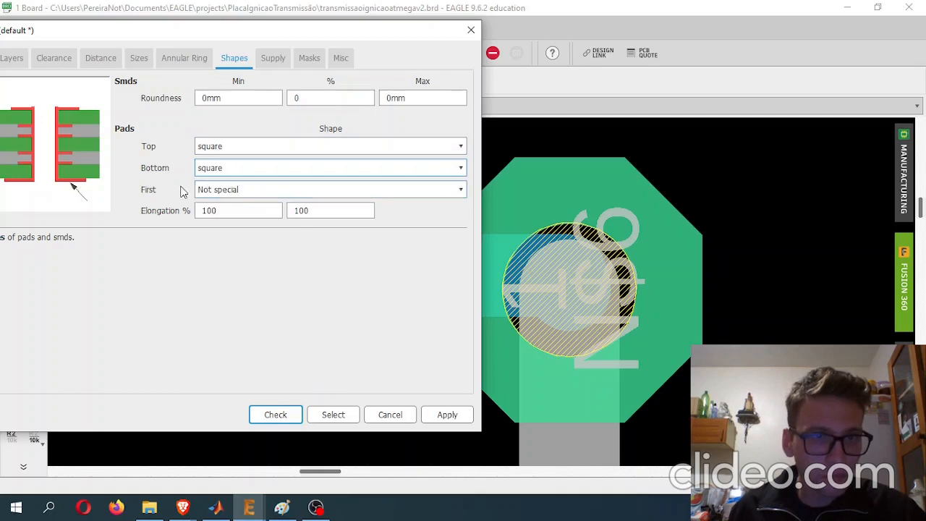
- Set the shape of the components' first pad to round in the DRC shape rules
left_click(216, 193)
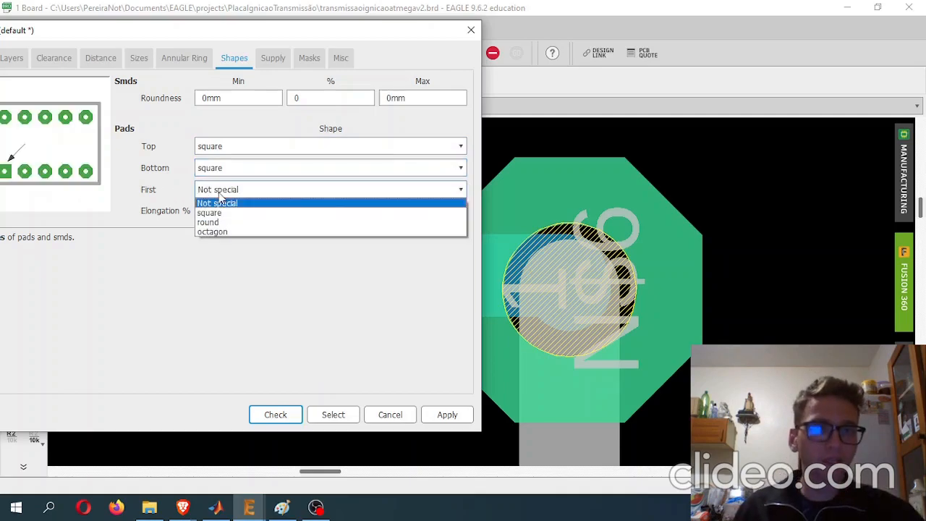
left_click(204, 35)
left_click_drag(253, 28, 346, 24)
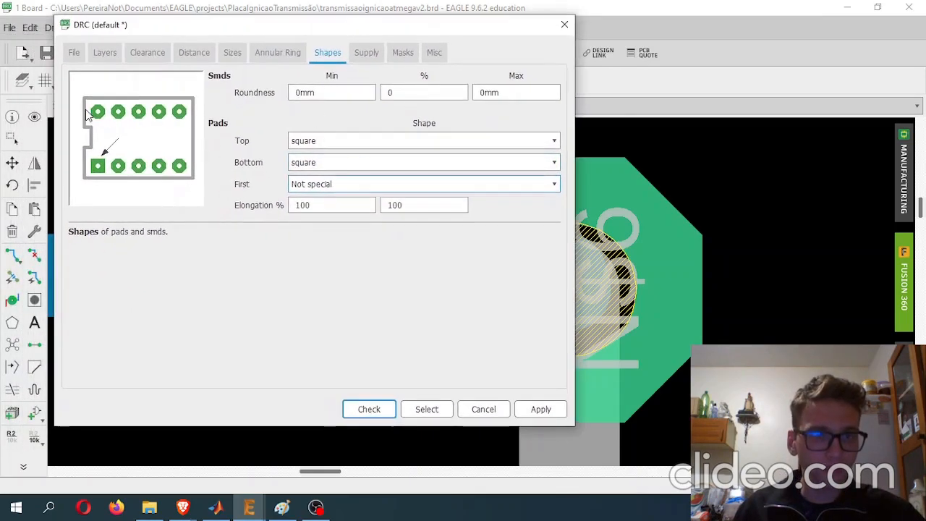
left_click(340, 185)
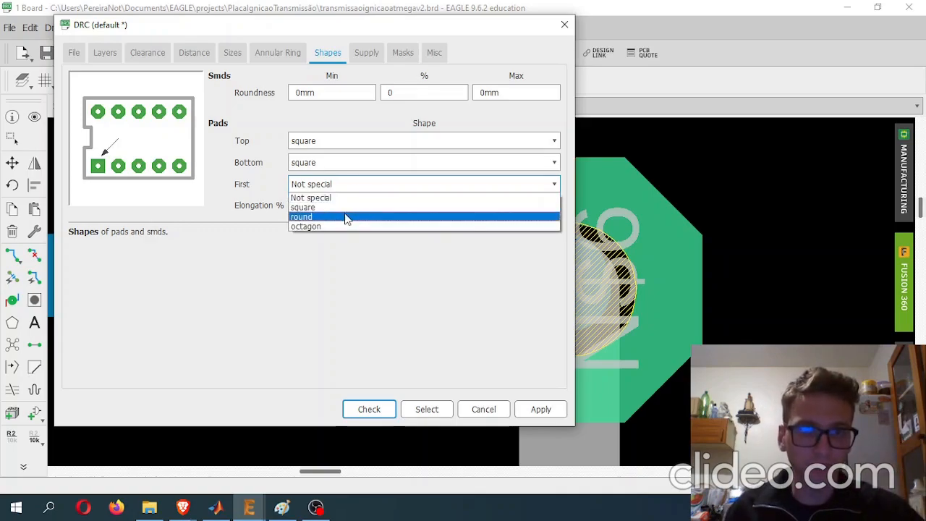
left_click(345, 216)
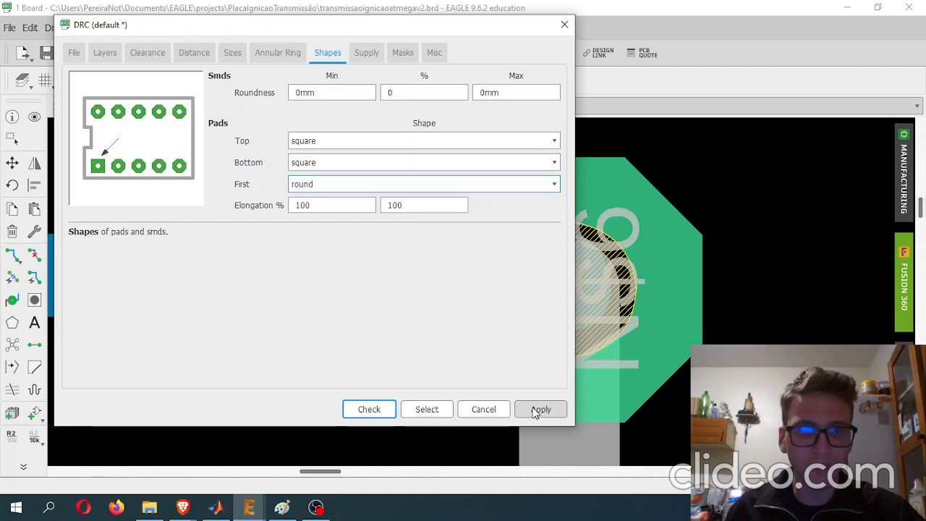
- Review the pad elongation, thermal isolation, annular ring, size and distance rules in the DRC settings
left_click(328, 206)
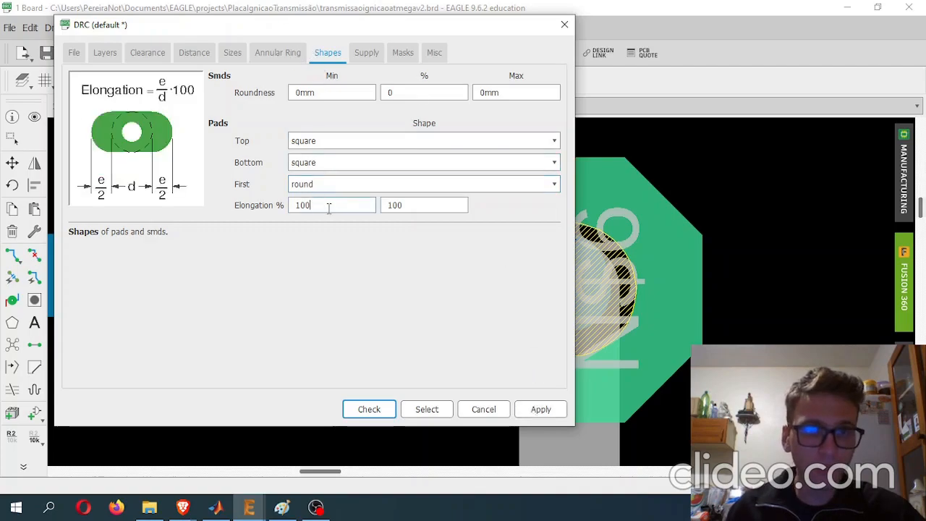
left_click(337, 207)
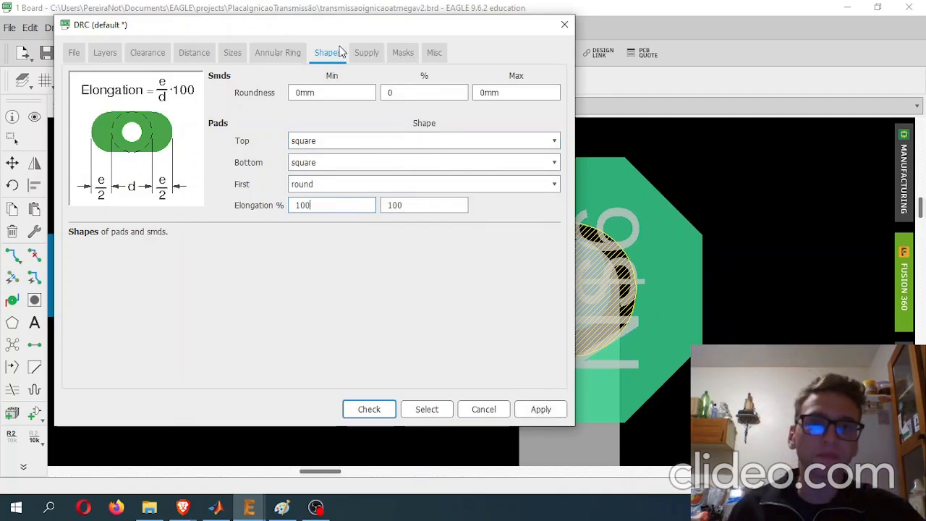
left_click(364, 53)
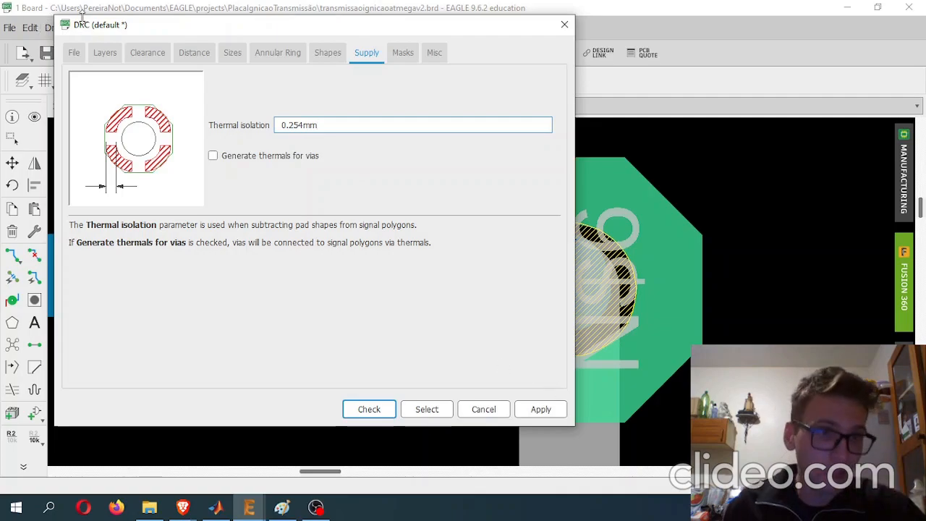
left_click(278, 53)
left_click(235, 55)
left_click(194, 56)
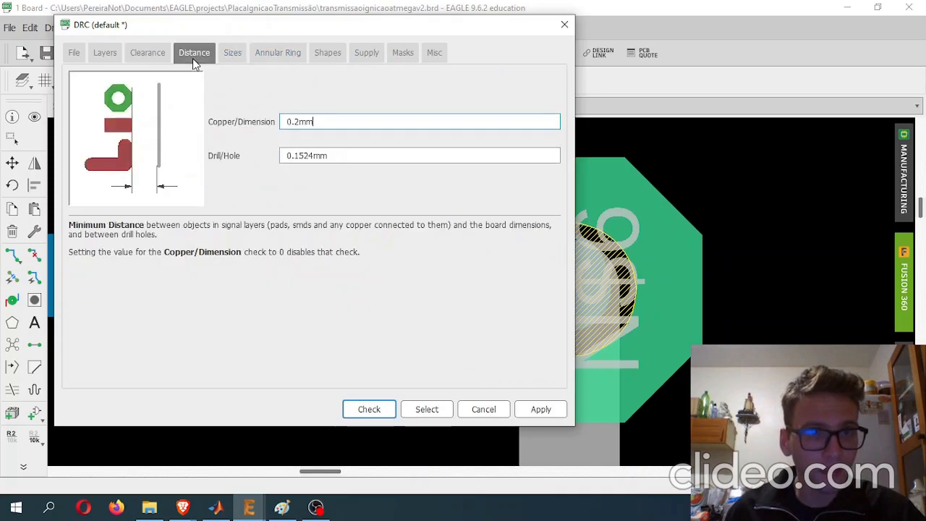
- Apply the pad shape rules to the board and close the design rules
left_click(541, 410)
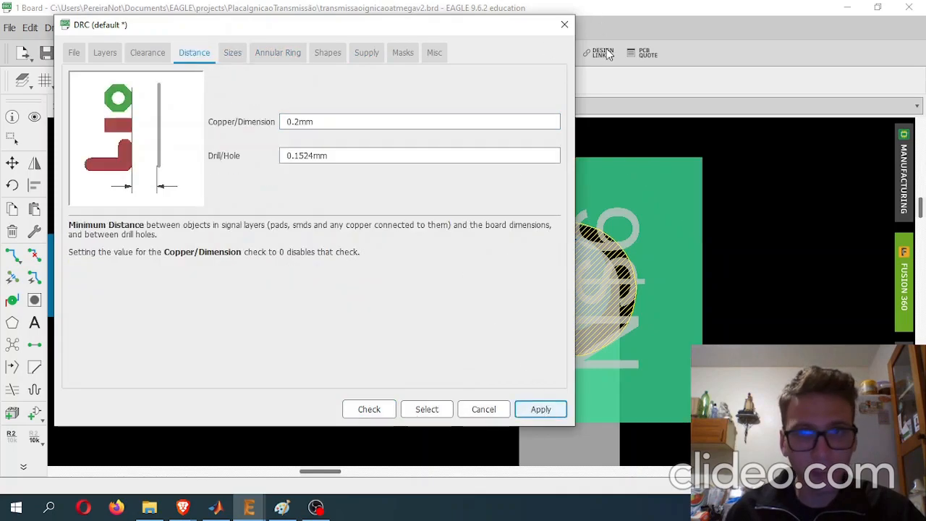
left_click(559, 30)
- Examine the pads and traces across the board, from header SV1 and the resistors to U1 and connector X2
scroll(680, 268, "down", 9)
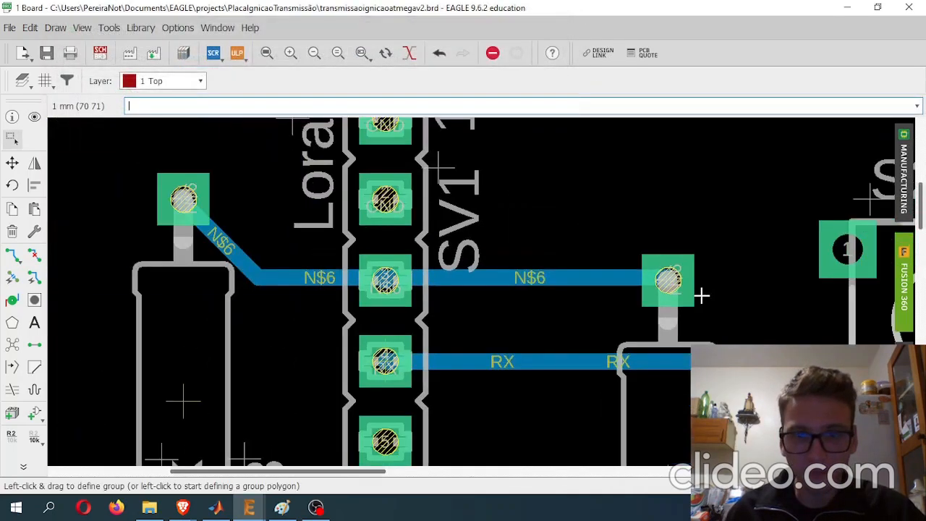
middle_click_drag(716, 305, 478, 178)
scroll(703, 241, "down", 5)
middle_click_drag(702, 299, 366, 201)
middle_click_drag(696, 351, 642, 372)
middle_click_drag(593, 242, 512, 361)
middle_click_drag(448, 271, 628, 225)
scroll(422, 227, "down", 1)
scroll(422, 227, "down", 4)
scroll(500, 274, "up", 4)
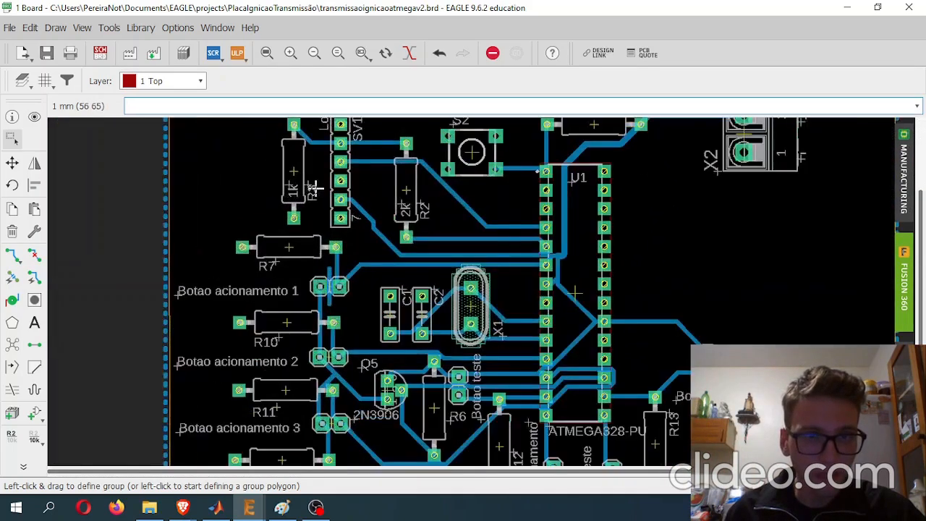
middle_click_drag(577, 311, 468, 239)
scroll(659, 242, "down", 4)
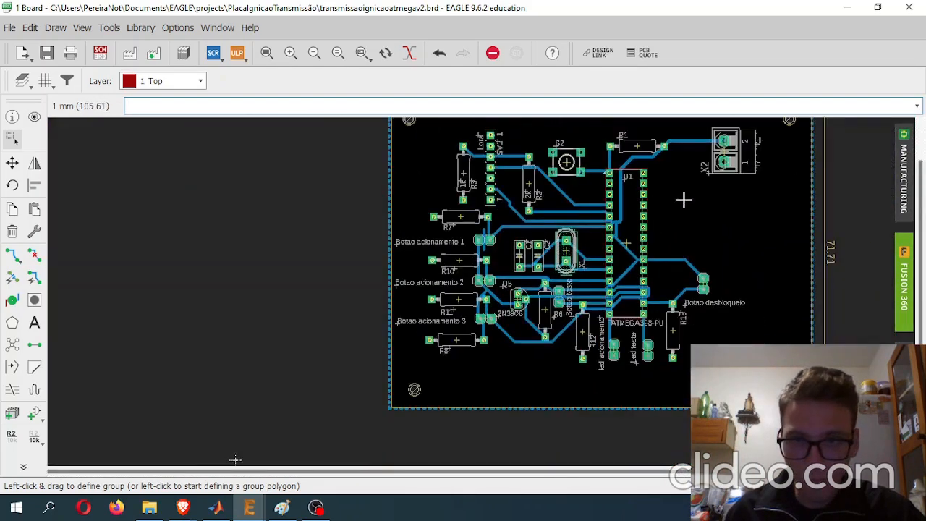
scroll(620, 300, "up", 2)
middle_click_drag(510, 367, 510, 348)
scroll(510, 348, "down", 2)
scroll(554, 206, "up", 2)
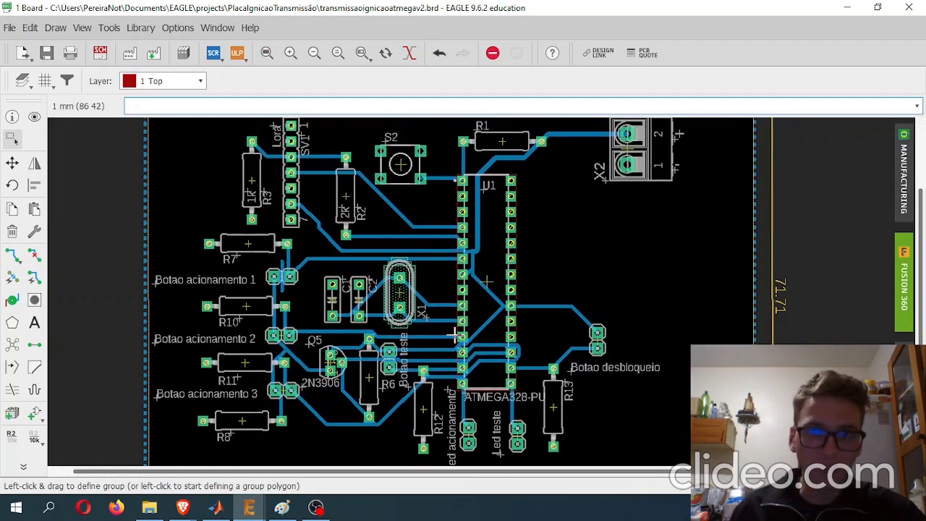
- Review the soldering sketch in Paint and the "DRC & problemas" slide in Canva, and return to the EAGLE board
left_click(283, 508)
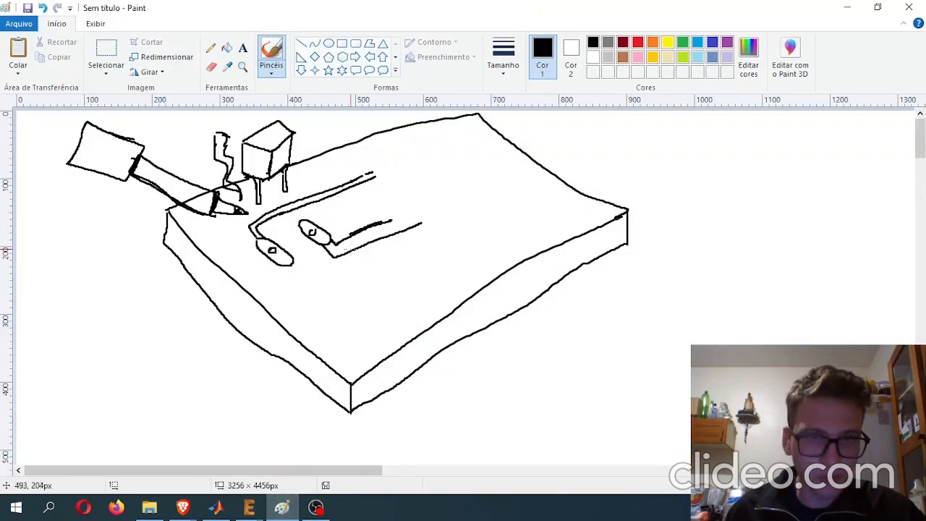
mouse_move(188, 509)
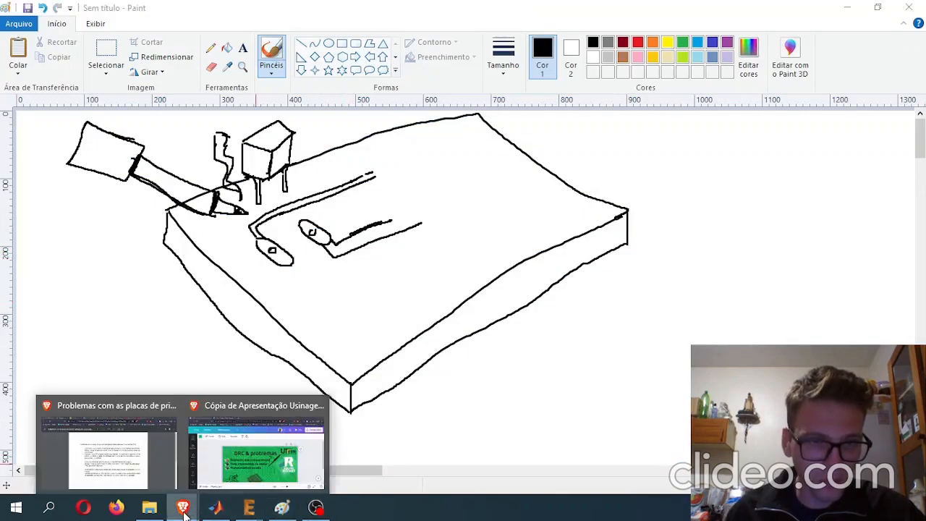
left_click(253, 445)
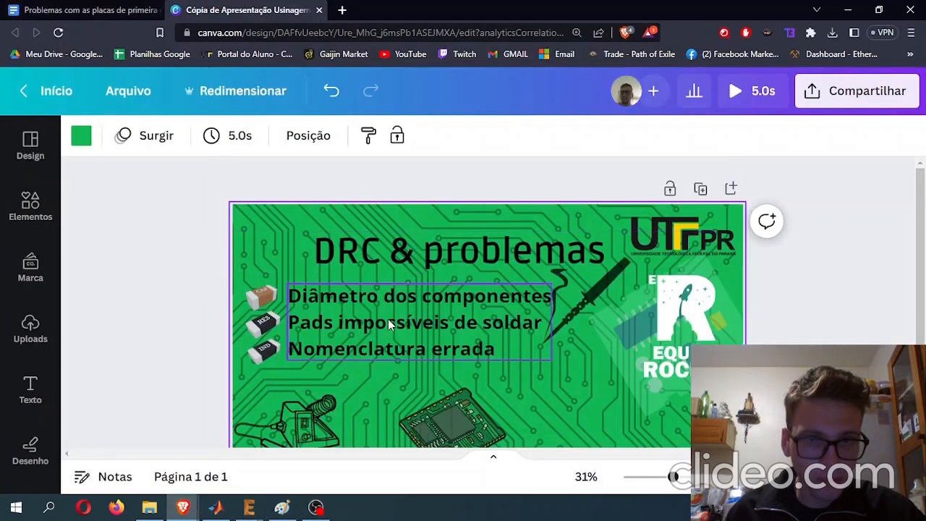
left_click(283, 507)
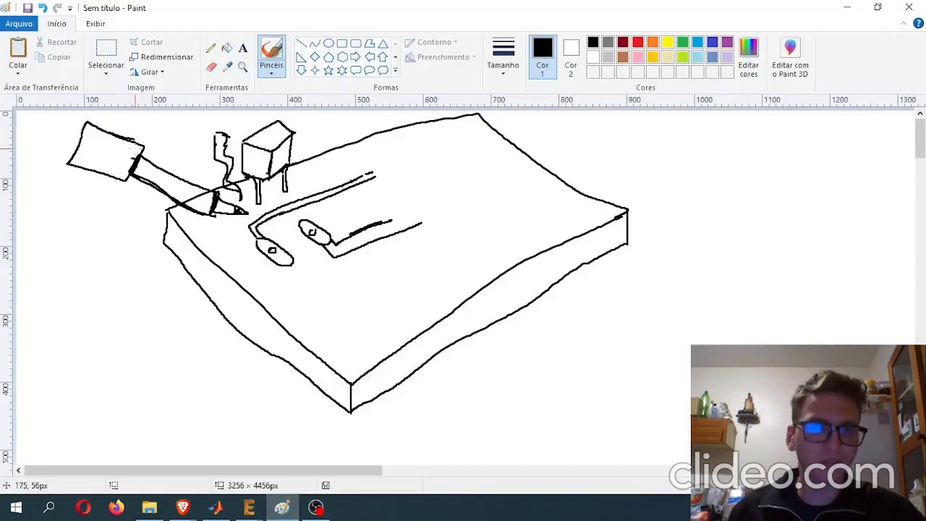
scroll(246, 249, "up", 2, "ctrl")
scroll(254, 244, "down", 2, "ctrl")
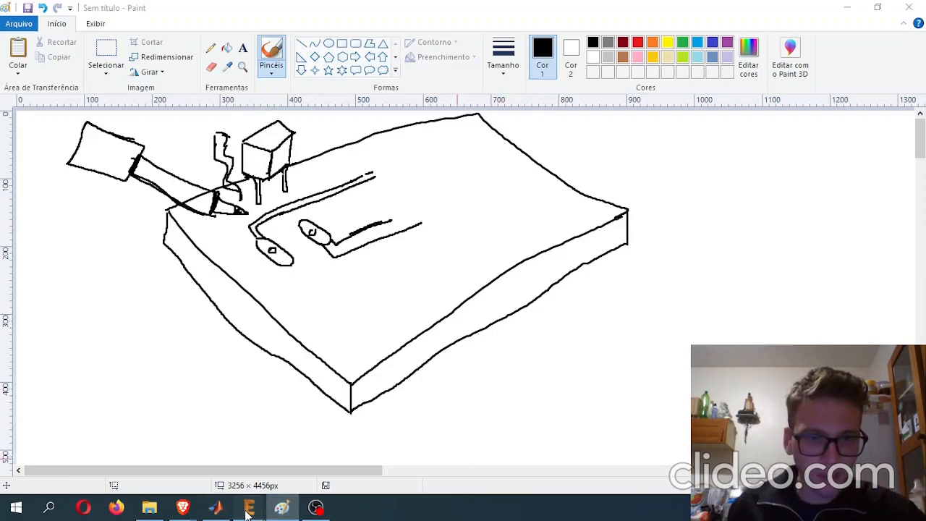
mouse_move(249, 507)
left_click(245, 457)
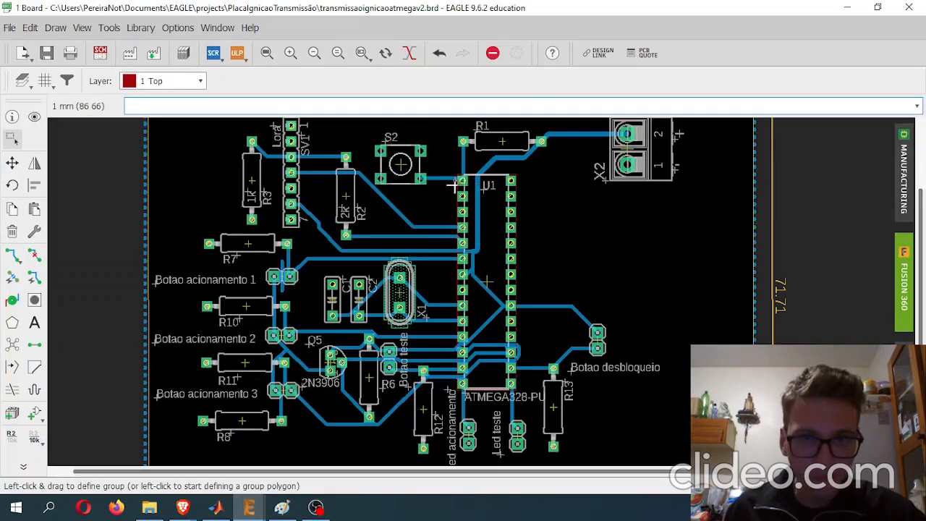
scroll(453, 178, "up", 2)
scroll(453, 177, "up", 4)
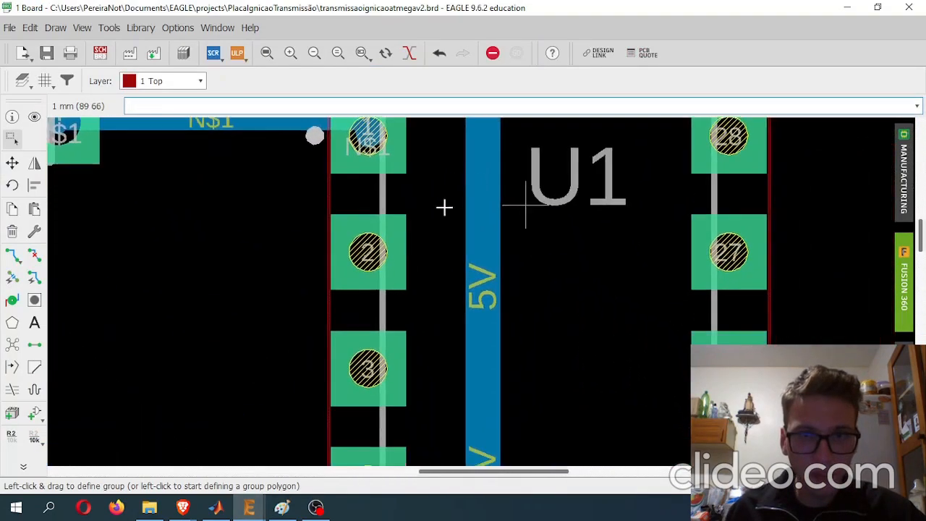
left_click(371, 245)
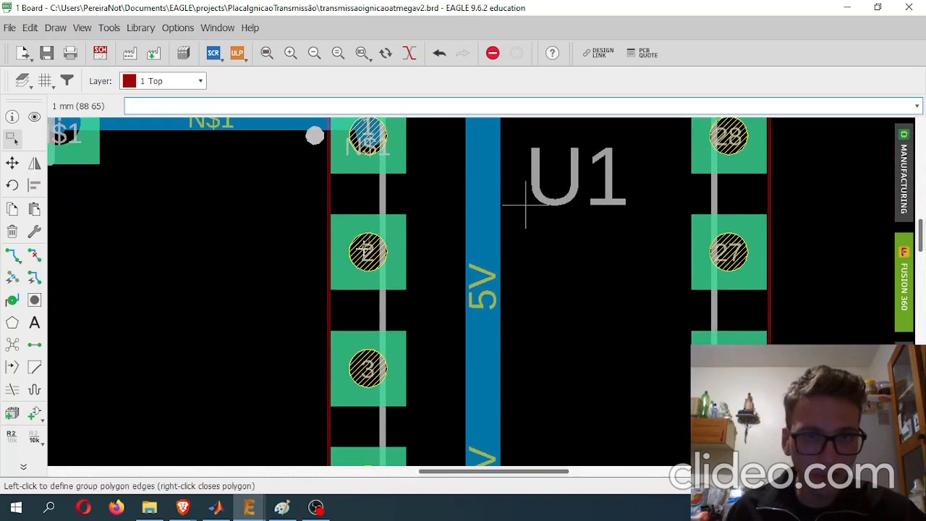
right_click(329, 207)
scroll(391, 217, "down", 3)
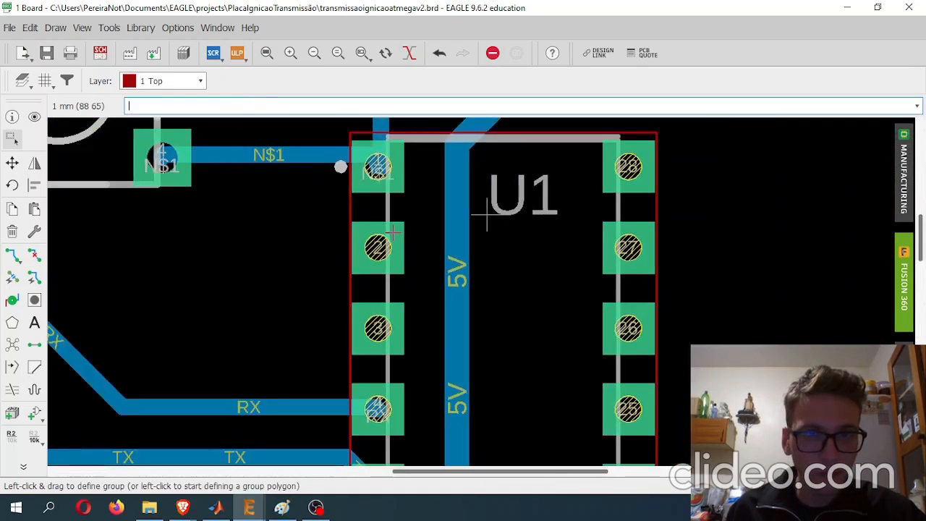
- Switch to the Paint sketch and replace the black arrow with red arrows pointing at the board's left pad from the side and from the component
mouse_move(281, 507)
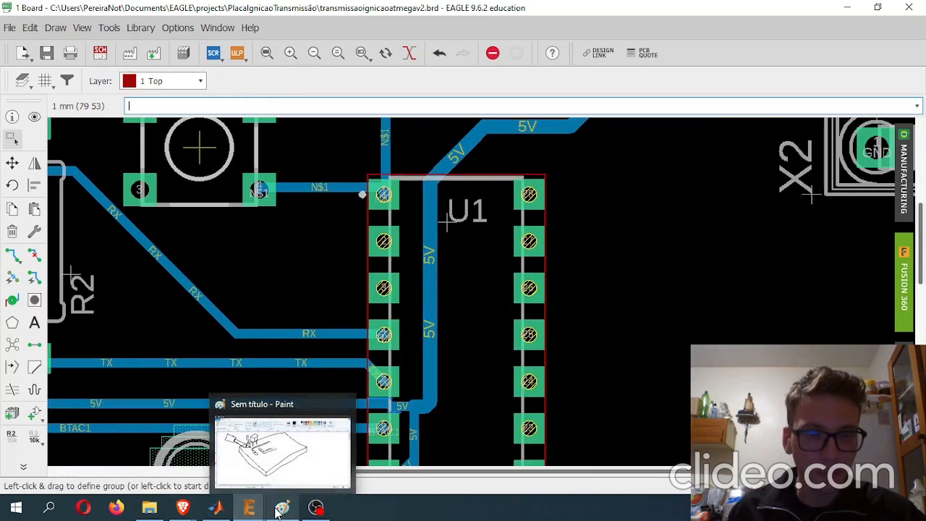
left_click(279, 470)
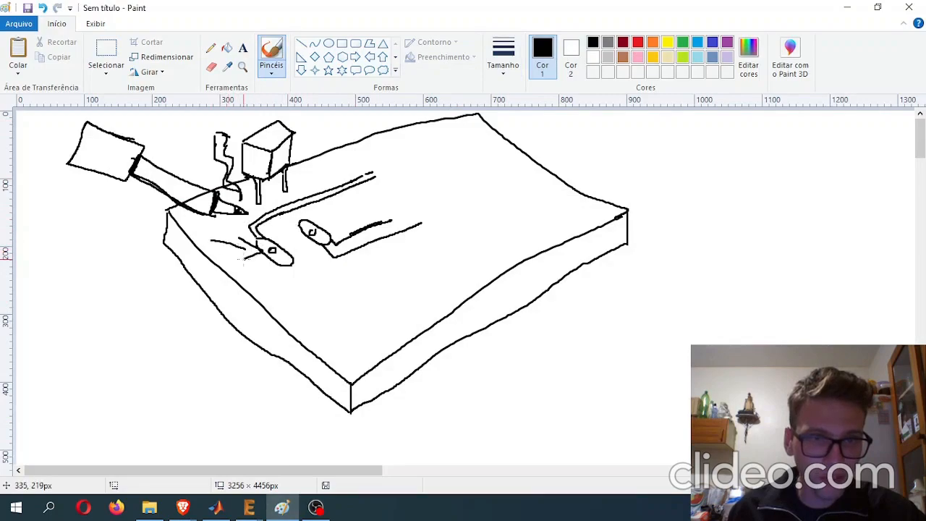
left_click(637, 42)
key("ctrl+z")
key("ctrl+z")
left_click_drag(238, 253, 124, 256)
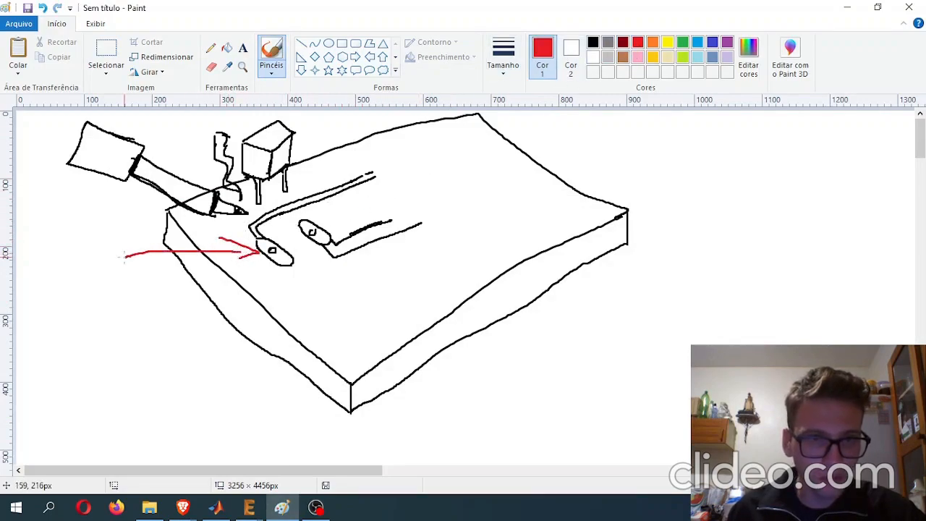
left_click_drag(275, 140, 279, 257)
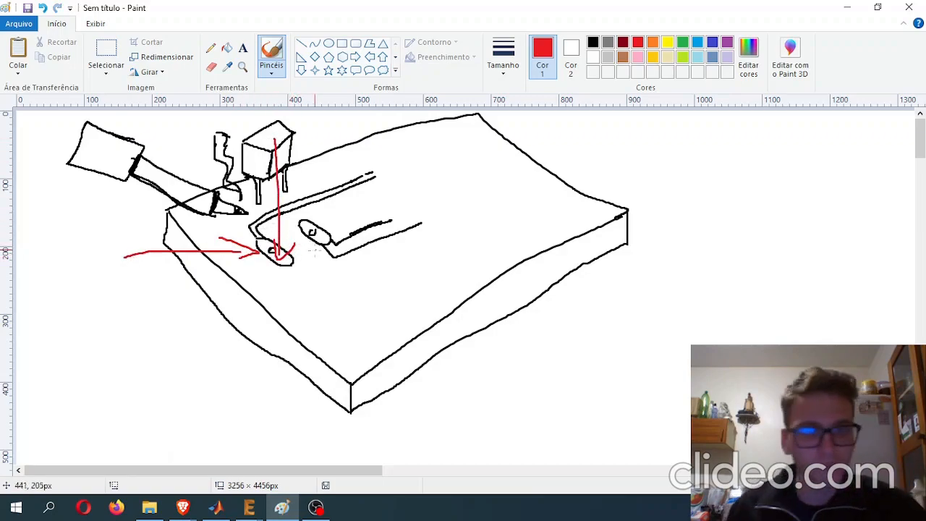
- Letter TOP on the sketched board's upper face and BOTTOM beside its underside in black, and add a red line from the component to the pad
left_click(593, 43)
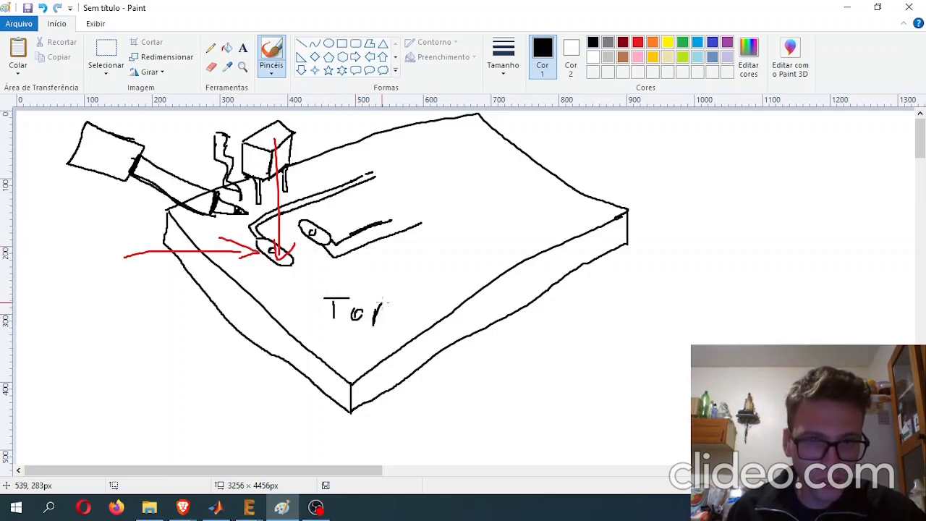
left_click_drag(517, 337, 532, 324)
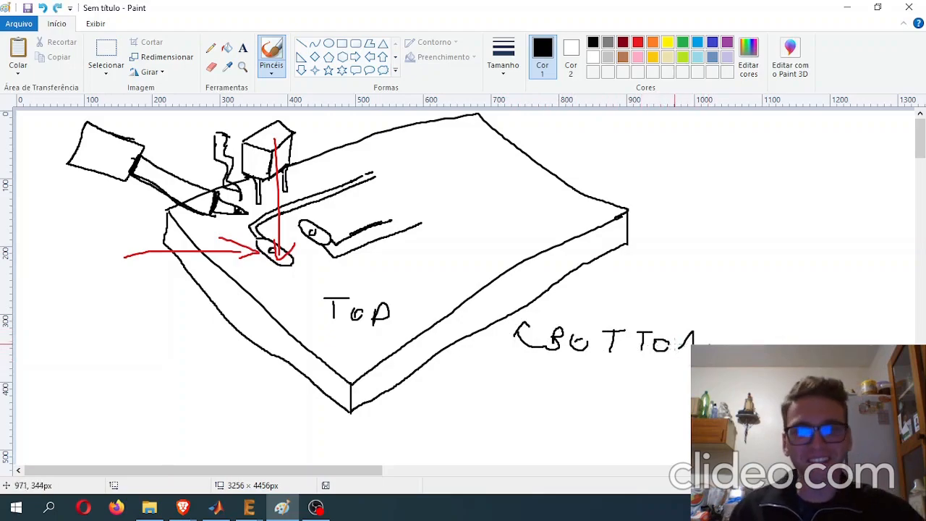
left_click_drag(680, 349, 718, 348)
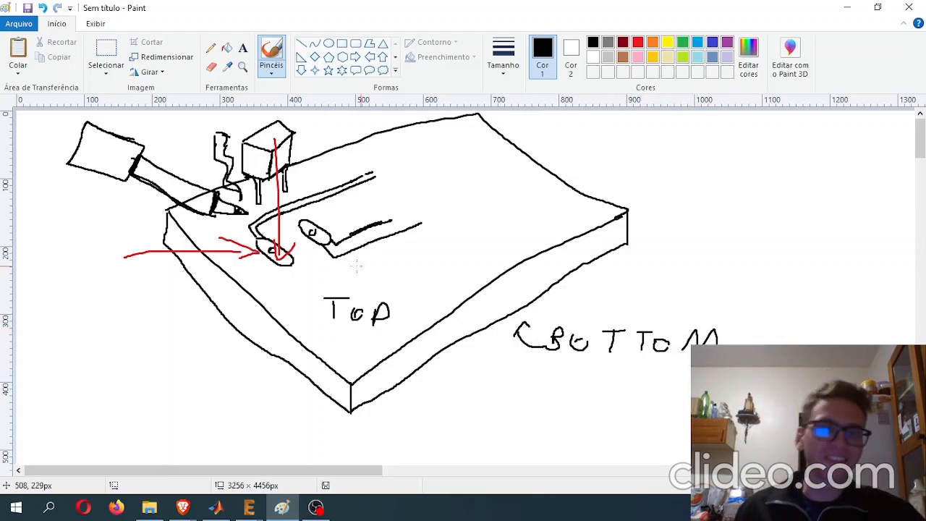
left_click(637, 42)
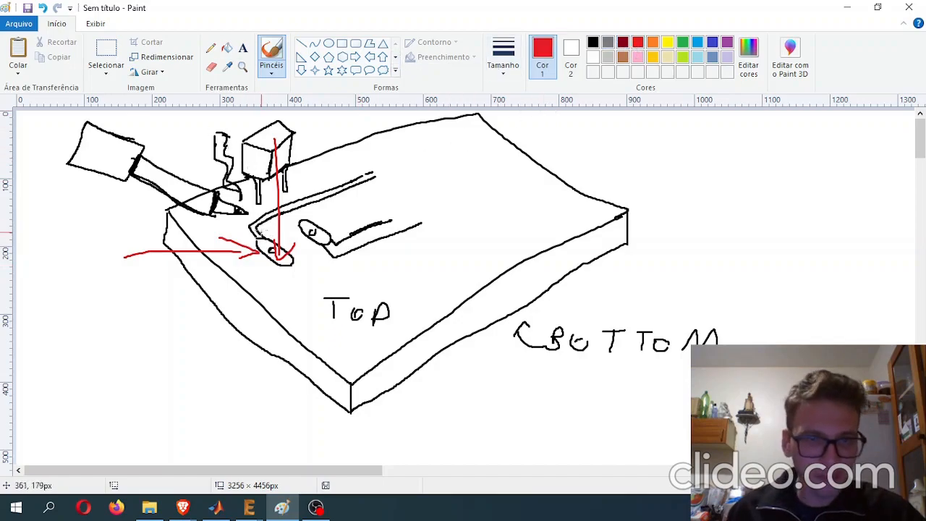
mouse_move(266, 171)
left_mouse_down()
mouse_move(265, 258)
mouse_move(255, 254)
left_mouse_up()
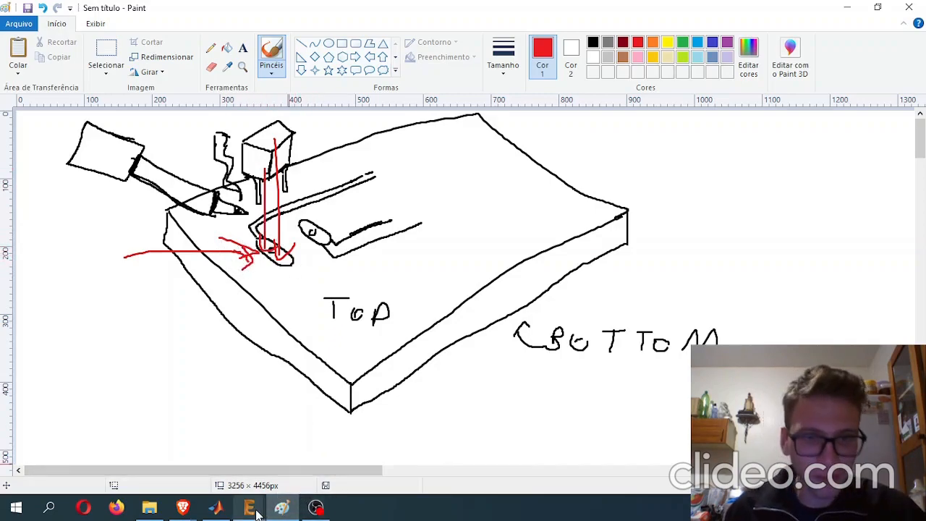
- Return to the EAGLE board and rip up all of its routed traces
mouse_move(257, 512)
left_click(278, 442)
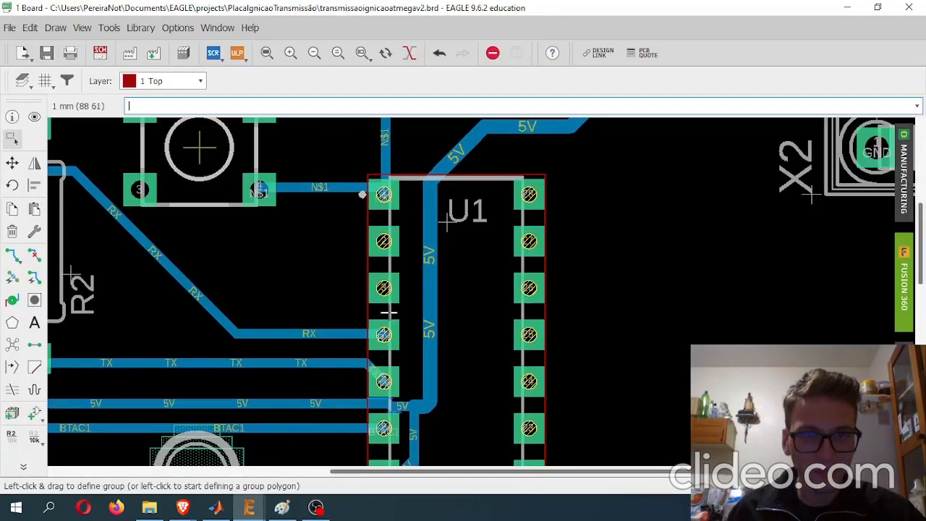
scroll(387, 313, "down", 2)
middle_click_drag(305, 337, 400, 222)
scroll(329, 150, "down", 3)
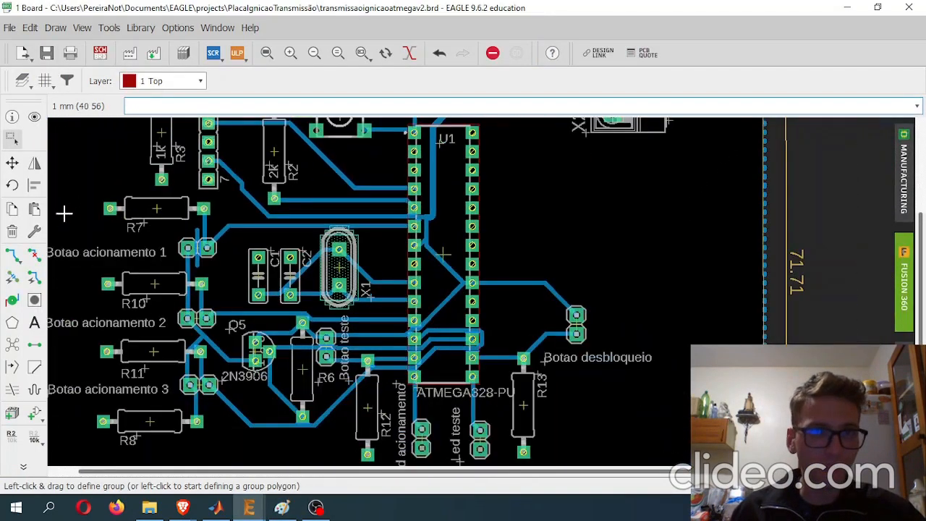
left_click(34, 254)
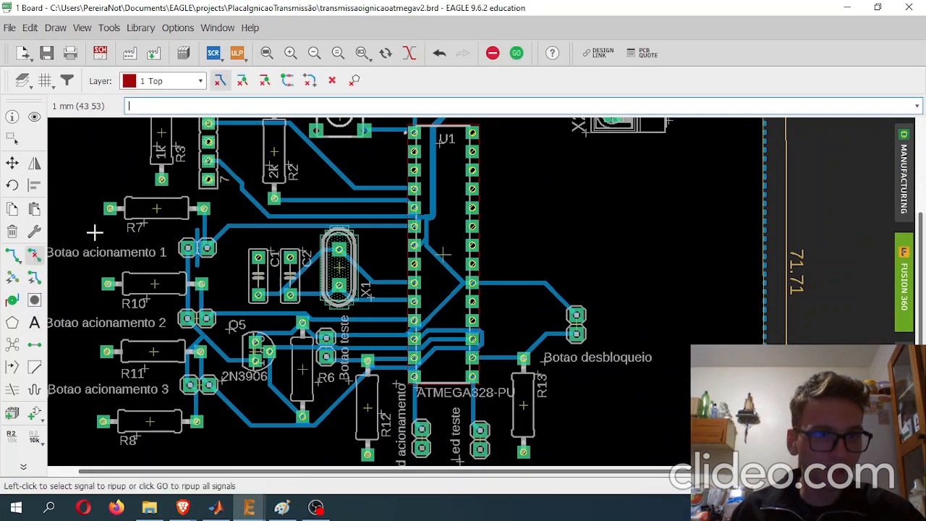
left_click(332, 80)
left_click(295, 105)
middle_click_drag(345, 144, 305, 213)
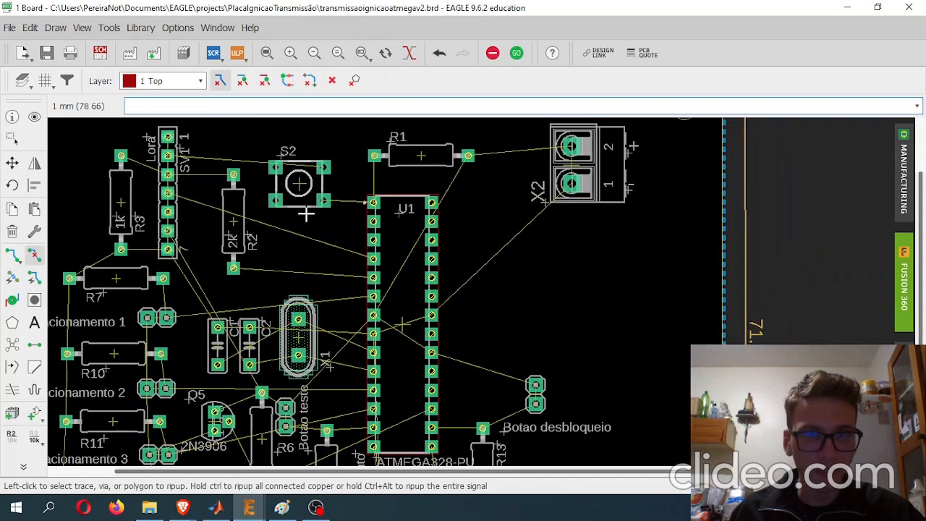
- Start placing a via with its drill set to 0.4
scroll(351, 226, "up", 3)
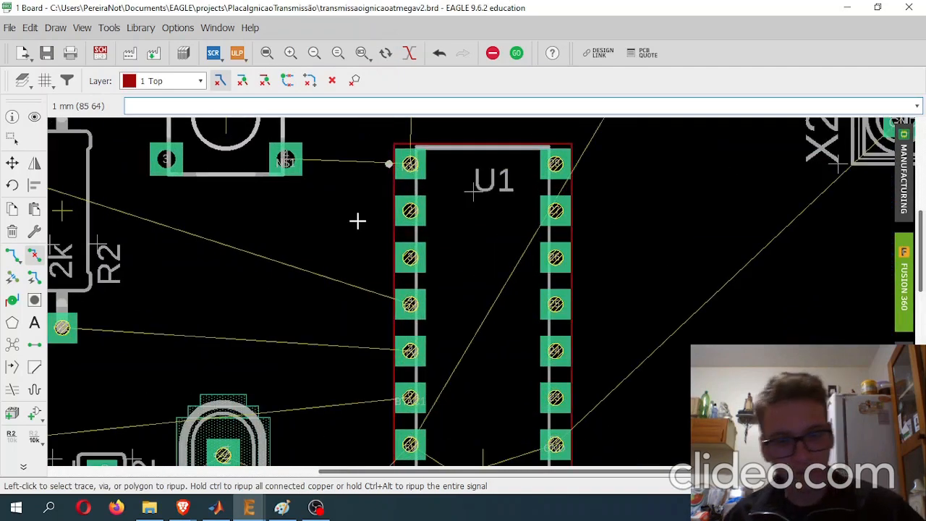
scroll(357, 221, "down", 2)
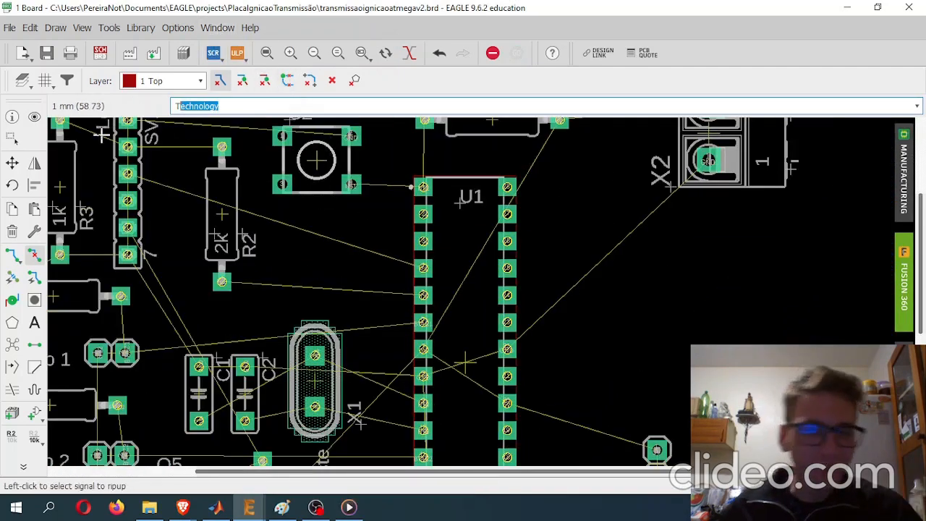
left_click(12, 299)
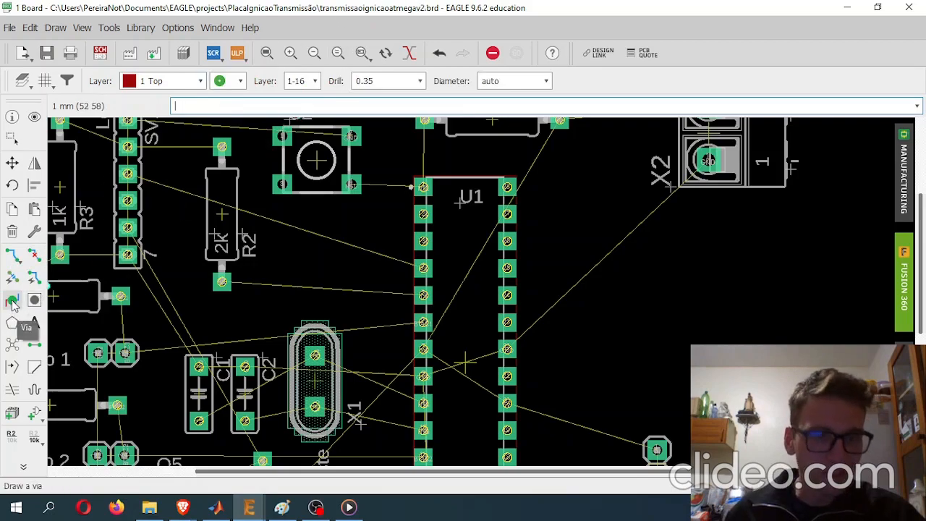
left_click(403, 81)
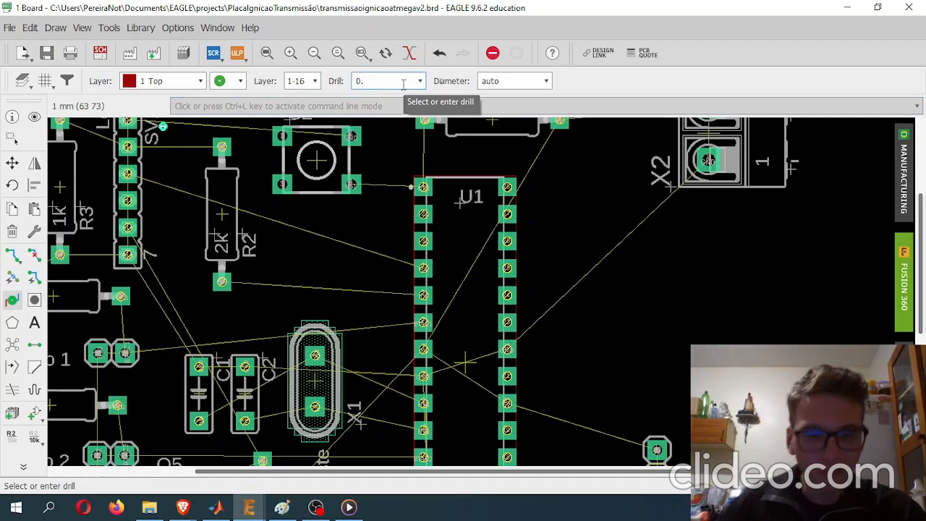
type("4")
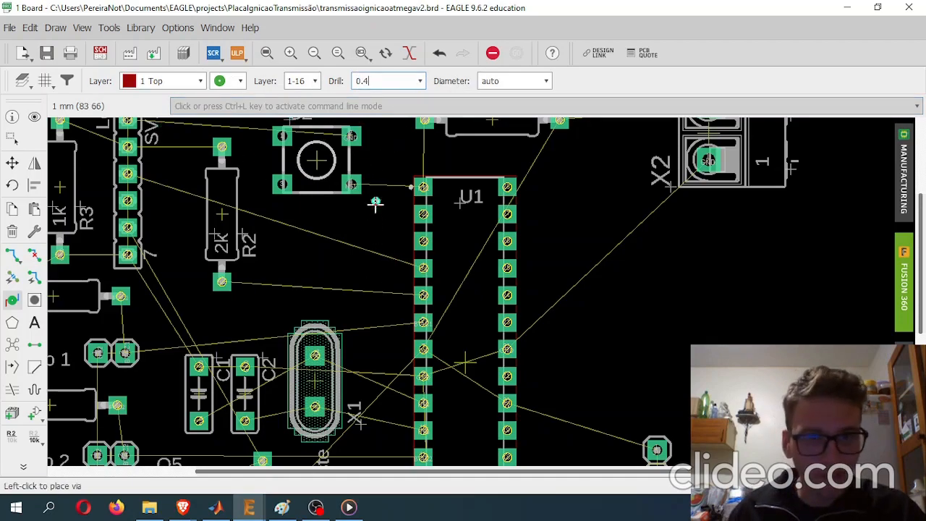
- Compare the unplaced via's size with the pads of S2 and U1
scroll(386, 190, "up", 5)
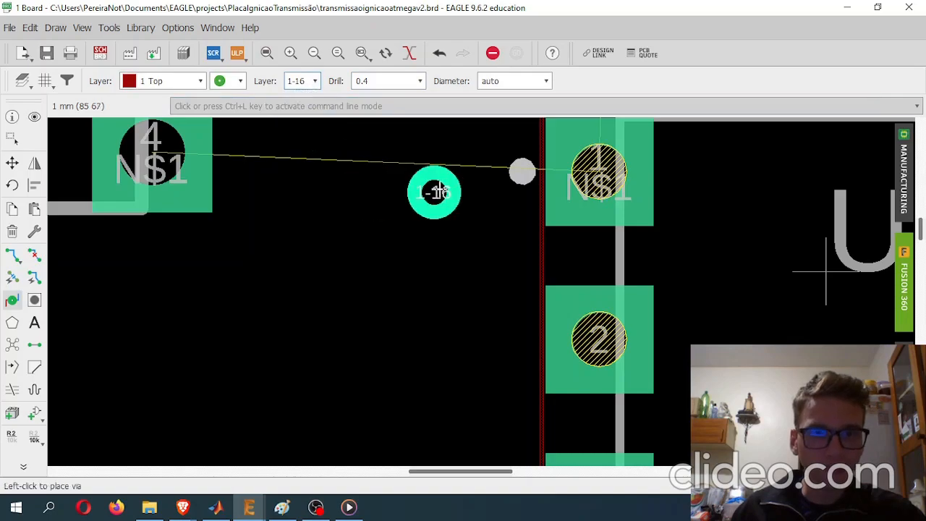
scroll(434, 191, "down", 3)
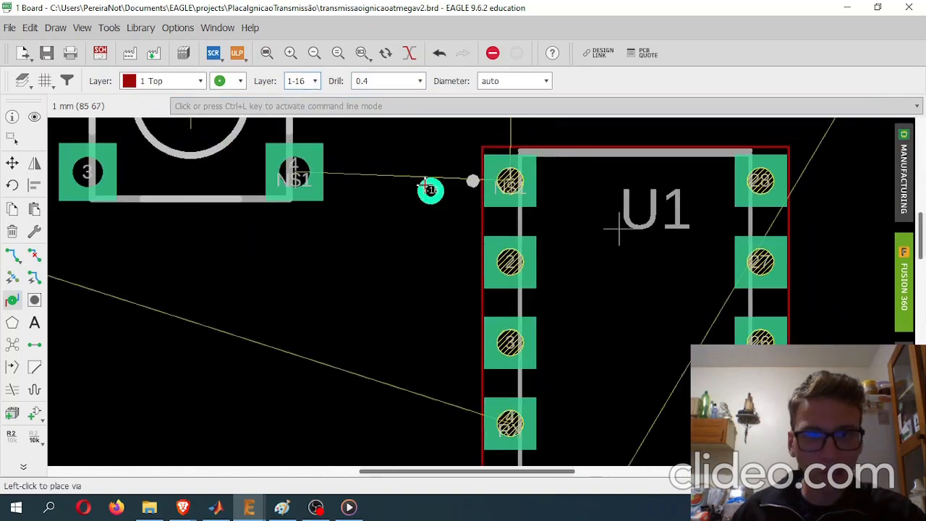
scroll(434, 189, "up", 4)
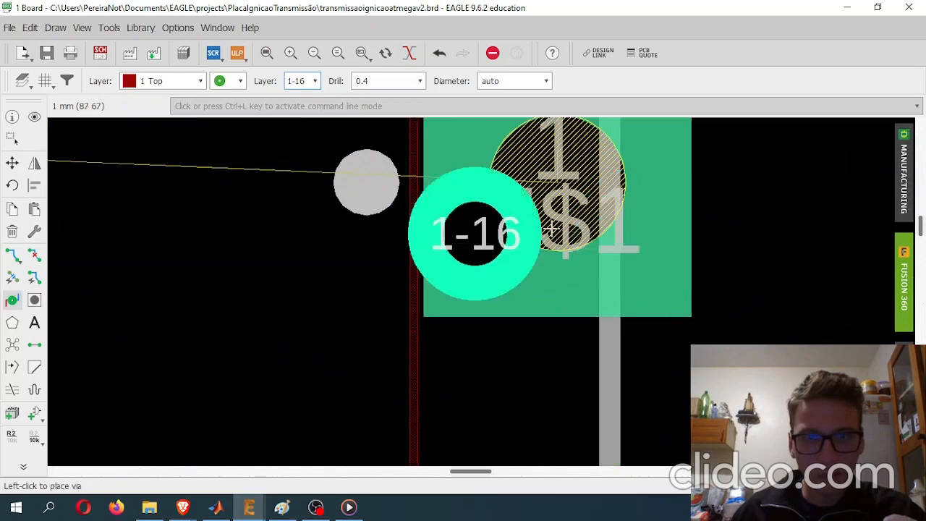
scroll(591, 224, "down", 2)
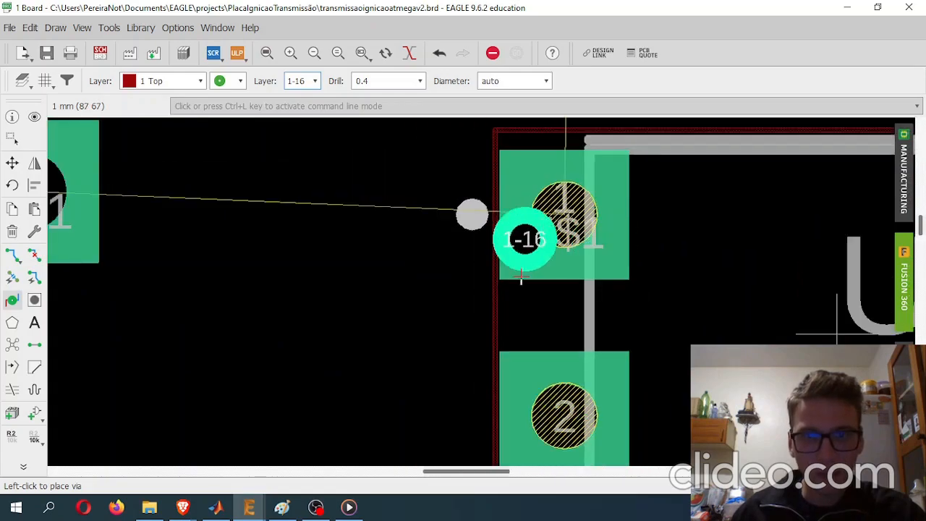
scroll(283, 212, "down", 4)
scroll(294, 217, "up", 2)
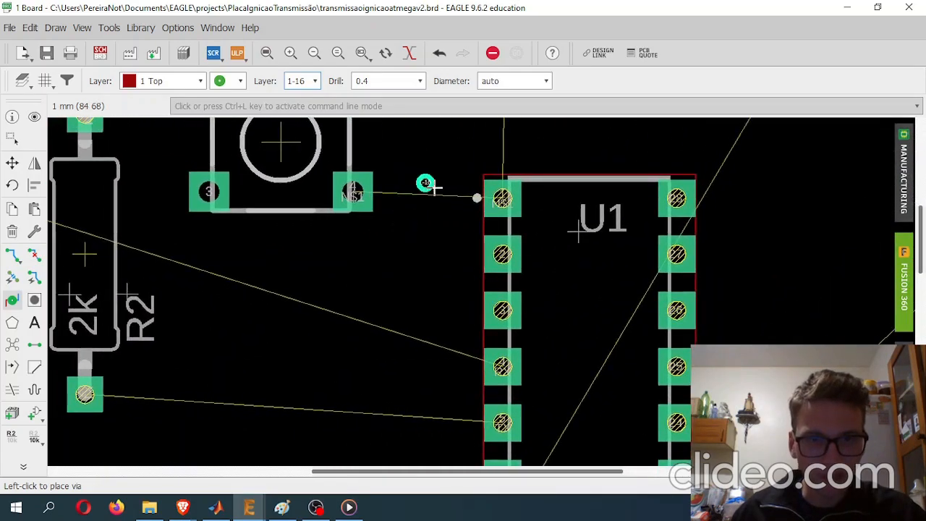
scroll(449, 198, "up", 9)
scroll(398, 199, "down", 8)
- Place two 0.4 drill vias one above the other between crystal X1 and U1, beside pins 4 and 5
middle_click_drag(405, 310, 385, 83)
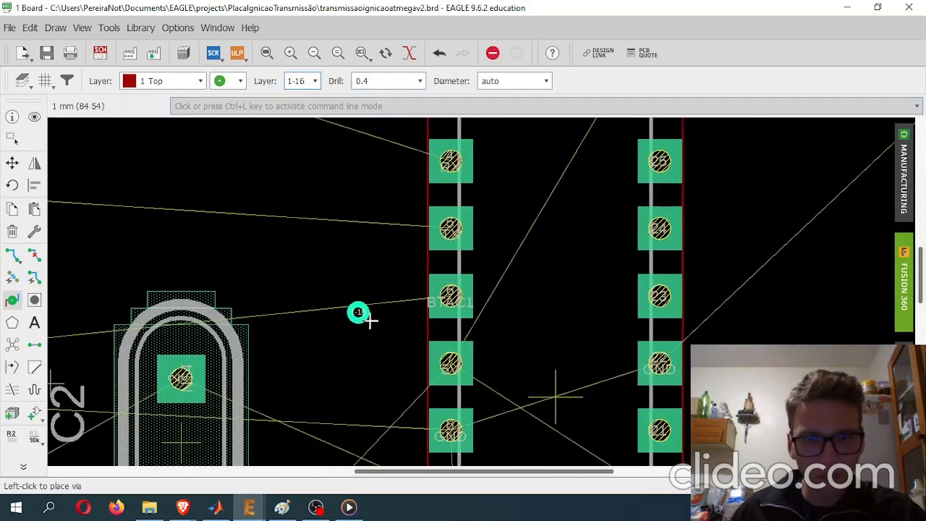
middle_click_drag(370, 319, 398, 296)
scroll(416, 212, "up", 4)
left_click(386, 210)
middle_click_drag(413, 232, 445, 477)
scroll(373, 246, "down", 4)
left_click(381, 260)
middle_click_drag(389, 291, 402, 214)
key("Escape")
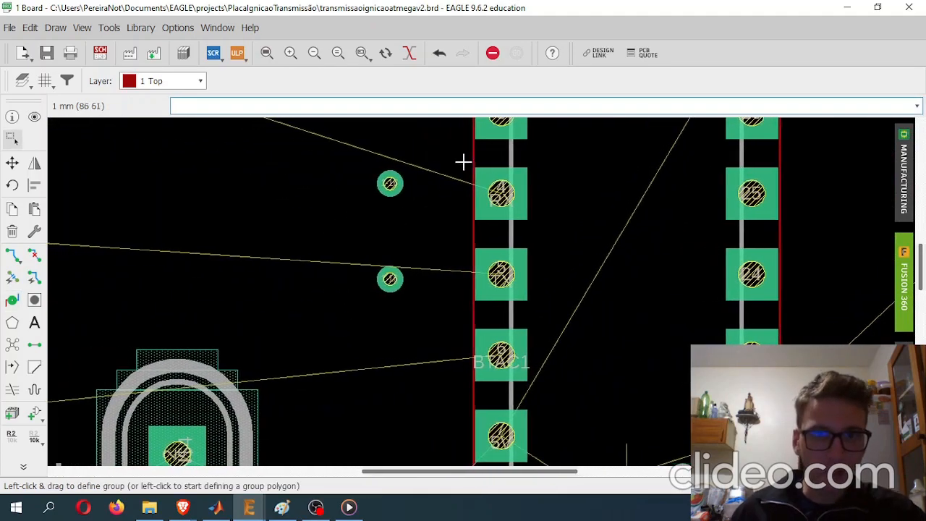
- Make 16 Bottom the active layer
middle_click_drag(463, 162, 417, 230)
left_click(194, 84)
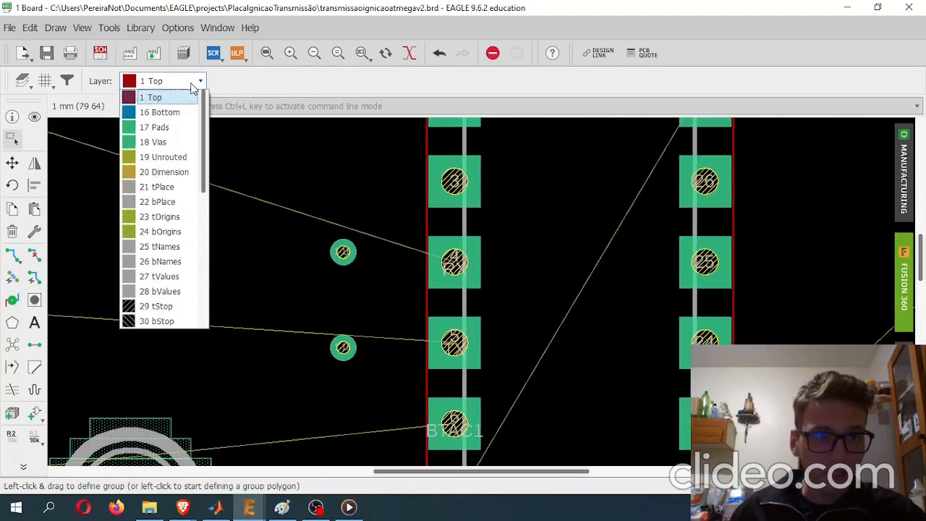
left_click(181, 113)
middle_click_drag(458, 241, 437, 230)
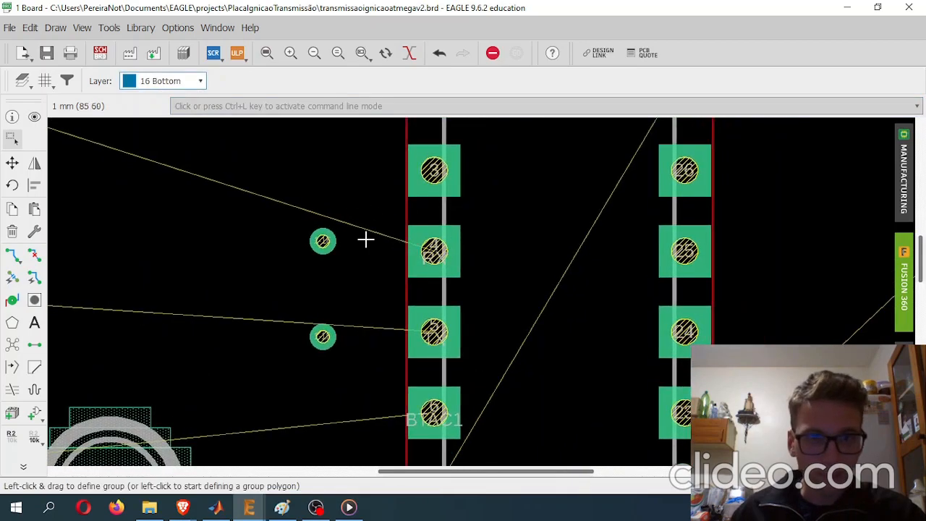
scroll(365, 240, "up", 2)
- Try to route the RX signal from U1's pin 4 to the upper via on the bottom layer
left_click(11, 254)
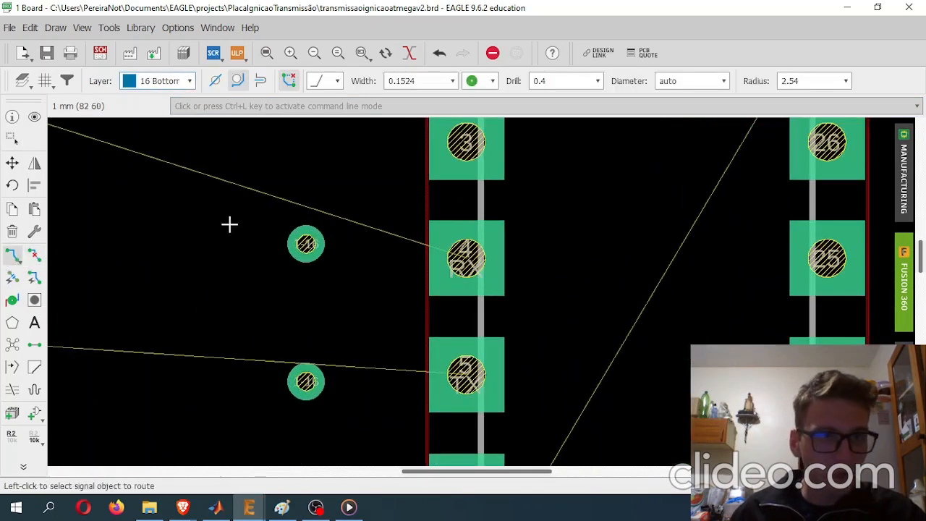
middle_click_drag(229, 225, 276, 185)
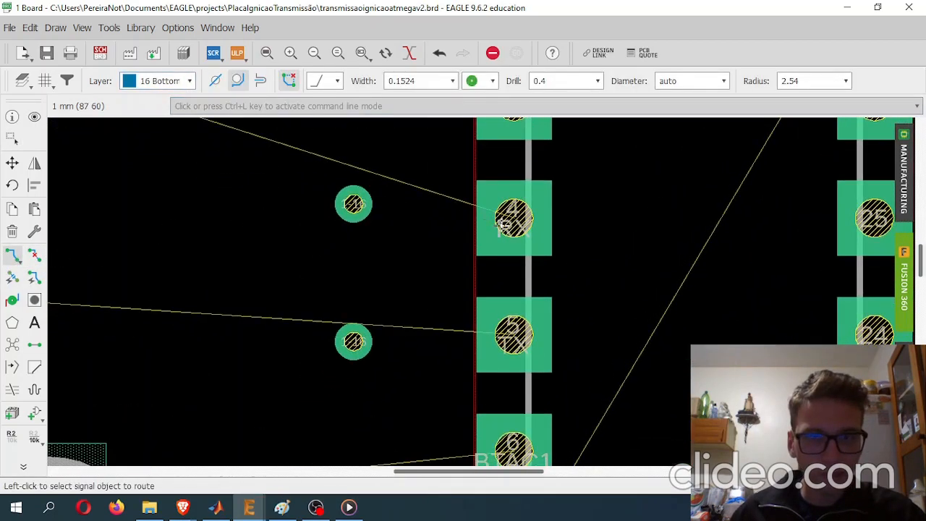
left_click(517, 224)
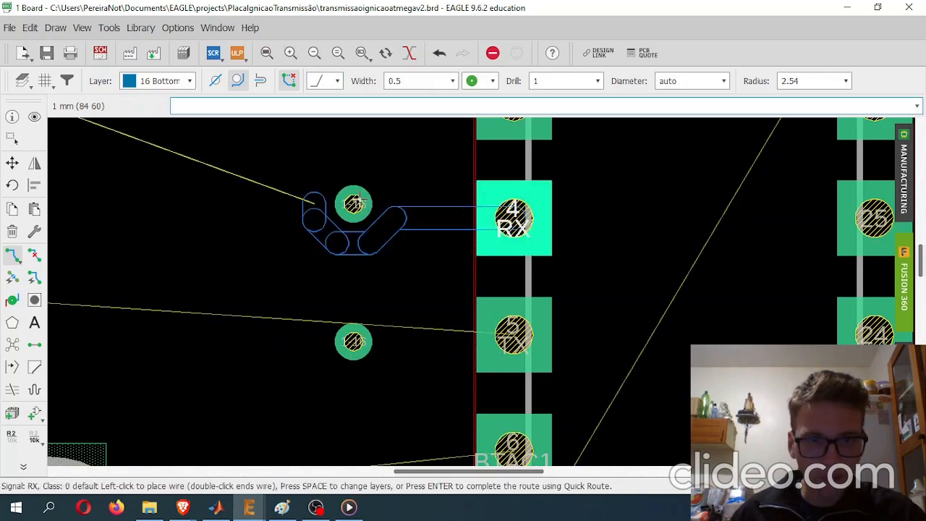
scroll(355, 204, "up", 6)
scroll(361, 205, "down", 5)
scroll(364, 204, "up", 1)
key("Escape")
scroll(361, 204, "up", 4)
scroll(362, 204, "down", 6)
key("Escape")
scroll(352, 205, "up", 5)
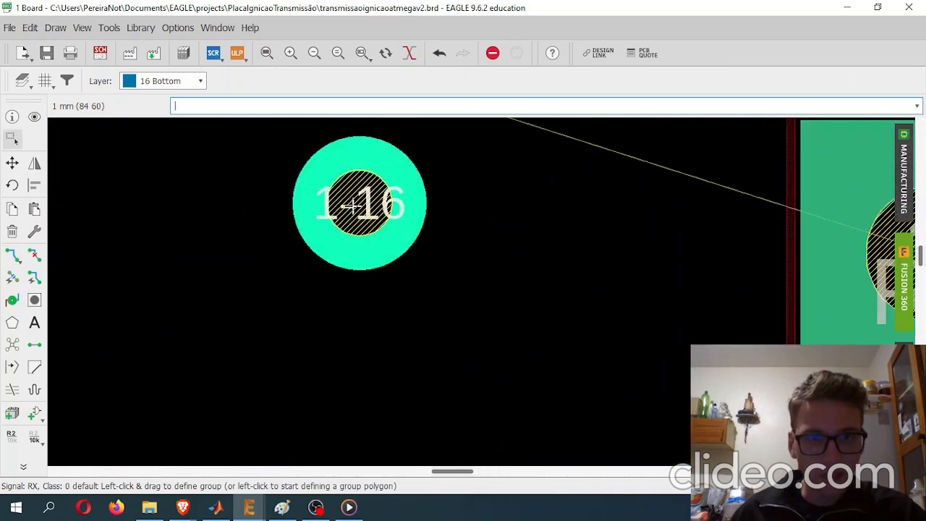
scroll(437, 221, "down", 4)
scroll(411, 225, "up", 3)
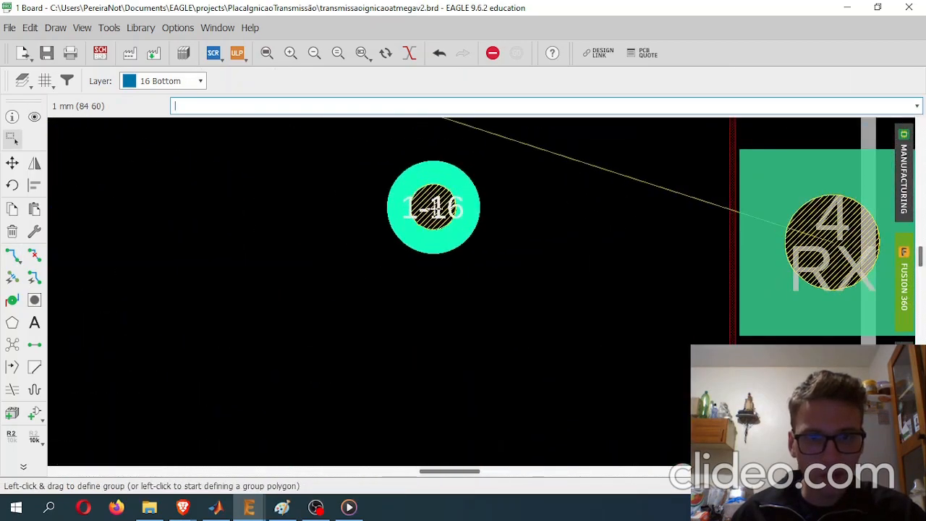
- Assign the upper via beside U1's pin 4 to the RX signal, accepting the connection between the two nets
right_click(437, 210)
left_click(483, 396)
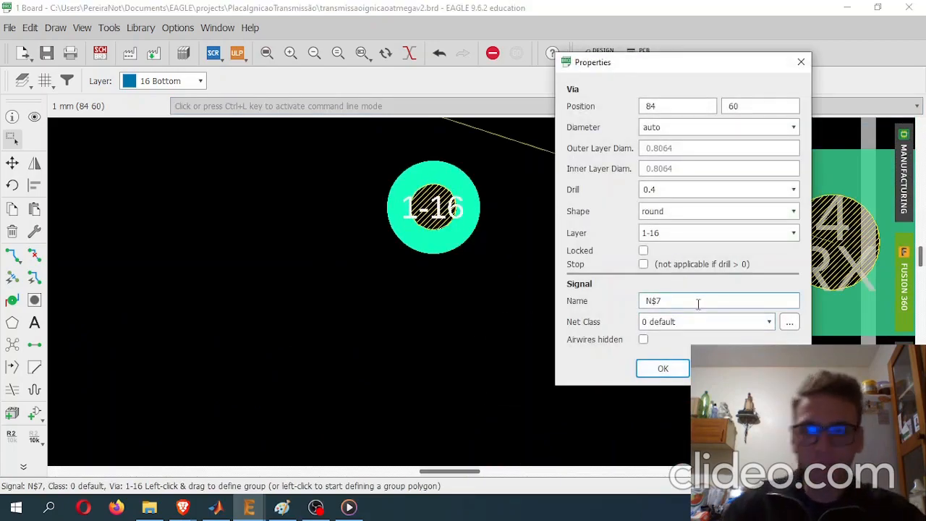
type("RX")
key("Return")
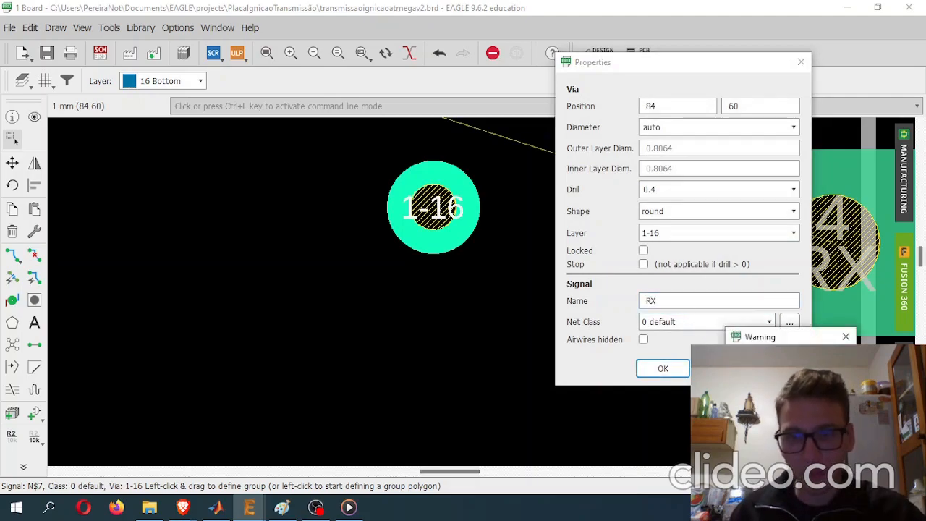
left_click(762, 399)
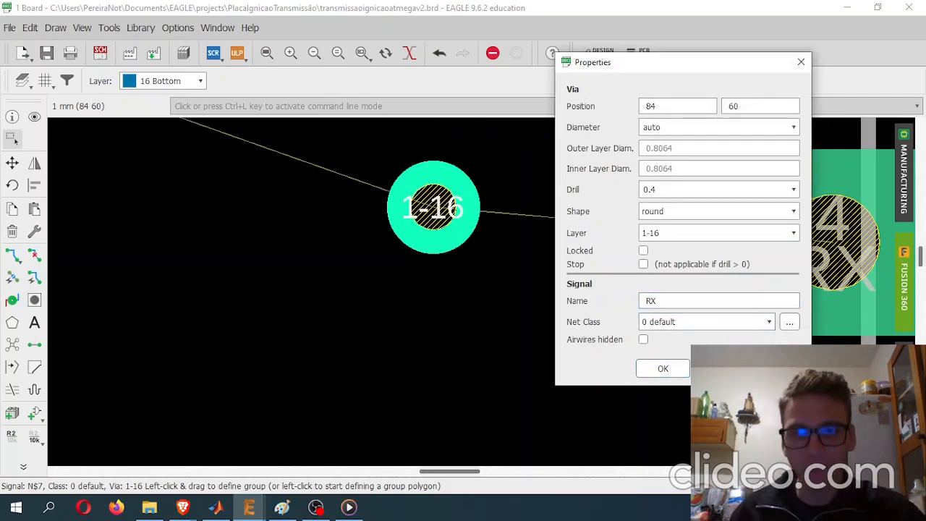
left_click(662, 368)
- Assign the lower via beside U1's pin 5 to the TX signal, accepting the connection between the two nets
scroll(593, 258, "down", 3)
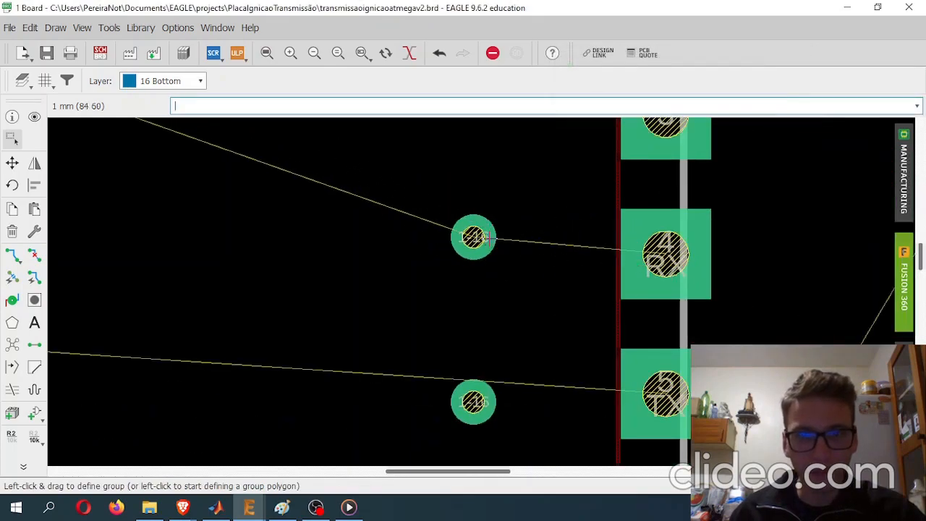
scroll(489, 238, "down", 5)
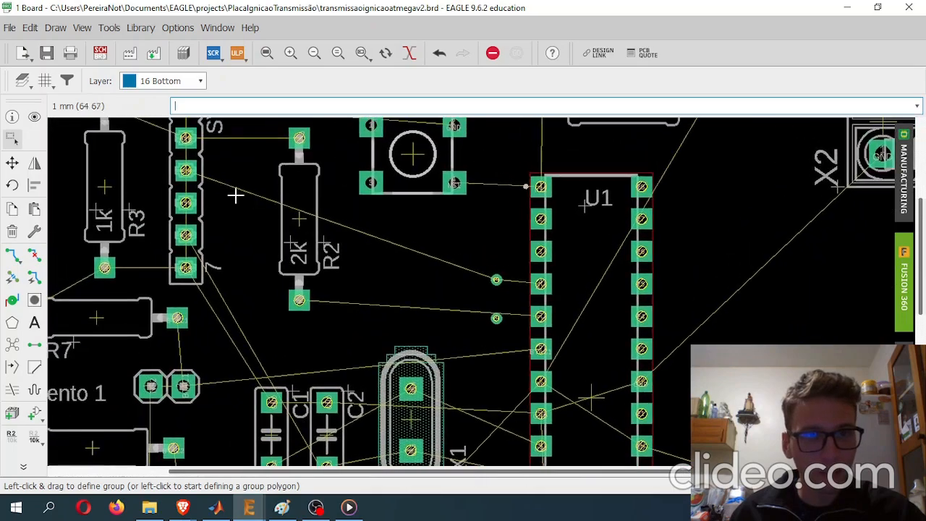
middle_click_drag(491, 297, 409, 268)
middle_click_drag(85, 163, 117, 187)
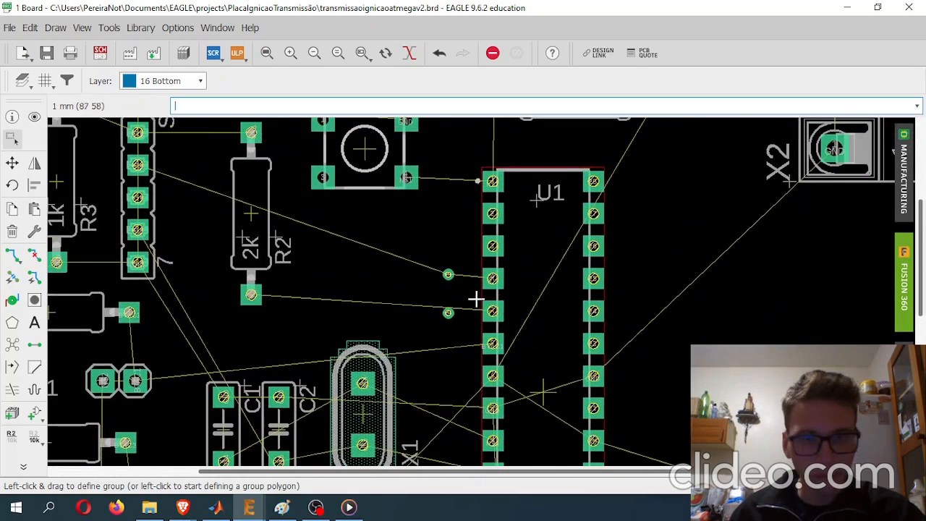
scroll(473, 305, "up", 5)
middle_click_drag(434, 350, 425, 284)
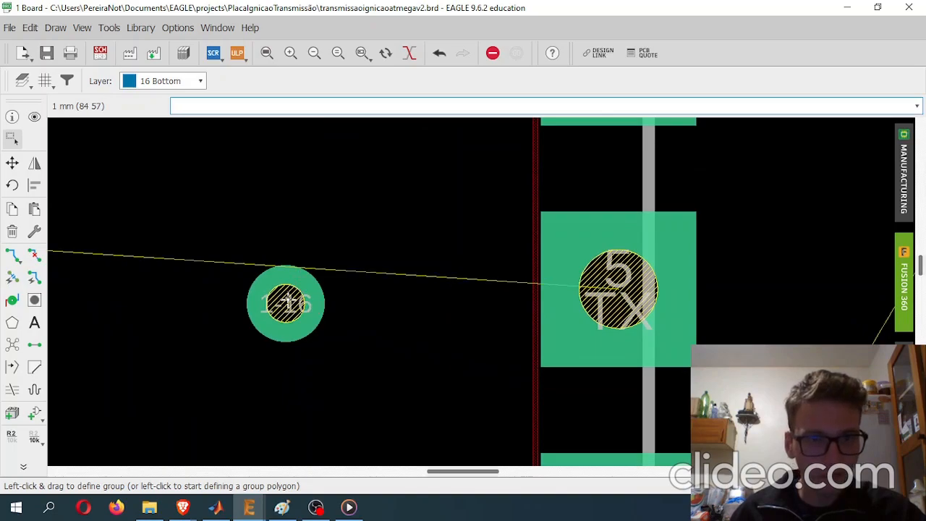
right_click(288, 305)
left_click(338, 493)
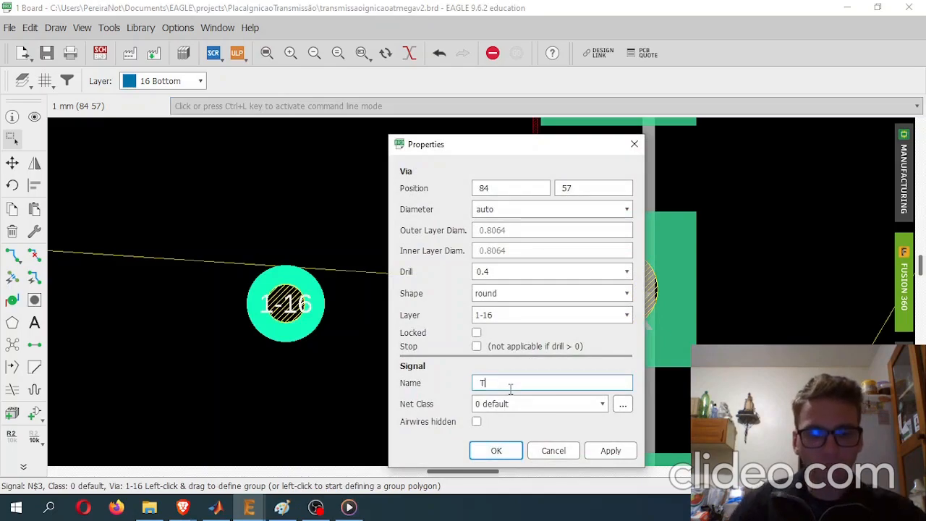
left_click(622, 450)
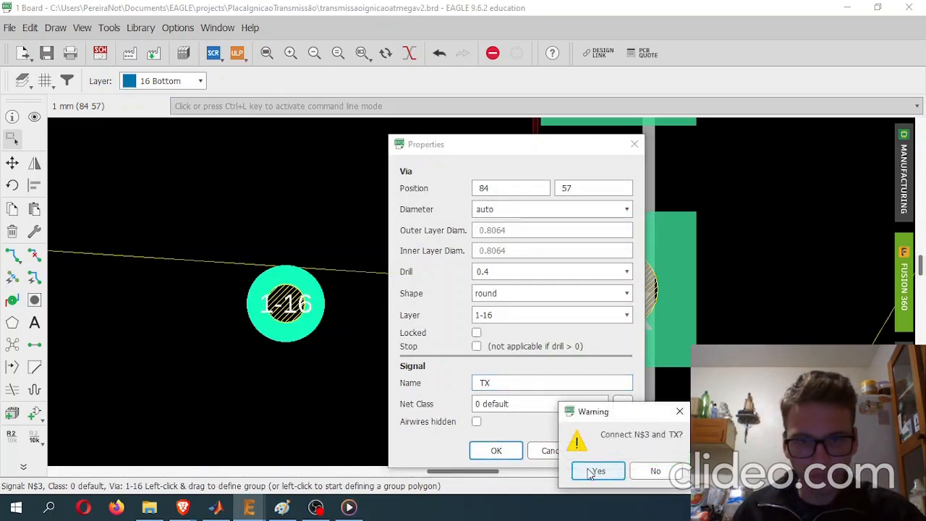
left_click(596, 471)
left_click(497, 450)
- Route the RX signal from U1's pin 4 to the upper via on the bottom layer with width 0.5
scroll(311, 286, "down", 5)
middle_click_drag(371, 238, 396, 218)
middle_click_drag(337, 180, 416, 252)
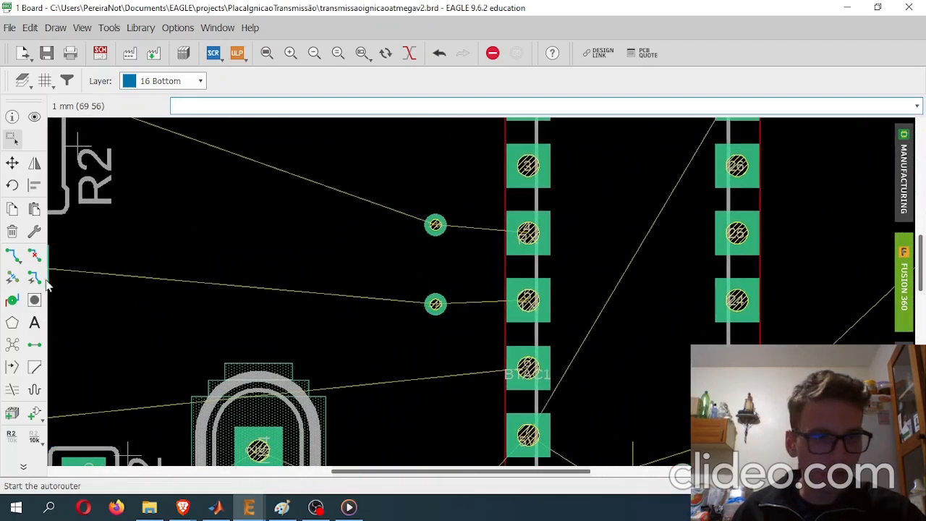
left_click(13, 254)
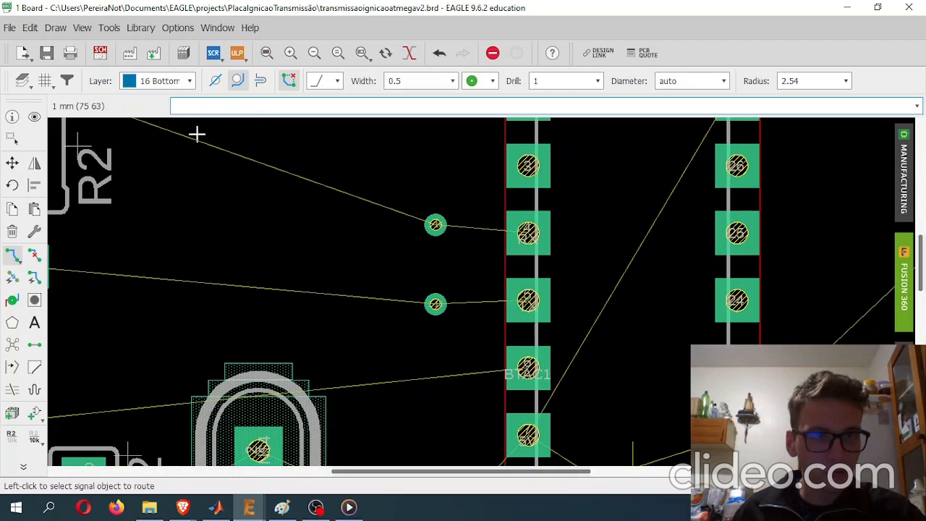
scroll(549, 261, "up", 4)
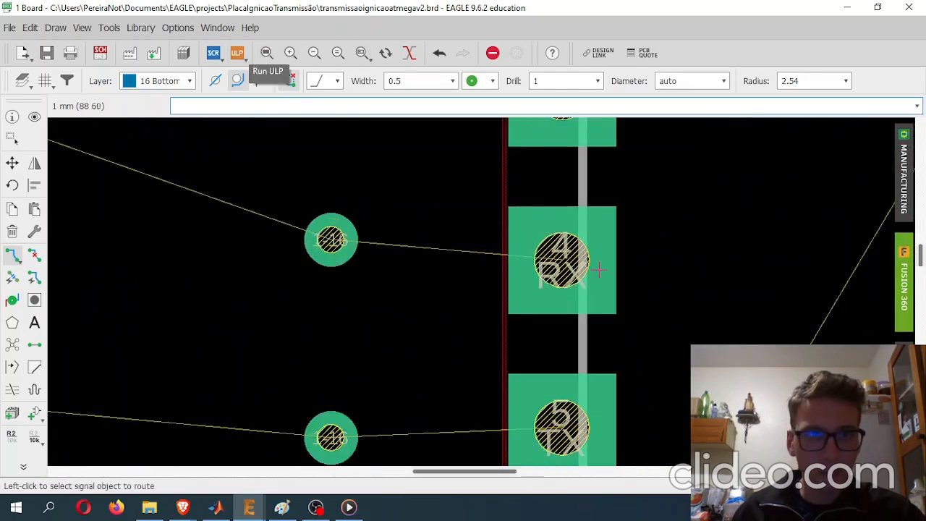
left_click(560, 260)
left_click(331, 240)
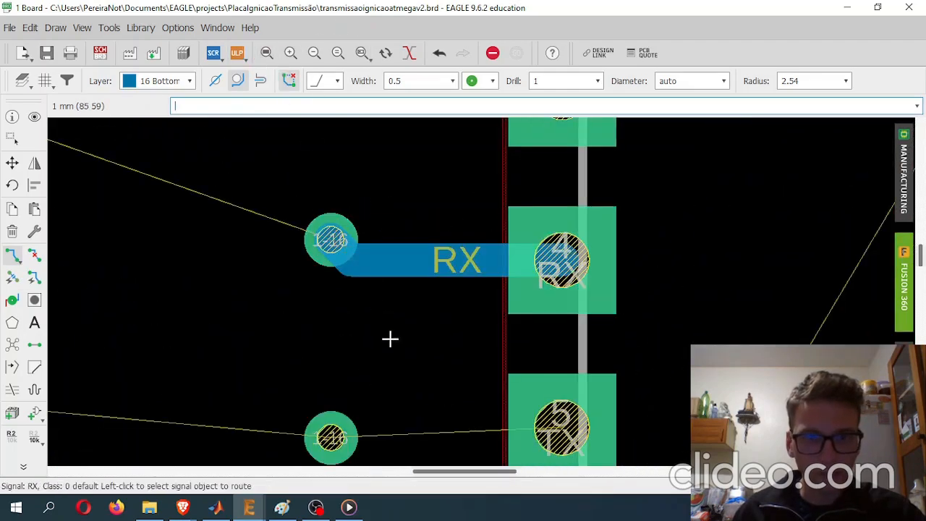
- Route the TX signal from U1's pin 5 to the lower via on the bottom layer with width 0.5
scroll(557, 294, "up", 1)
left_click(627, 320)
left_click(339, 326)
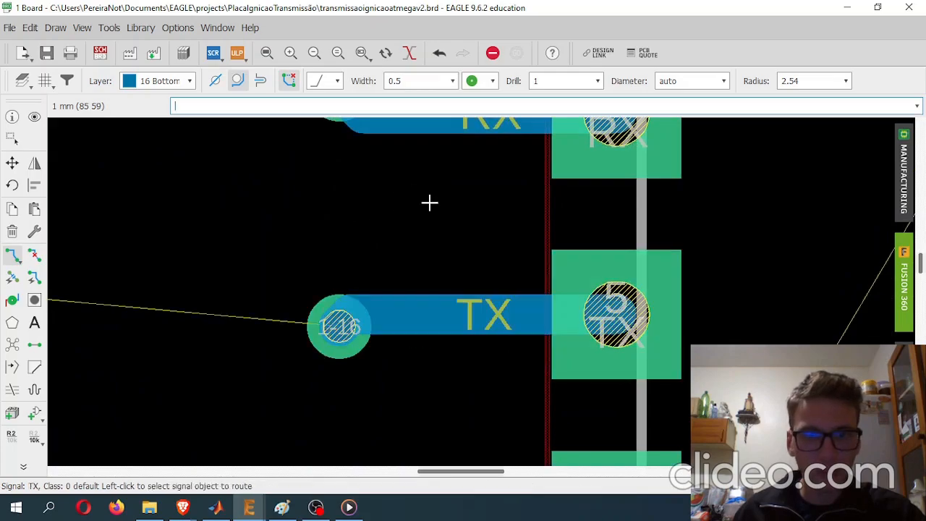
- Examine the RX and TX traces between U1's pins 4 and 5 and their vias, close up and in context
middle_click_drag(428, 200, 389, 308)
scroll(383, 316, "up", 4)
scroll(383, 315, "down", 5)
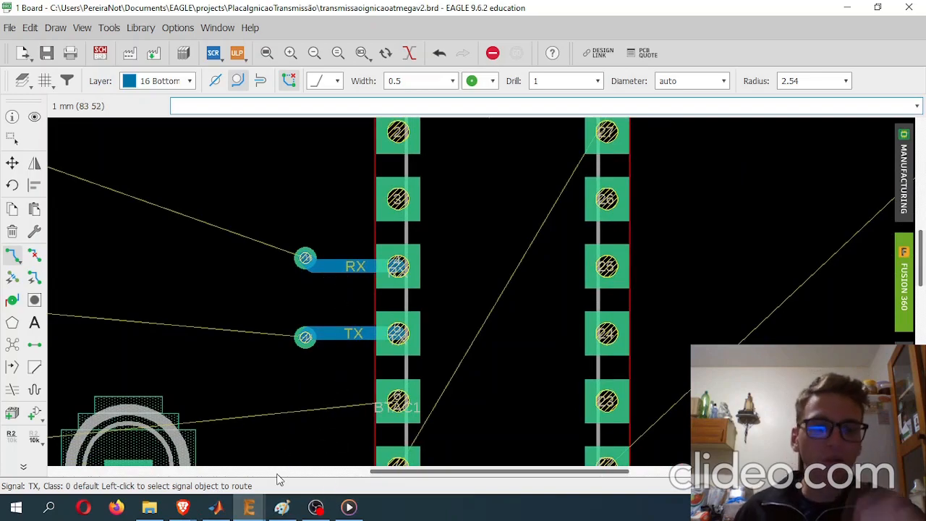
middle_click_drag(295, 287, 379, 337)
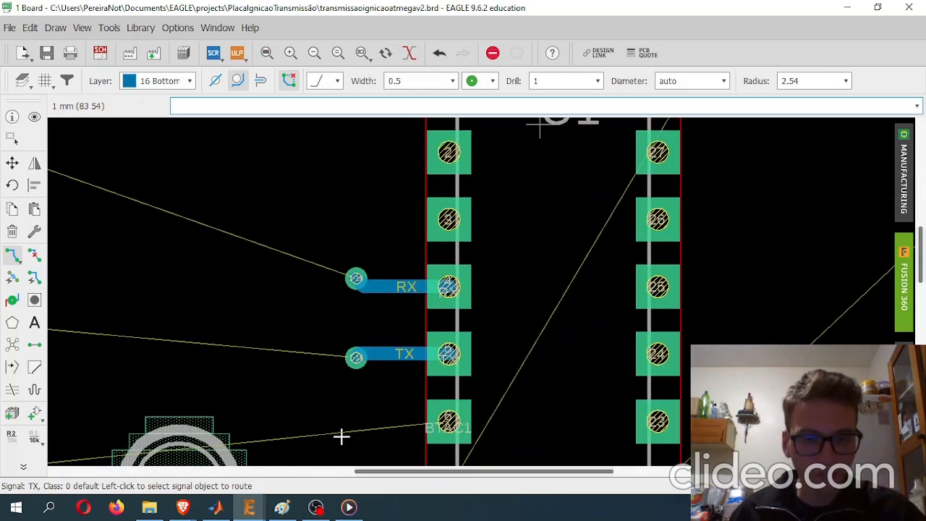
scroll(372, 281, "up", 3)
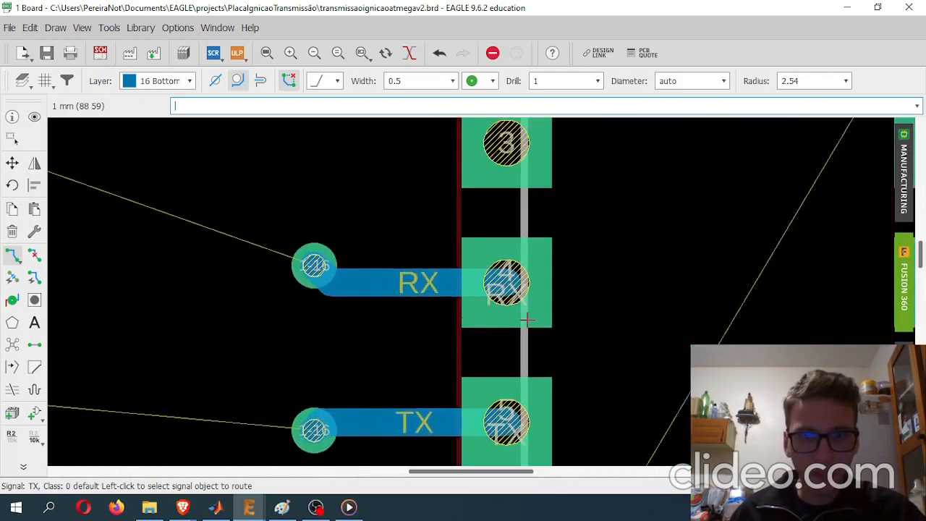
middle_click_drag(525, 317, 482, 301)
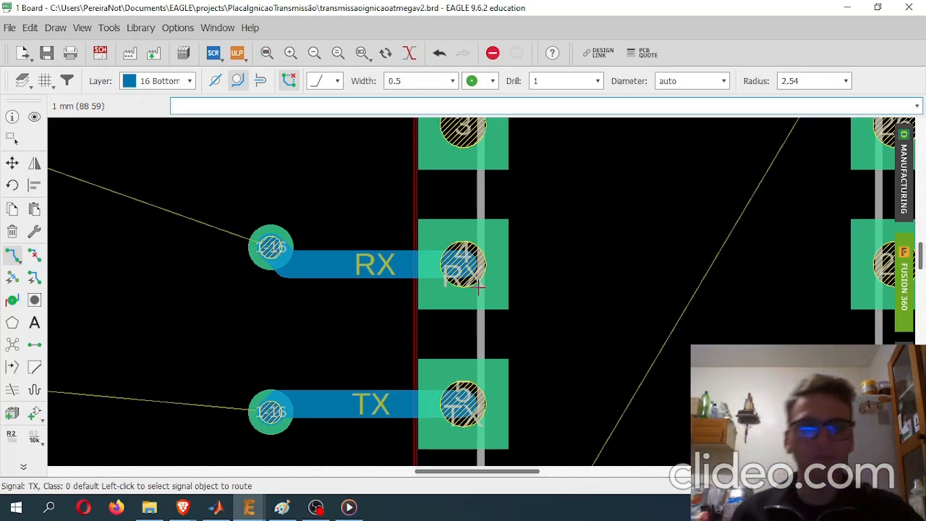
scroll(478, 286, "down", 6)
scroll(376, 295, "down", 2)
scroll(348, 279, "up", 4)
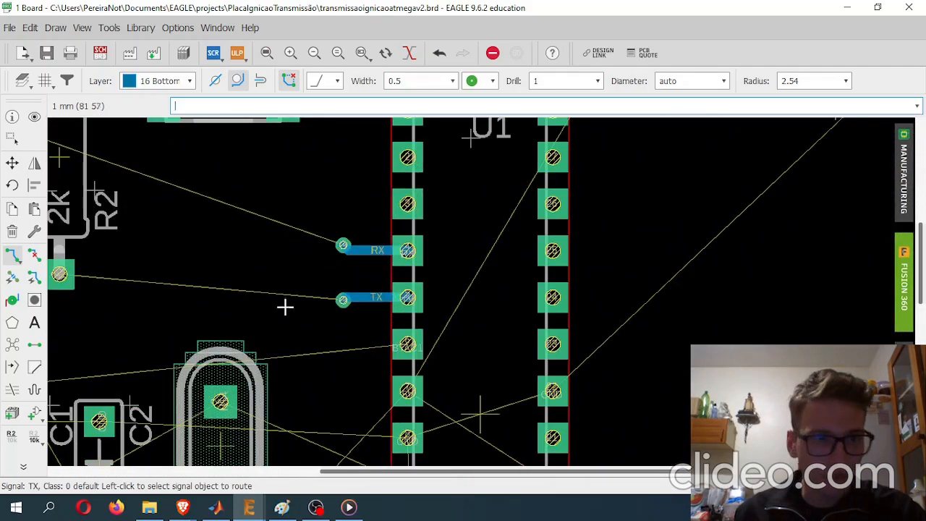
- Place a 1-16 via with drill 1 on the airwire beside U1's pin 11, below crystal X1
left_click(12, 300)
scroll(376, 249, "down", 3)
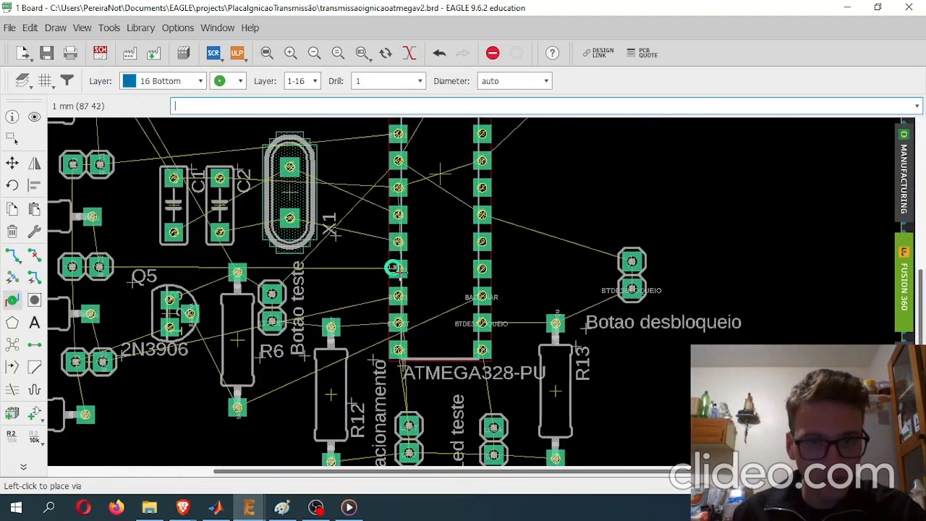
scroll(419, 262, "up", 2)
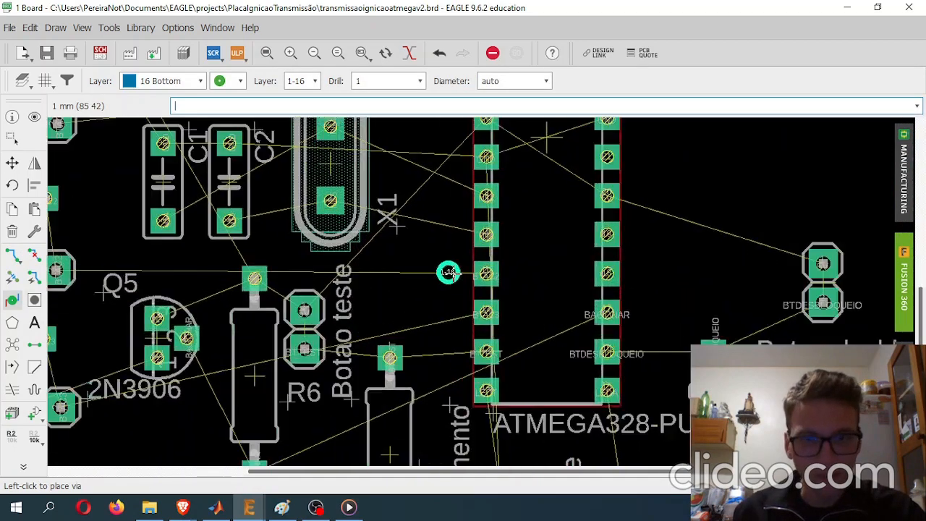
scroll(446, 267, "up", 4)
scroll(377, 266, "down", 2)
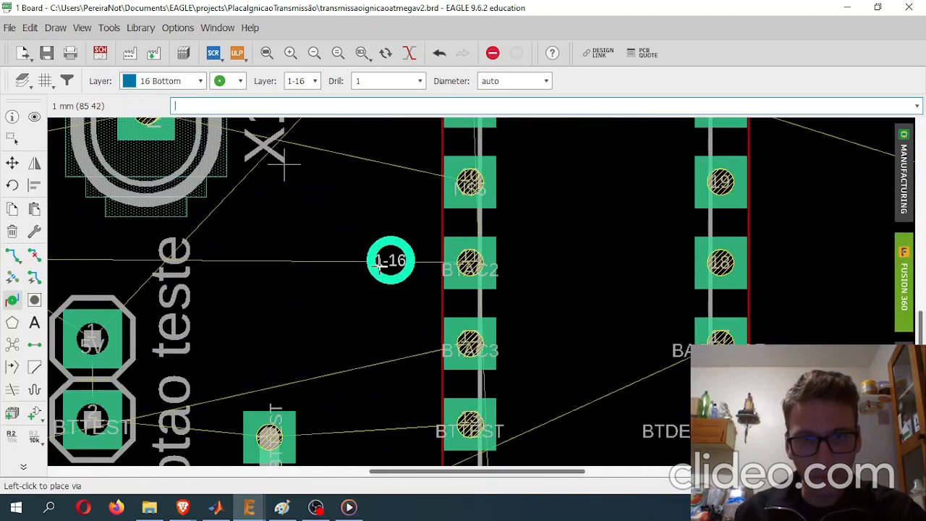
left_click(359, 260)
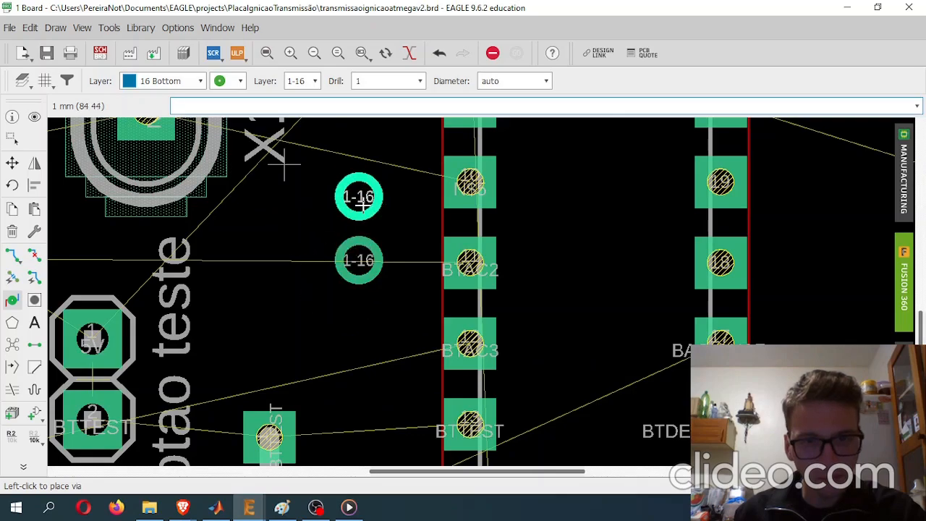
middle_click_drag(358, 198, 364, 319)
key("Escape")
- Inspect the signal properties of the airwire that runs through the new via to U1's pin 11
left_click(369, 409)
key("Escape")
right_click(369, 414)
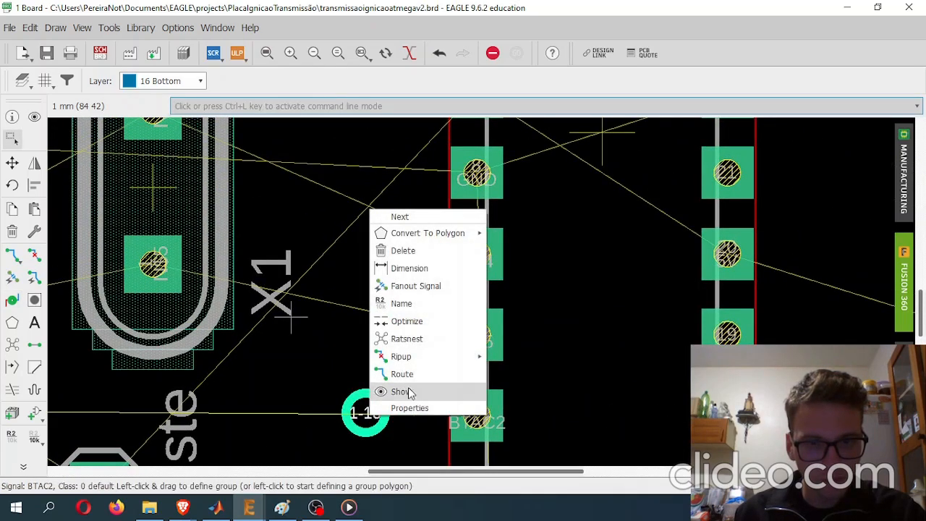
left_click(409, 408)
left_click_drag(567, 154, 144, 97)
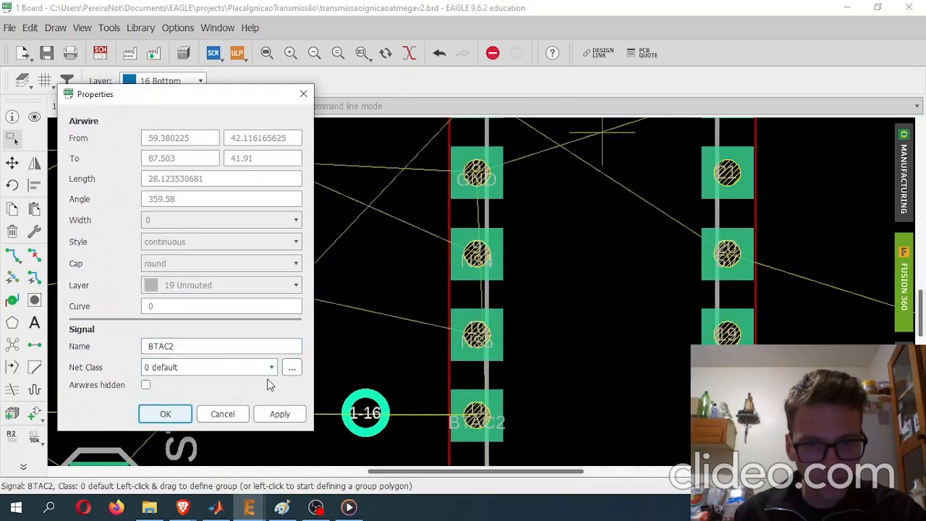
left_click(221, 414)
scroll(361, 413, "up", 3)
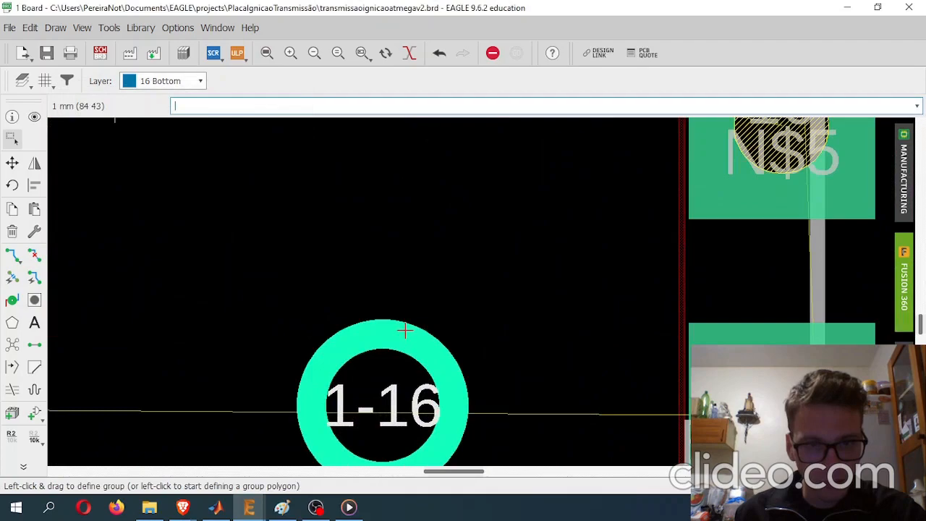
left_click(402, 334)
scroll(400, 347, "down", 6)
key("Escape")
left_click(397, 380)
key("Escape")
key("Escape")
left_click_drag(366, 356, 429, 330)
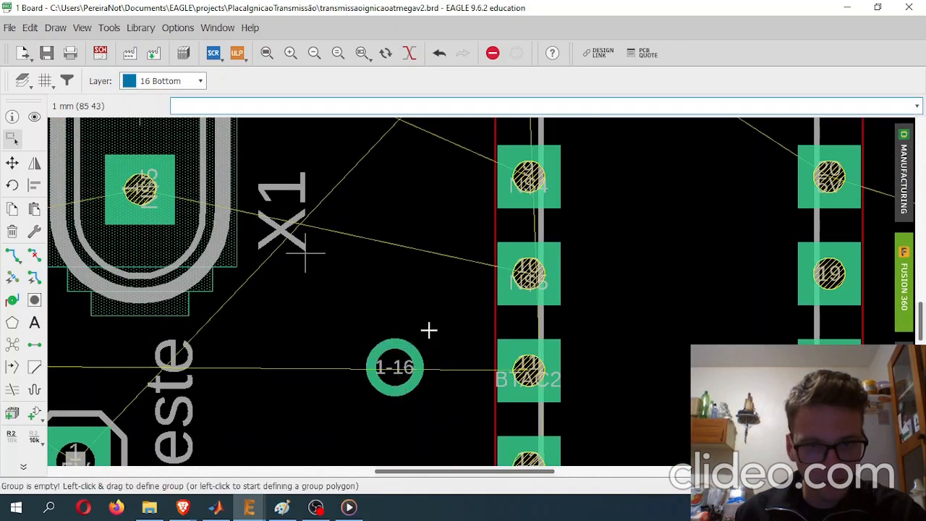
left_click(398, 378)
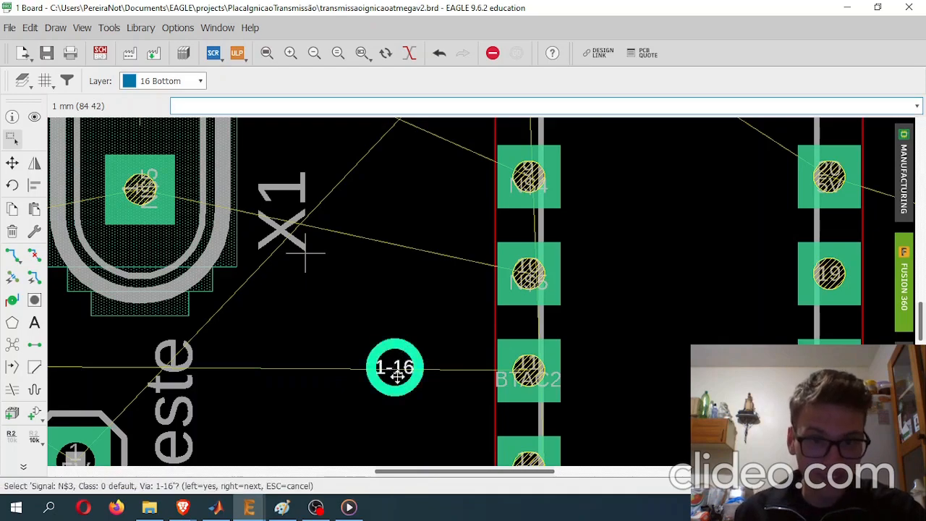
key("Escape")
left_click(394, 342)
key("Escape")
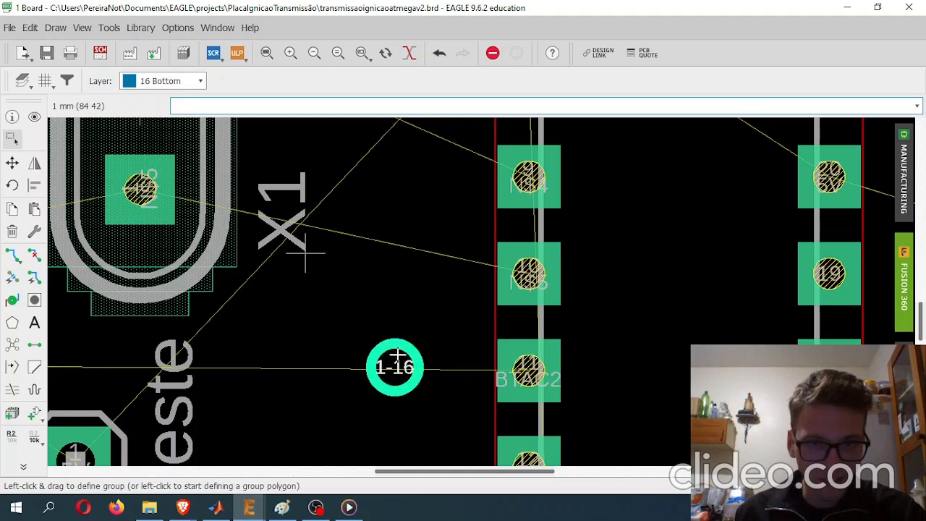
- Assign the via beside U1's pin 11 to the BTAC2 signal
right_click(397, 352)
left_click(412, 343)
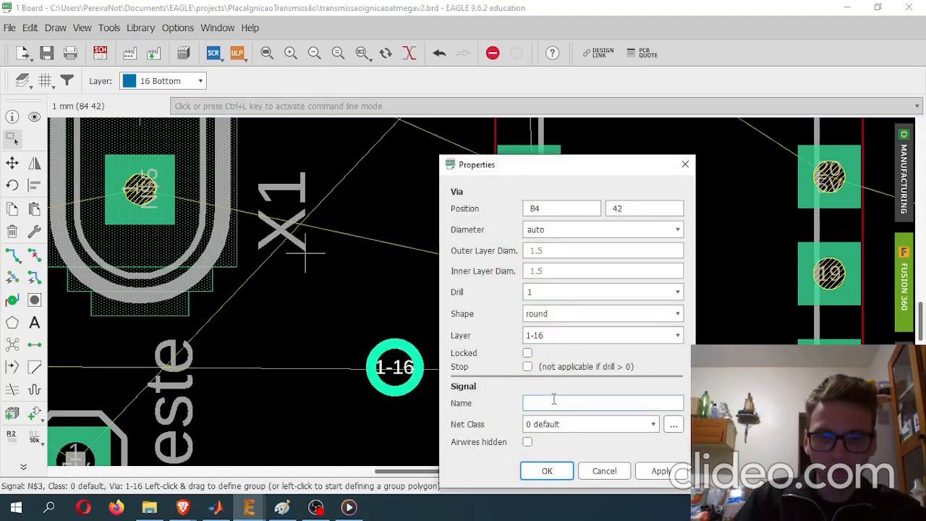
type("BTAC2")
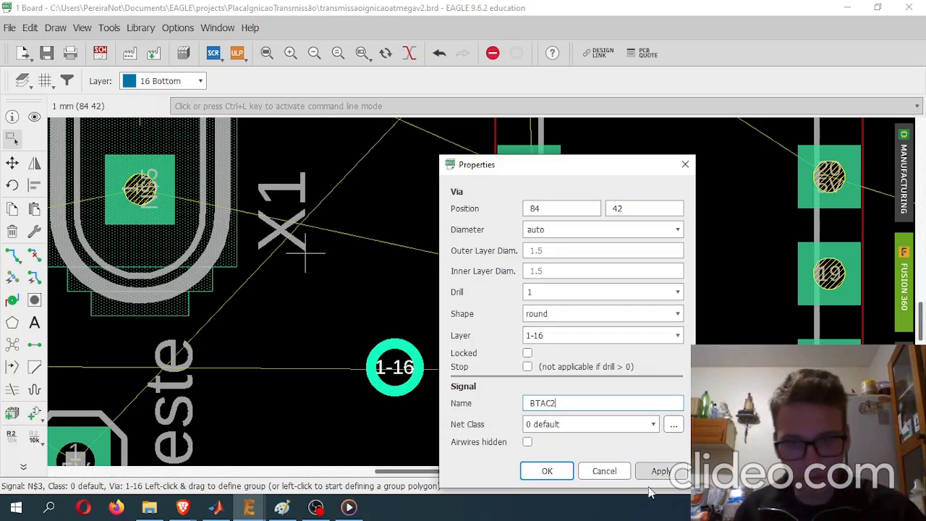
left_click(660, 471)
left_click(605, 471)
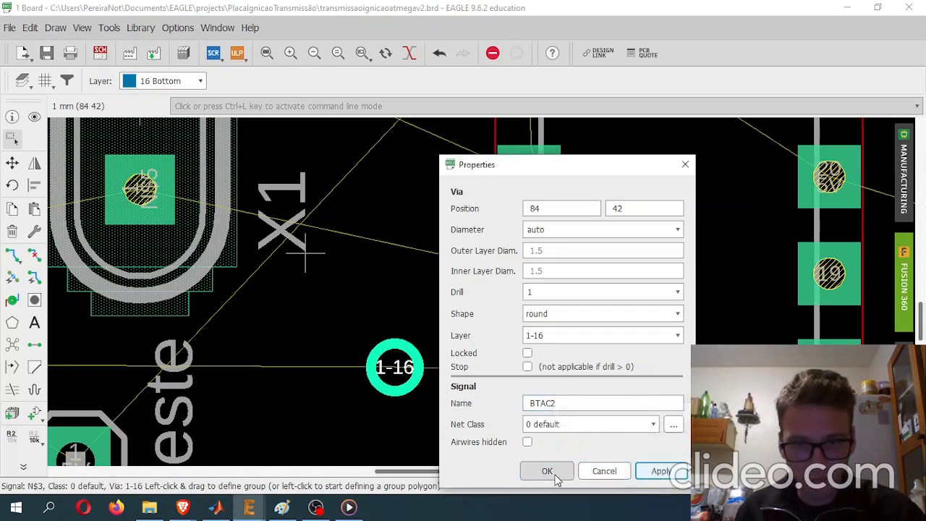
left_click(548, 471)
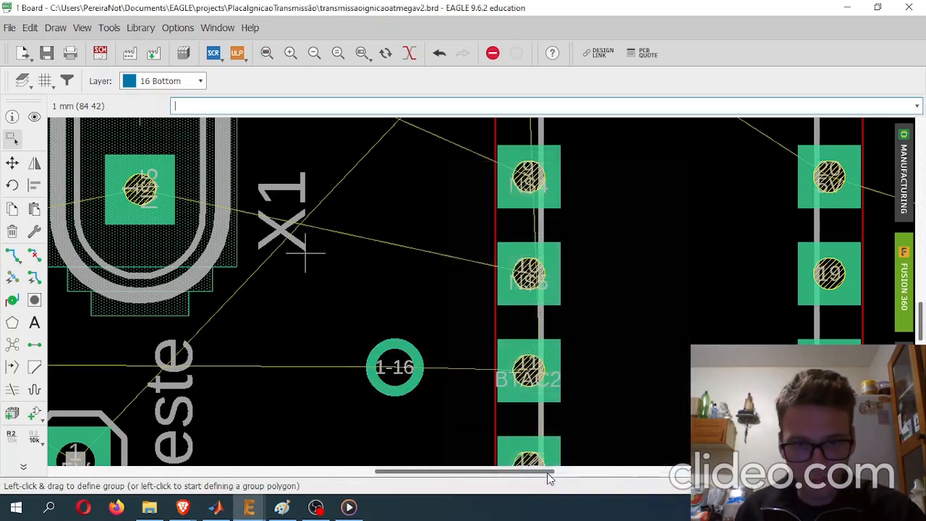
- Route the BTAC2 signal between U1's pin 11 and its via on the bottom layer with width 0.5
left_click(12, 255)
left_click(416, 368)
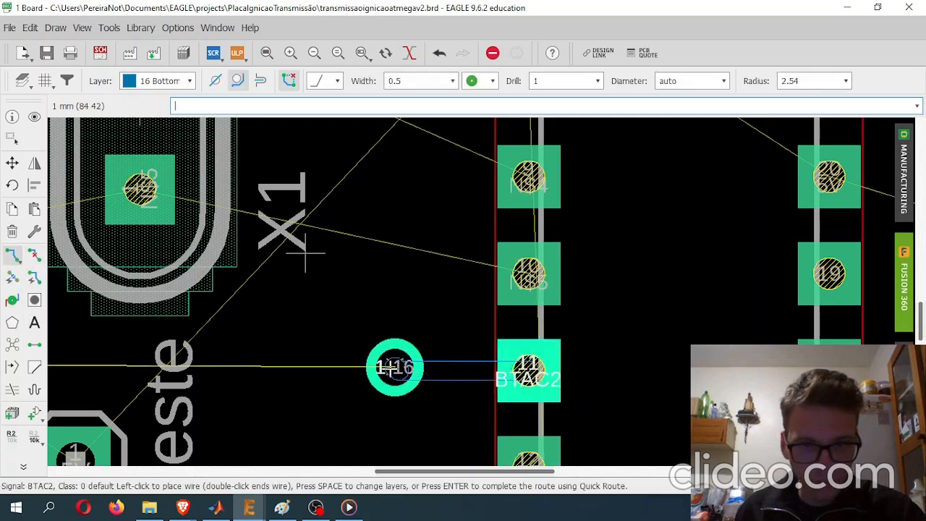
left_click(394, 368)
scroll(406, 256, "down", 5)
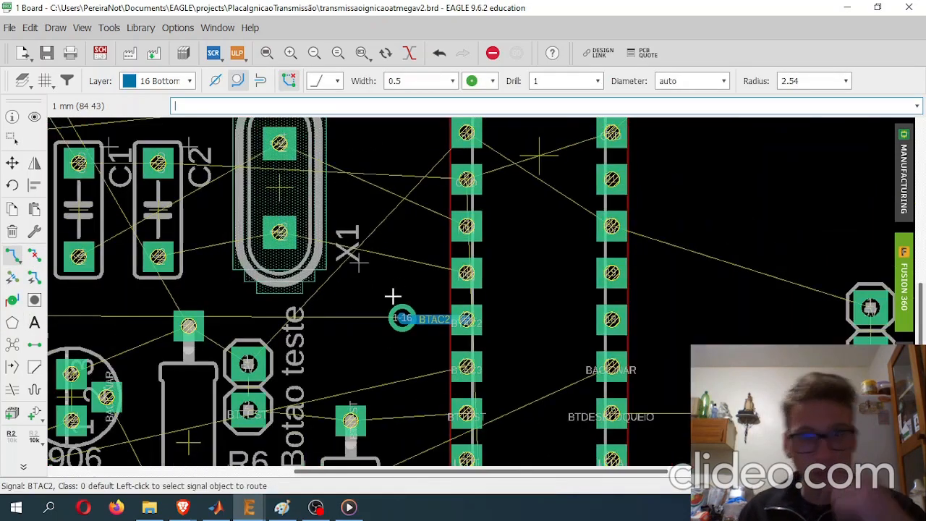
middle_click_drag(355, 259, 350, 210)
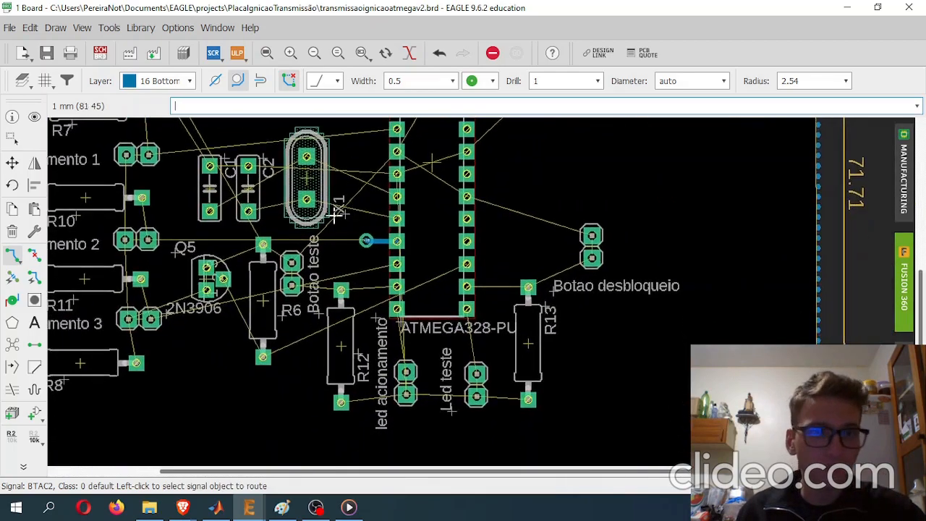
middle_click_drag(304, 173, 342, 270)
scroll(322, 238, "up", 2)
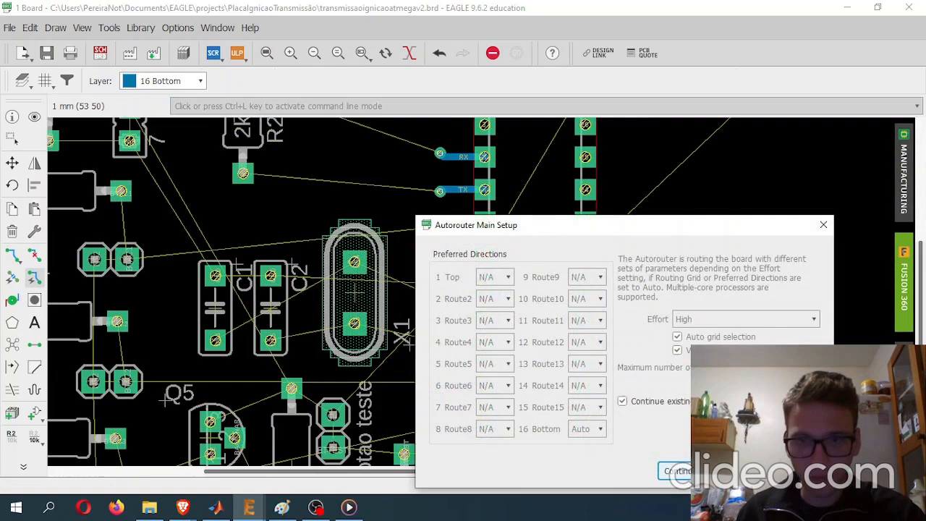
key("Escape")
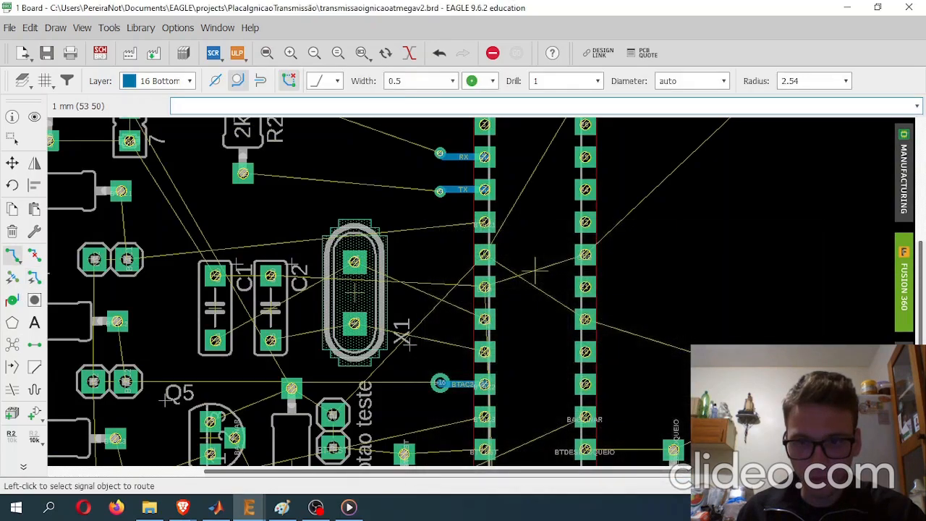
left_click(803, 480)
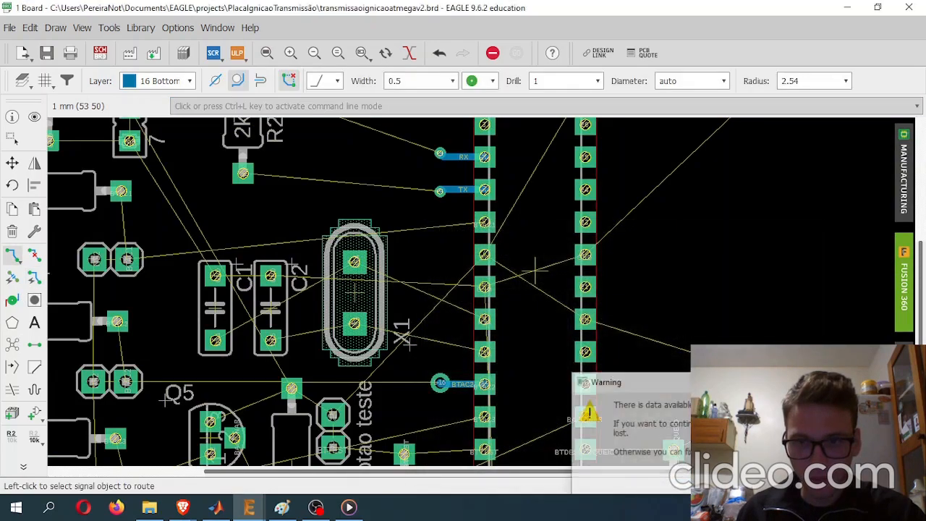
scroll(623, 284, "up", 2)
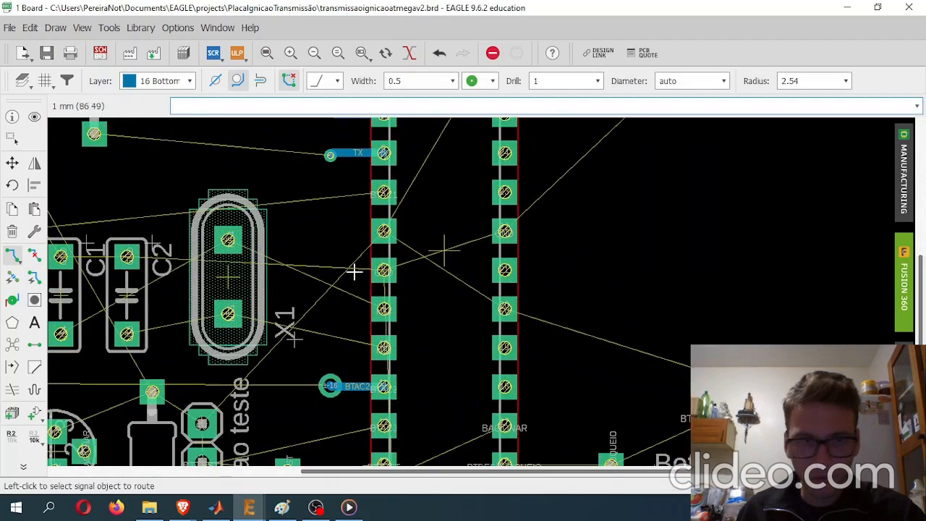
- Run the autorouter with the 1 Top layer's preferred direction set to Auto, generating routing variants for the top and bottom layers
left_click(36, 281)
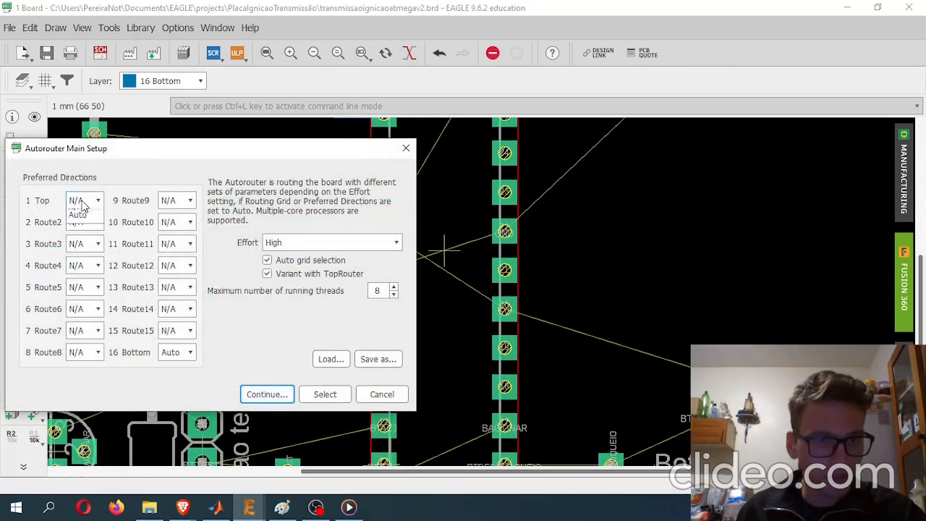
left_click(81, 201)
left_click(94, 267)
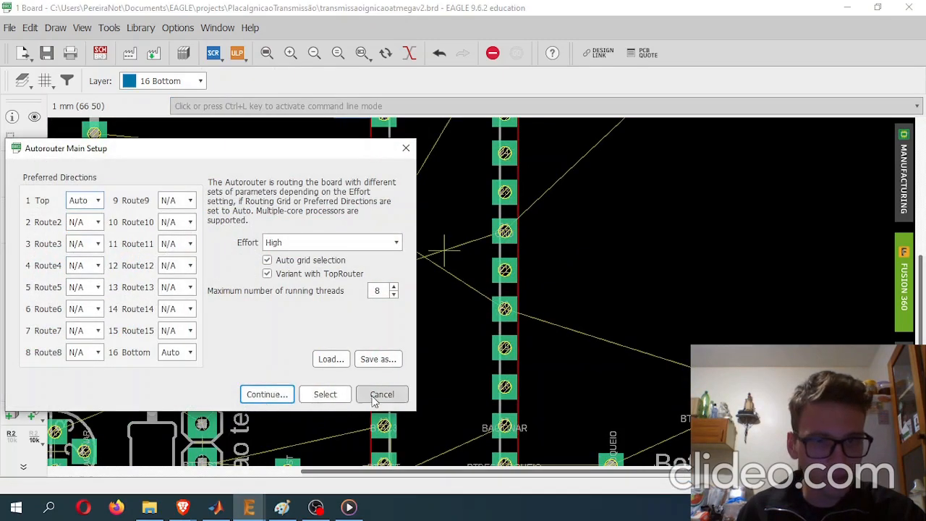
left_click(284, 395)
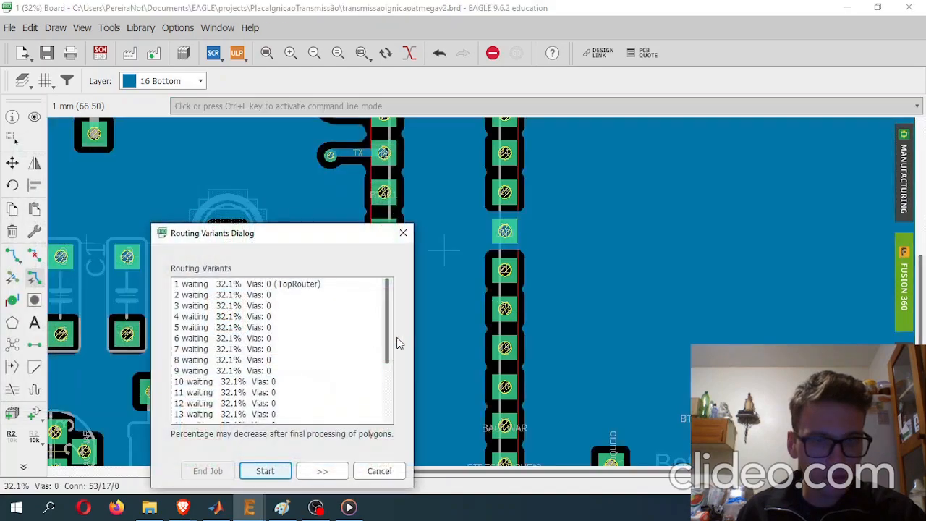
left_click(267, 471)
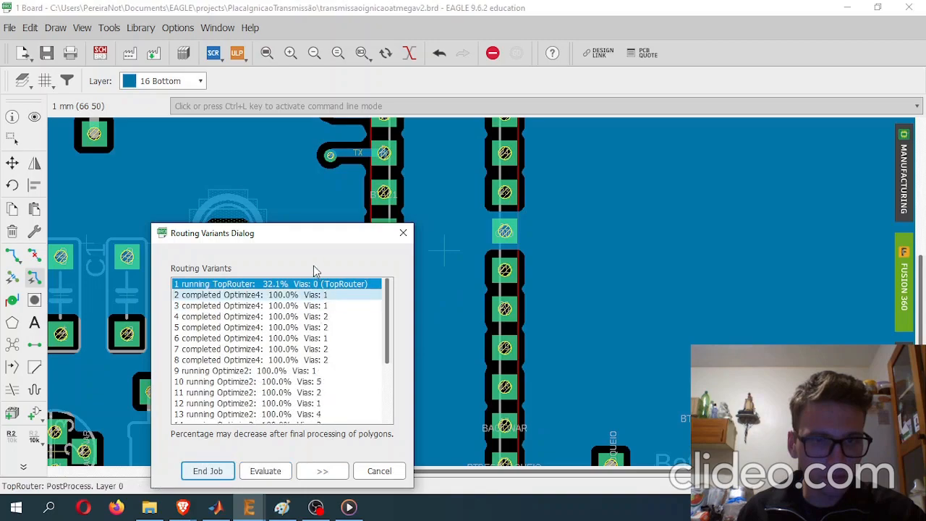
- Compare routing variants 2, 3 and 4, and finish the autorouter job with TopRouter variant 1
left_click_drag(362, 234, 668, 220)
left_click_drag(662, 159, 663, 158)
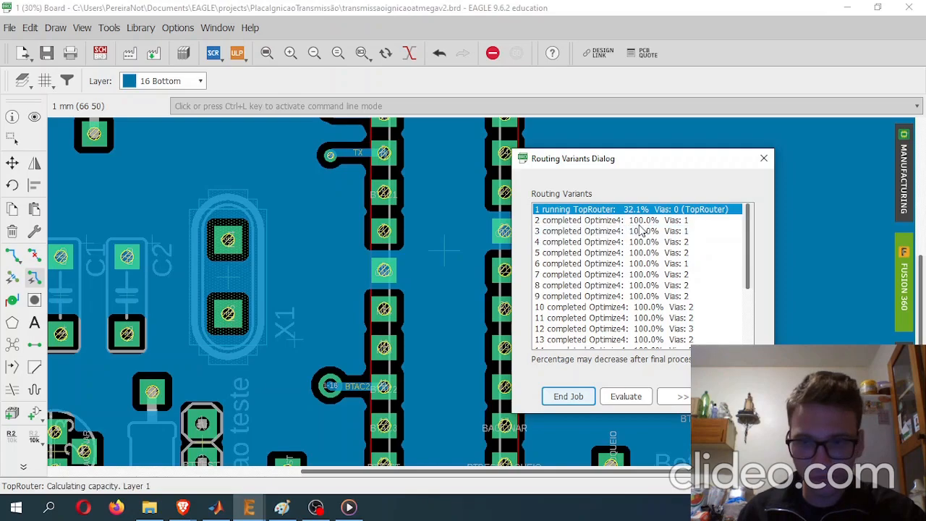
left_click(637, 220)
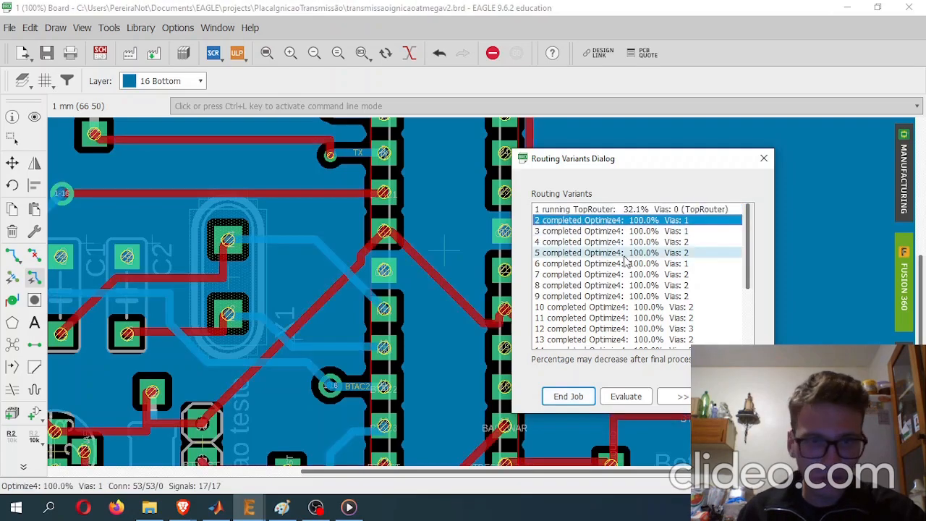
left_click(636, 231)
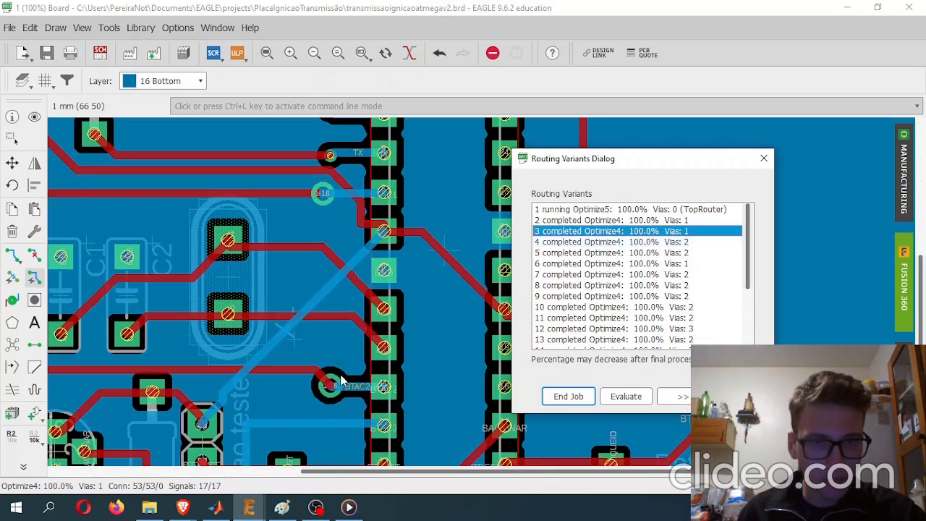
left_click(688, 242)
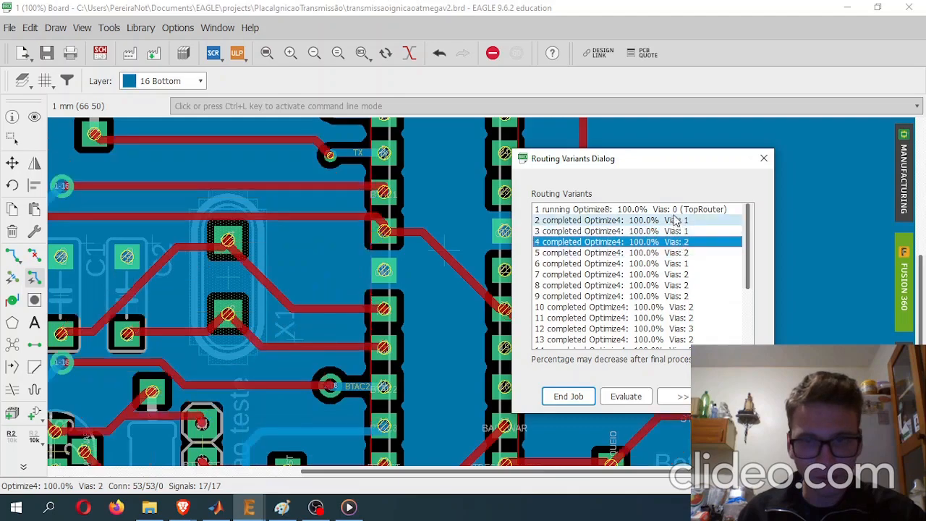
left_click(676, 210)
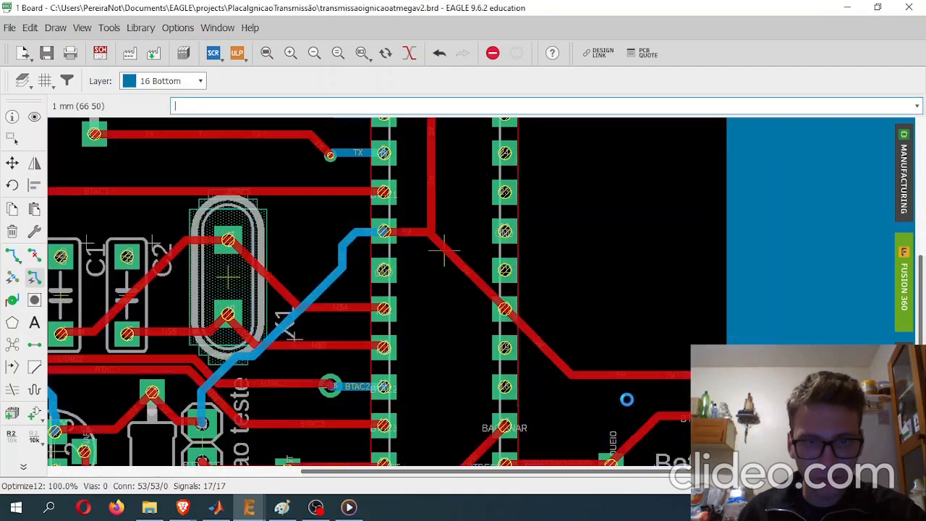
left_click(625, 397)
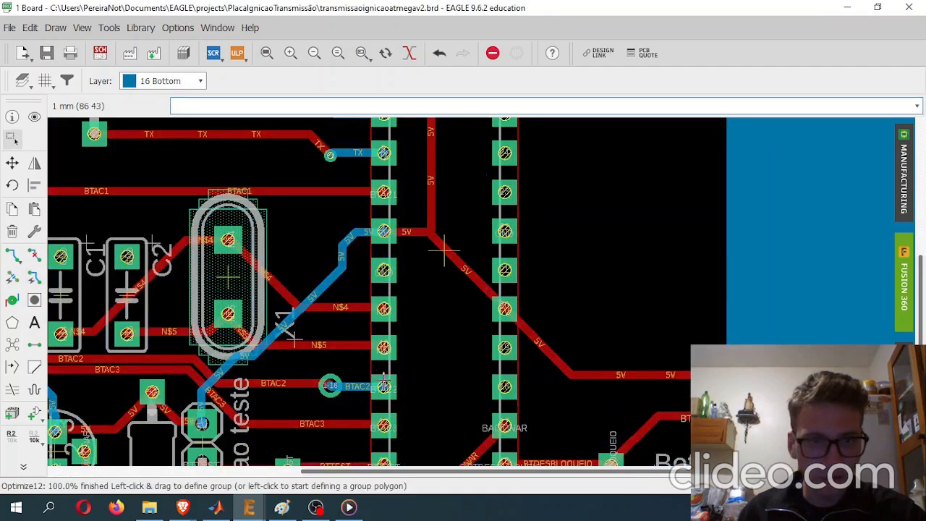
- Examine how the BTAC2 trace runs from U1's pin 11 through its via to the Botao acionamento 2 header
scroll(444, 249, "down", 6)
scroll(327, 311, "up", 5)
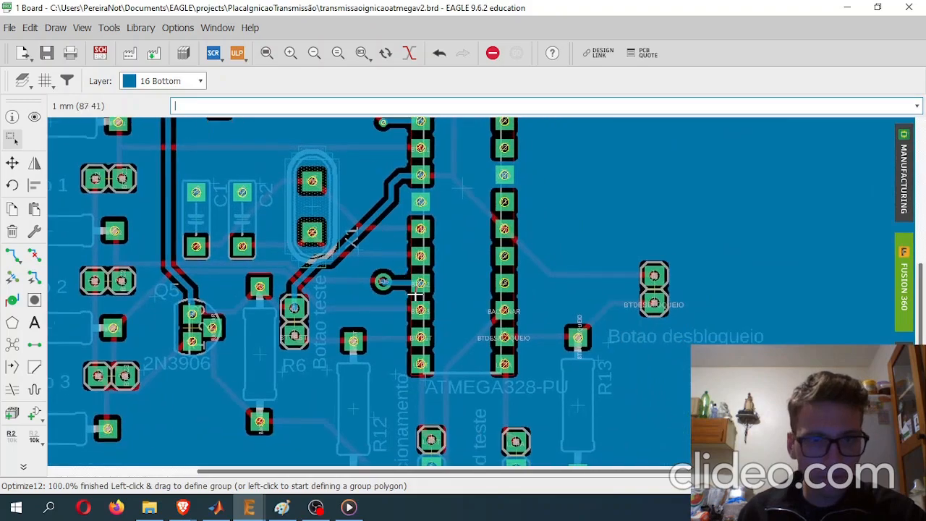
scroll(383, 282, "up", 8)
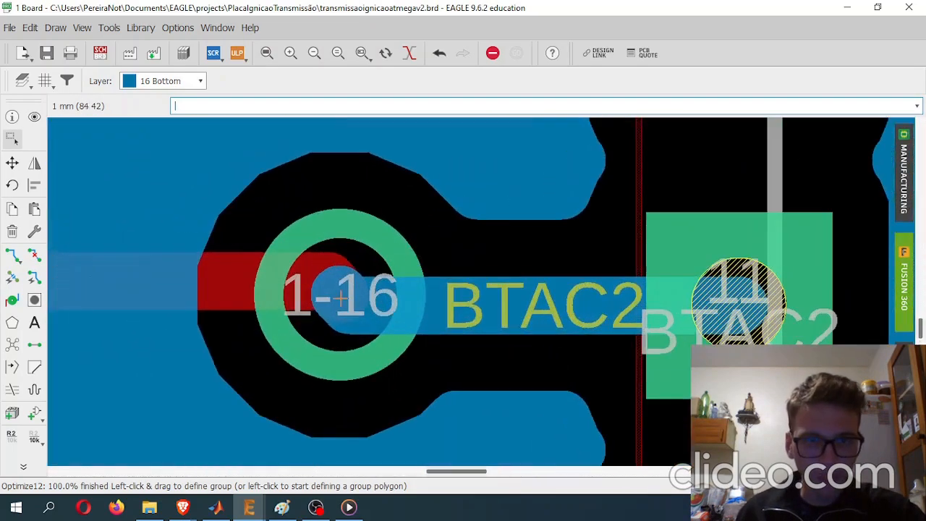
scroll(762, 273, "down", 4)
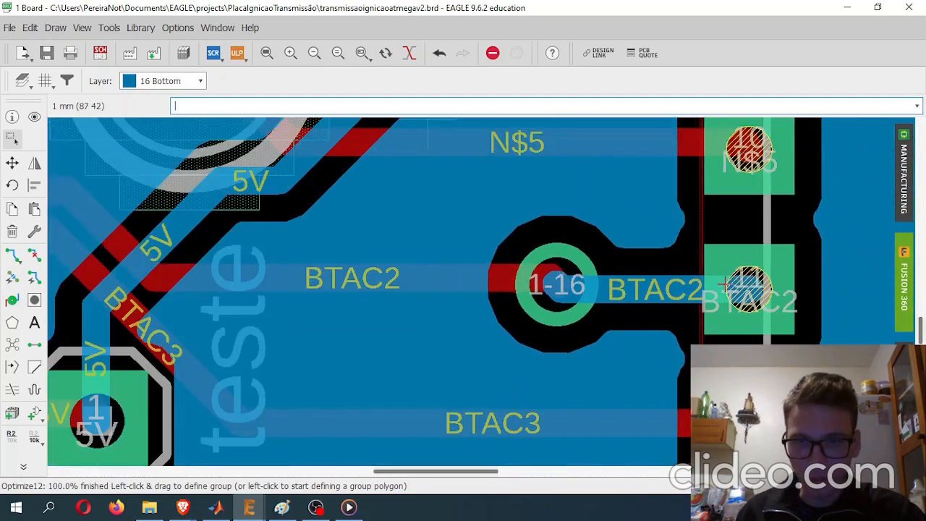
scroll(466, 334, "up", 2)
middle_click_drag(383, 326, 658, 323)
middle_click_drag(344, 316, 882, 487)
scroll(439, 392, "down", 5)
scroll(322, 400, "down", 2)
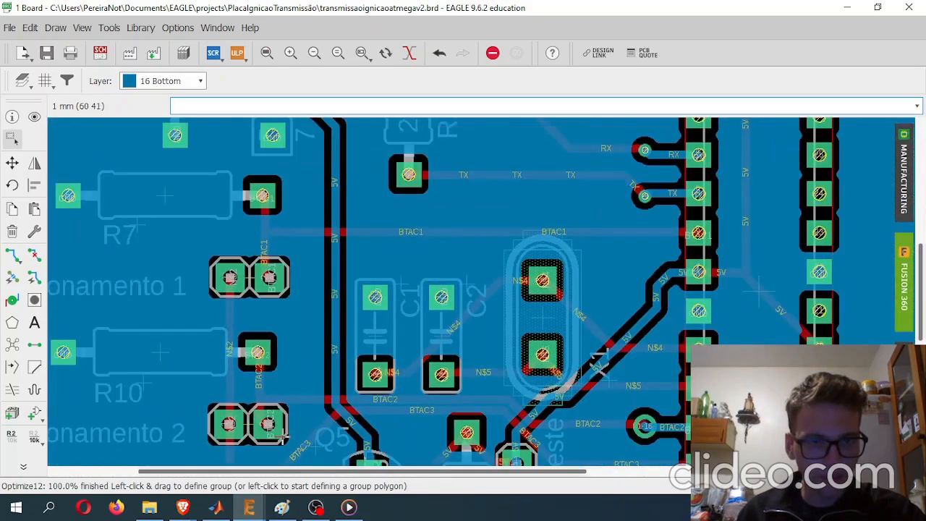
middle_click_drag(285, 436, 221, 352)
scroll(183, 342, "up", 2)
scroll(241, 325, "down", 3)
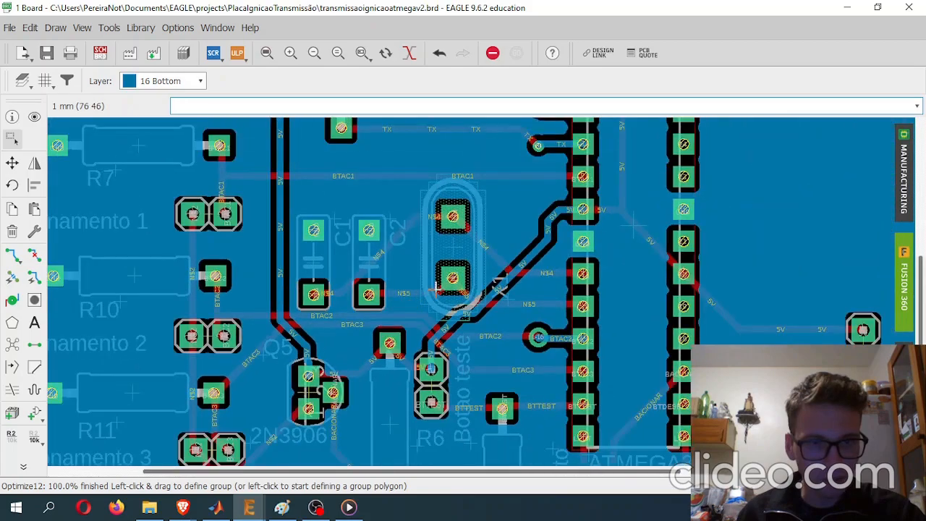
middle_click_drag(436, 287, 414, 326)
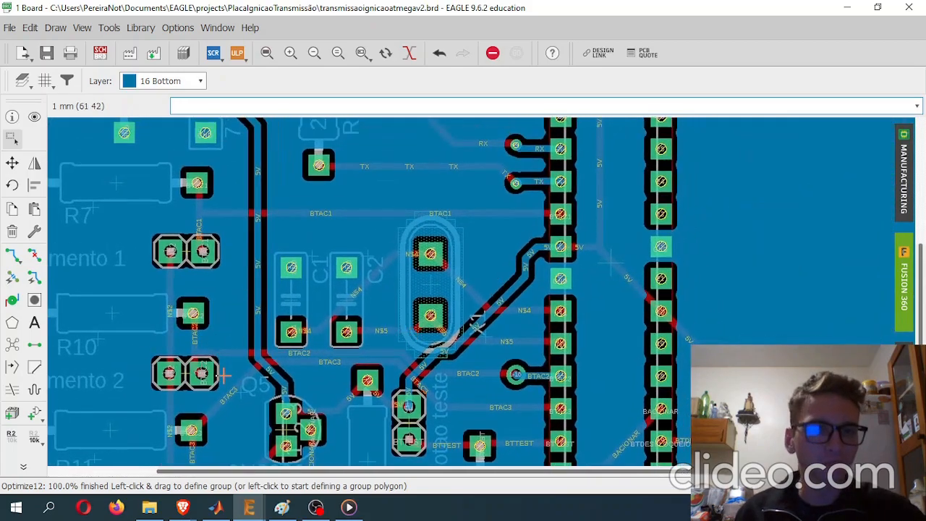
- Examine the RX, TX and BTAC1 connections beside U1, including which traces reach the pins through vias
middle_click_drag(460, 287, 355, 275)
middle_click_drag(280, 260, 392, 354)
middle_click_drag(446, 245, 406, 309)
scroll(488, 293, "up", 8)
scroll(491, 291, "down", 2)
middle_click_drag(547, 287, 614, 281)
middle_click_drag(495, 326, 408, 290)
middle_click_drag(280, 270, 391, 220)
scroll(392, 247, "down", 4)
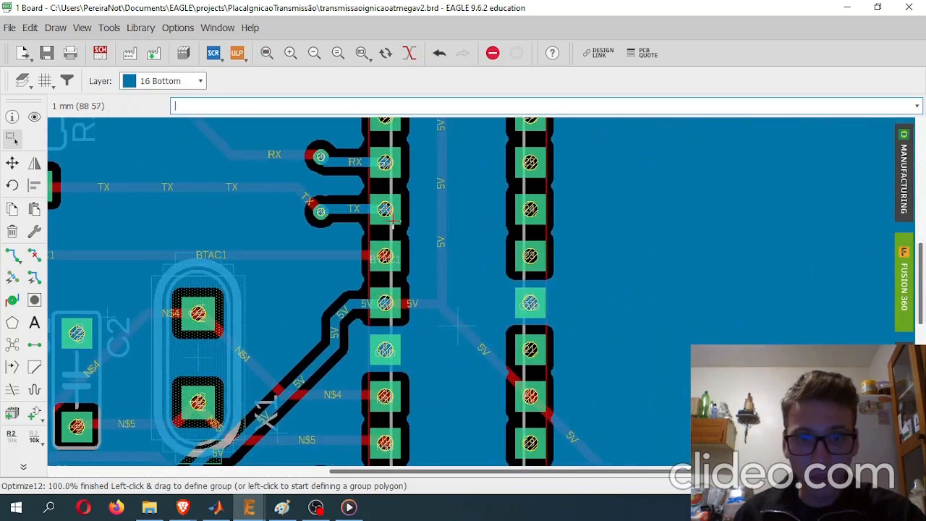
scroll(392, 219, "up", 5)
scroll(510, 390, "down", 3)
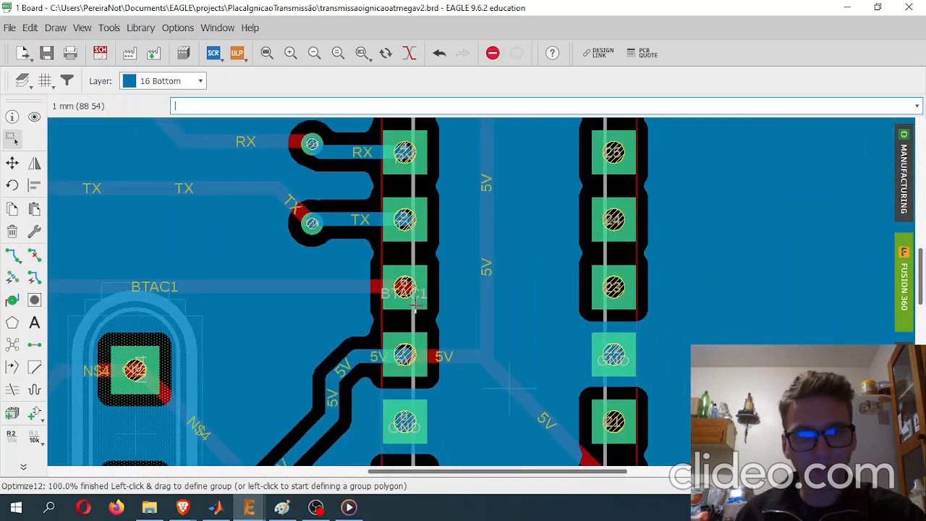
middle_click_drag(413, 304, 375, 206)
middle_click_drag(108, 216, 291, 334)
- Try placing a 1-16 via with drill 1 at the BTAC1 trace beside U1's pin 6, and undo it
left_click(11, 300)
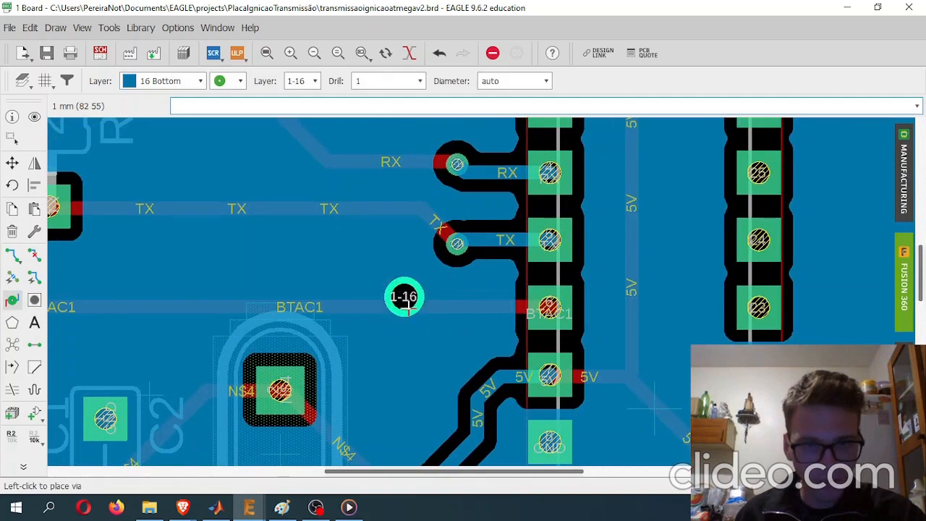
scroll(427, 307, "up", 3)
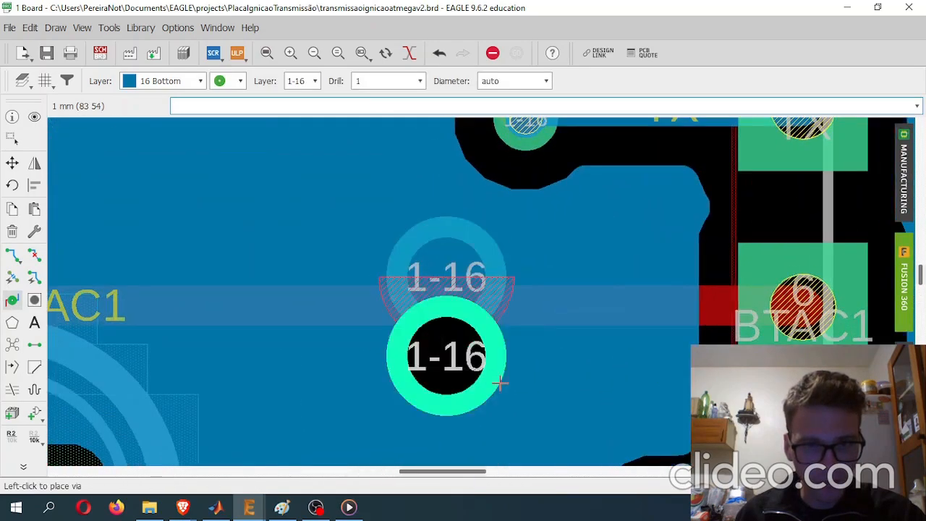
key("Escape")
key("ctrl+z")
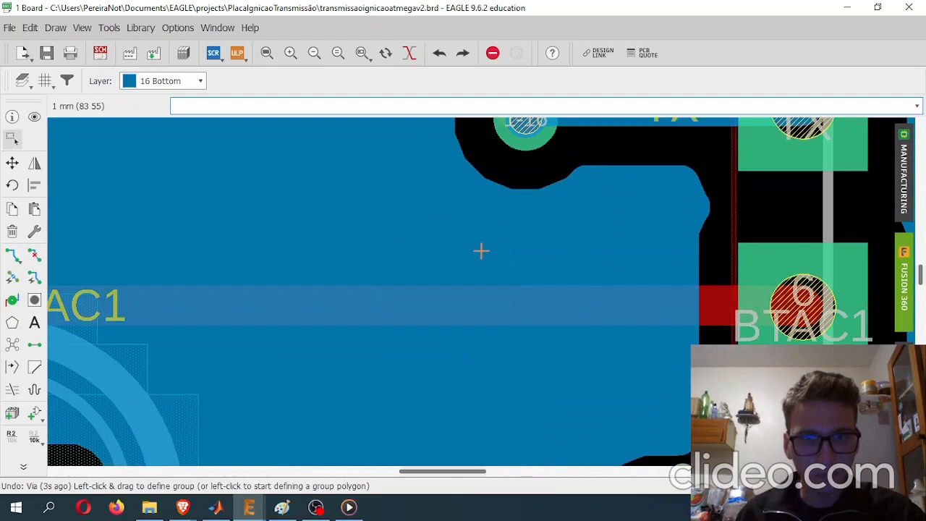
- Bring the whole board into view and make 1 Top the active layer
scroll(478, 253, "down", 4)
scroll(482, 292, "down", 1)
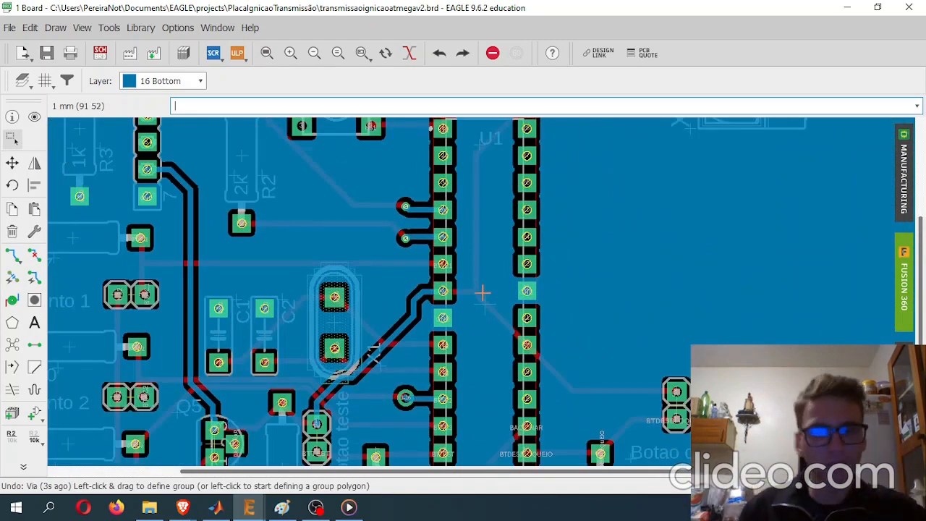
scroll(497, 283, "down", 2)
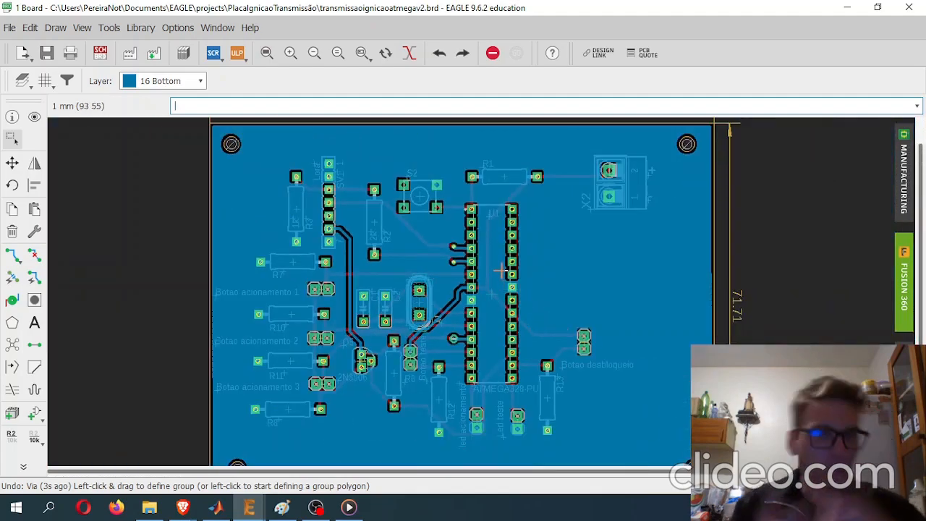
middle_click_drag(441, 352, 475, 313)
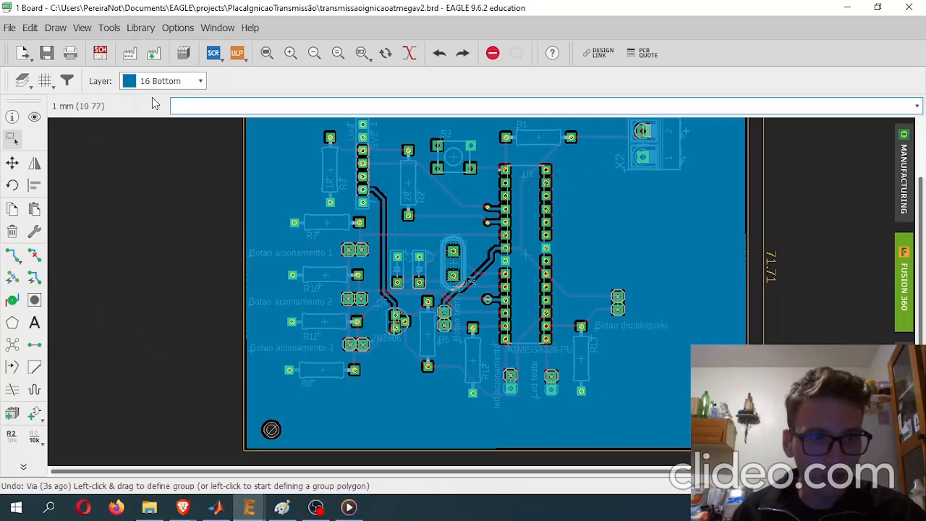
left_click(196, 81)
left_click(192, 97)
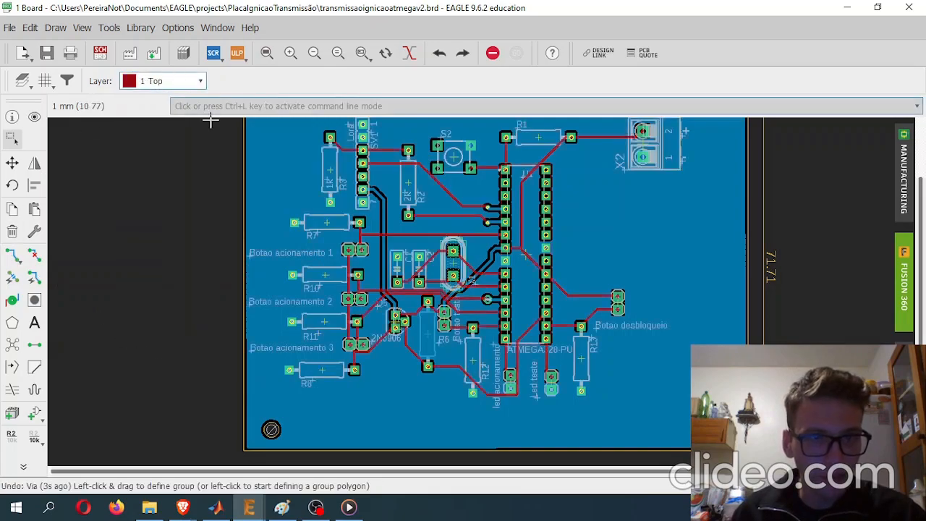
- Inspect the top-layer traces around R7, R3, R2 and the Botao acionamento 1 header towards U1
scroll(281, 254, "up", 5)
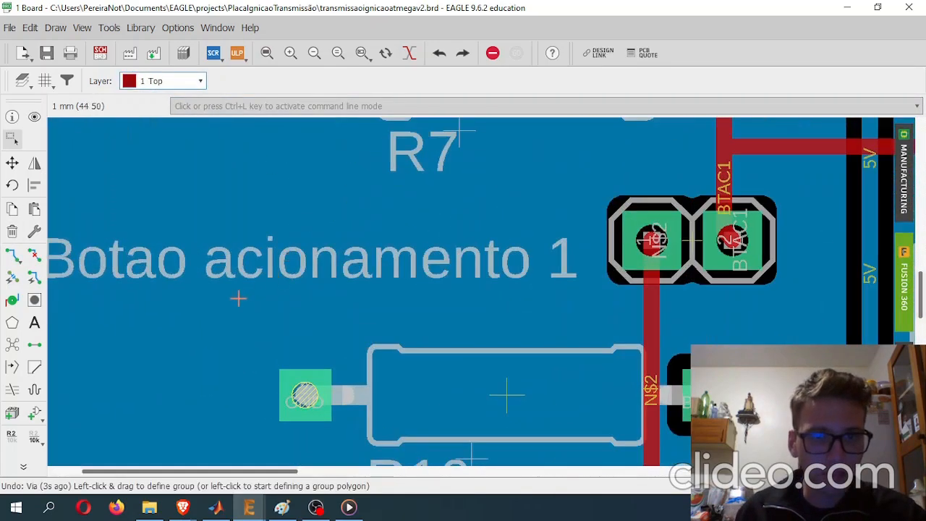
middle_click_drag(164, 251, 99, 380)
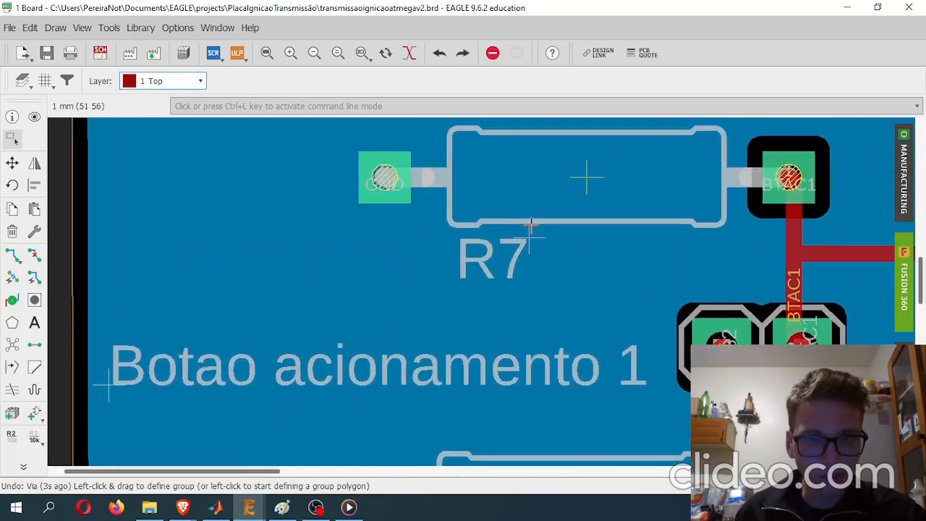
scroll(531, 225, "down", 5)
scroll(572, 239, "up", 5)
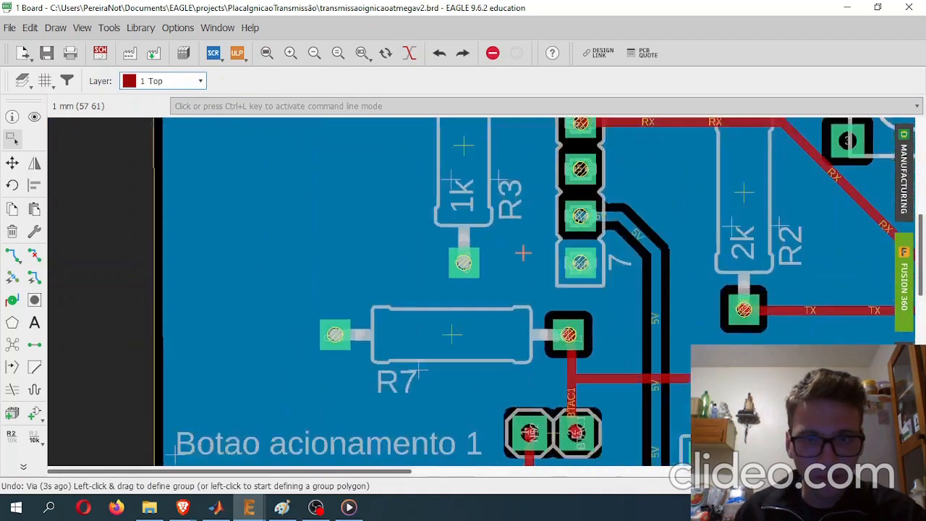
scroll(531, 297, "down", 1)
middle_click_drag(667, 366, 479, 373)
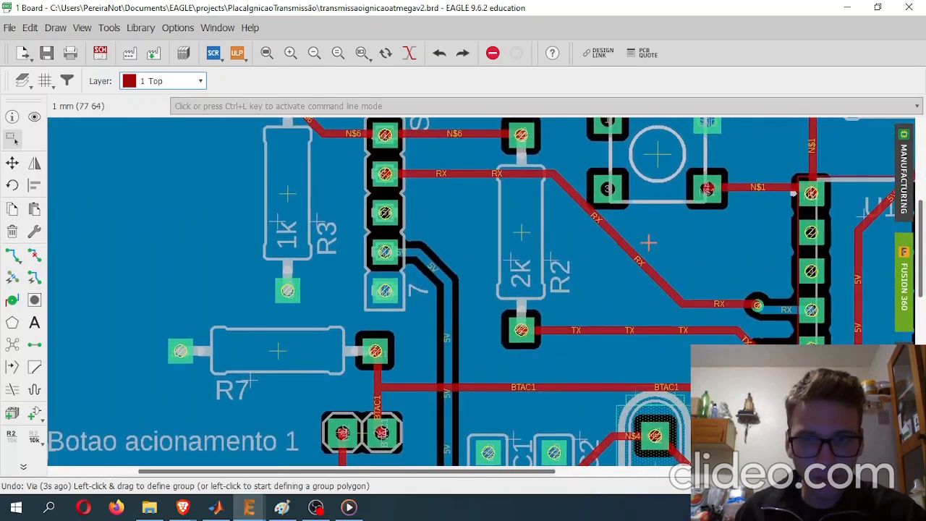
scroll(648, 243, "down", 6)
middle_click_drag(757, 354, 558, 287)
mouse_move(249, 507)
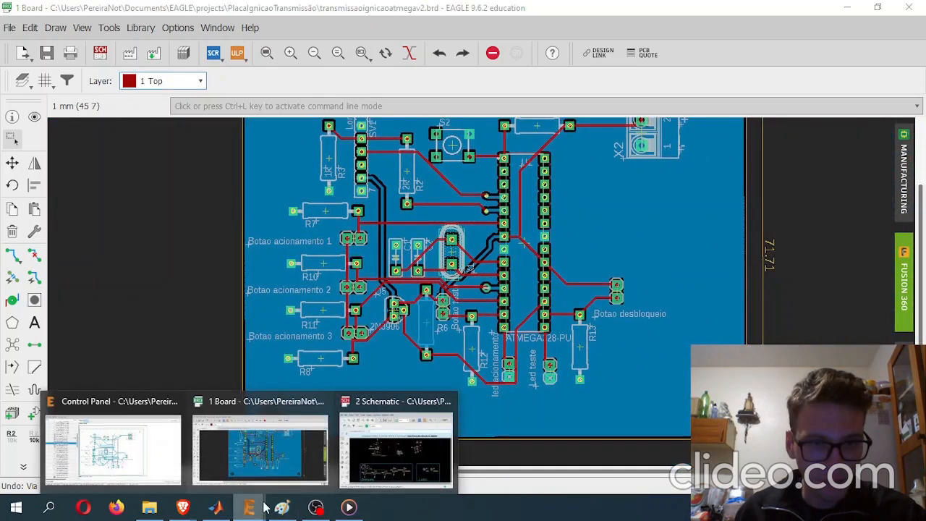
- Switch to the schematic and examine the button headers and their pull-down resistors in the Botoeira section, from BTAC1 to BTDESBLOQUEIO
left_click(416, 439)
scroll(417, 283, "up", 2)
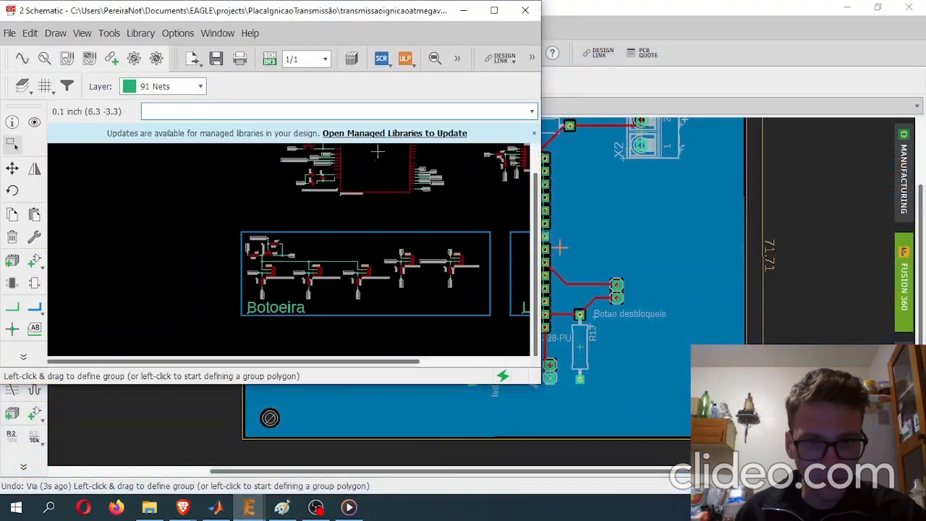
left_click(494, 10)
scroll(529, 352, "up", 5)
scroll(531, 349, "up", 1)
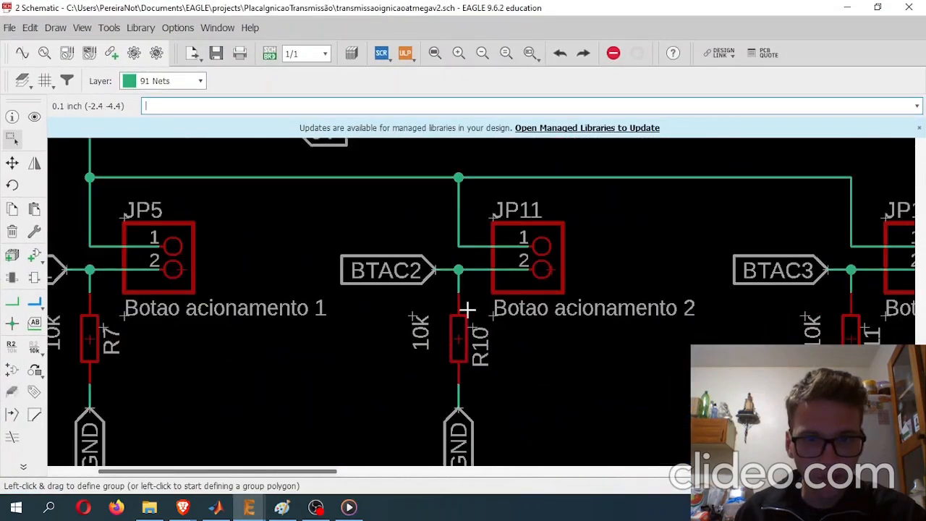
middle_click_drag(241, 327, 414, 362)
scroll(413, 362, "down", 7)
middle_click_drag(580, 355, 435, 346)
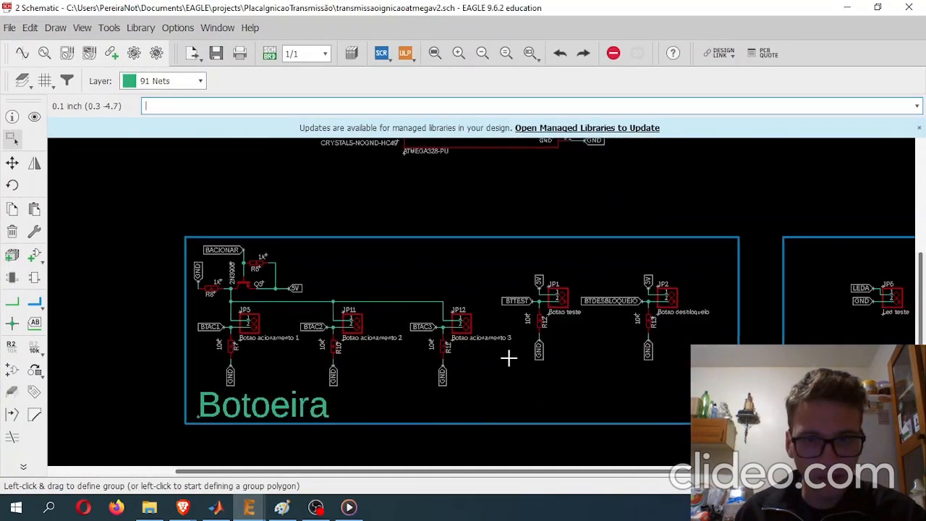
scroll(563, 335, "up", 8)
middle_click_drag(773, 221, 299, 251)
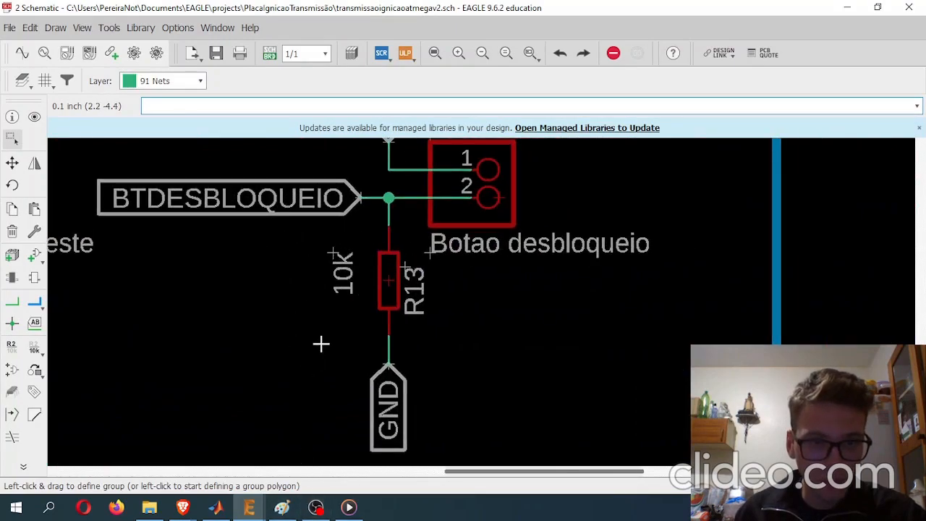
scroll(750, 275, "down", 3)
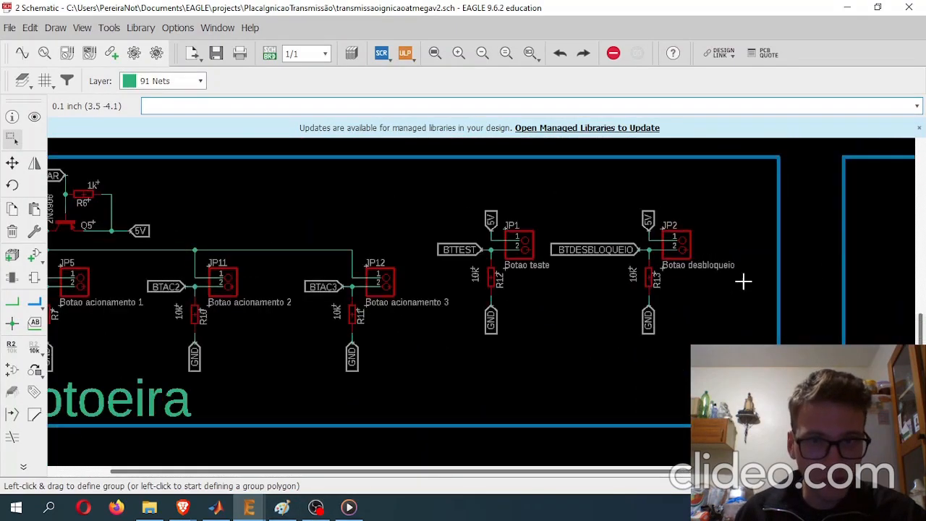
middle_click_drag(750, 275, 595, 319)
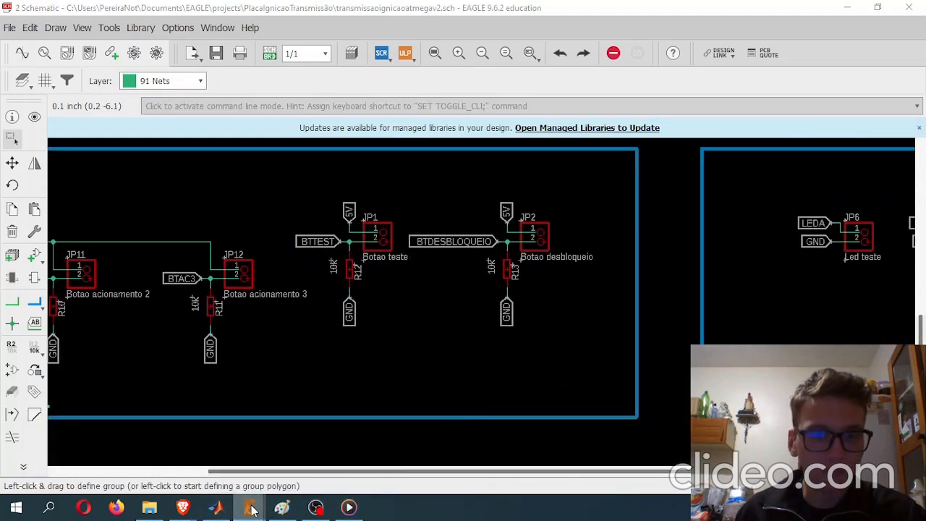
- Return to the board layout and check the properties and attributes of resistor R11 beside Botao acionamento 3
mouse_move(249, 507)
left_click(297, 448)
scroll(318, 311, "up", 5)
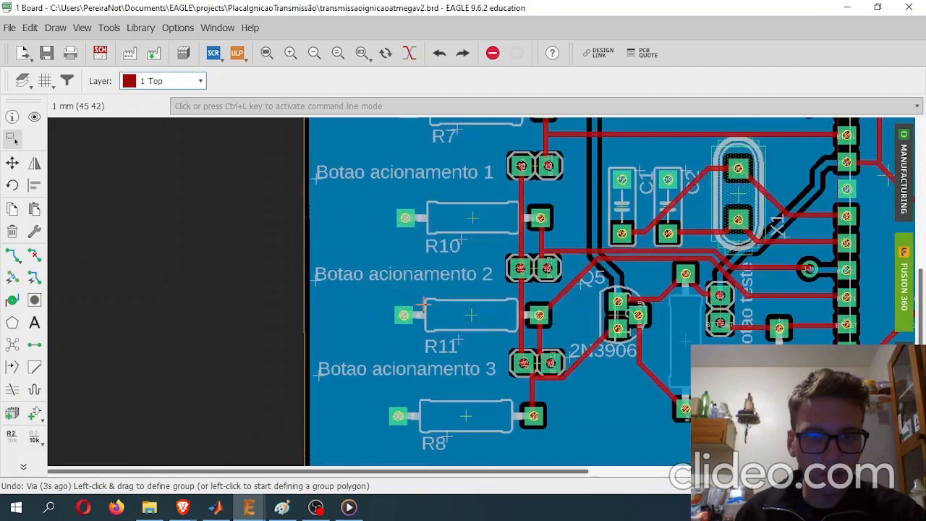
middle_click_drag(553, 333, 328, 291)
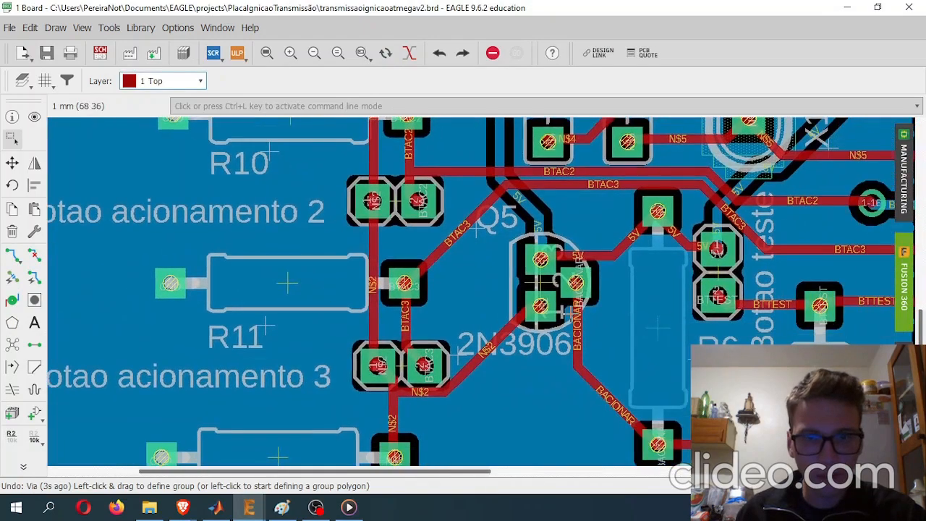
scroll(570, 313, "down", 3)
right_click(408, 298)
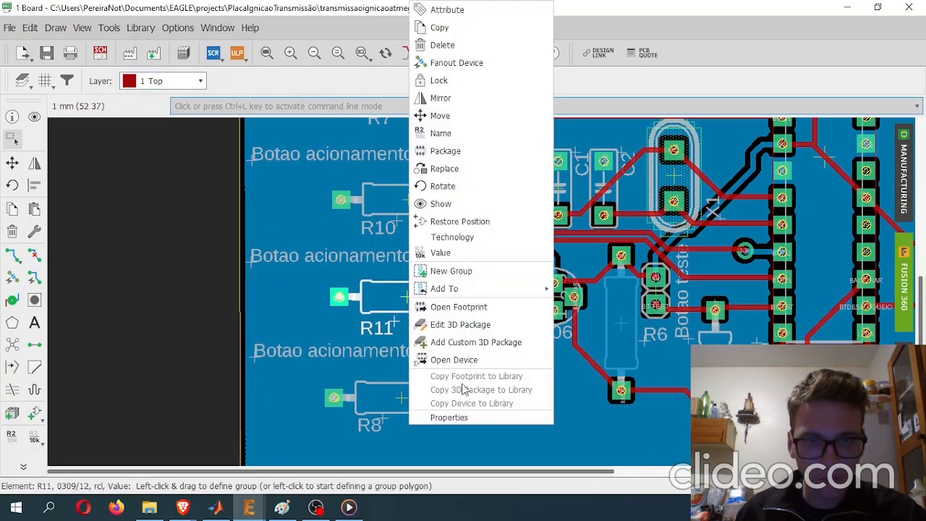
left_click(466, 413)
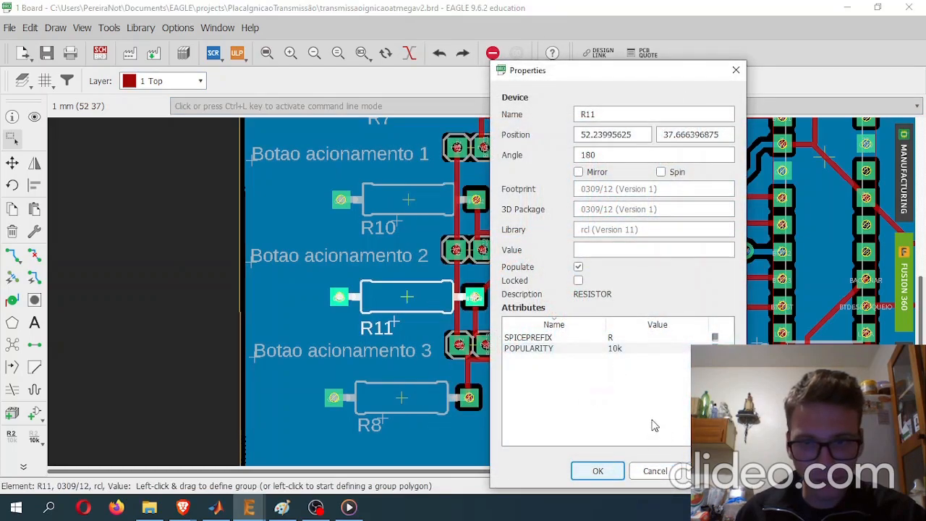
left_click(639, 350)
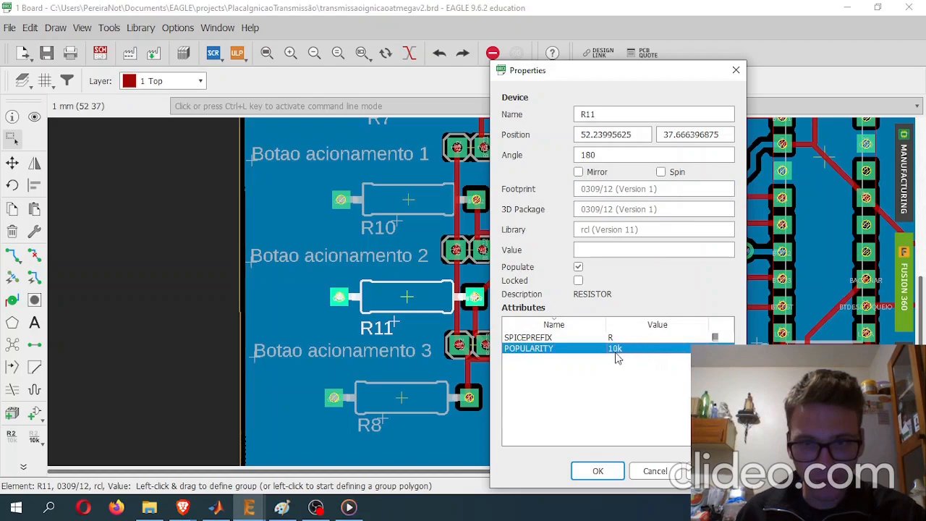
left_click(736, 68)
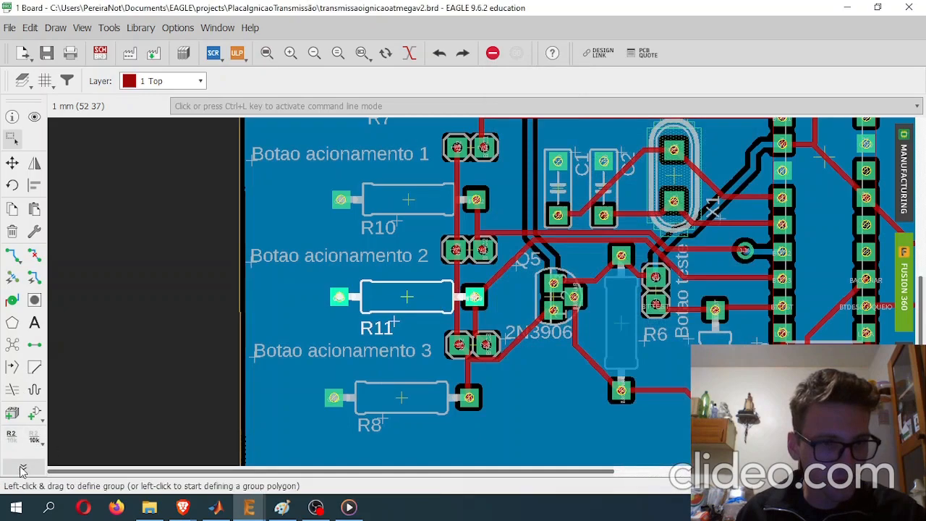
- Set the value of resistor R11 to 10k
left_click(34, 438)
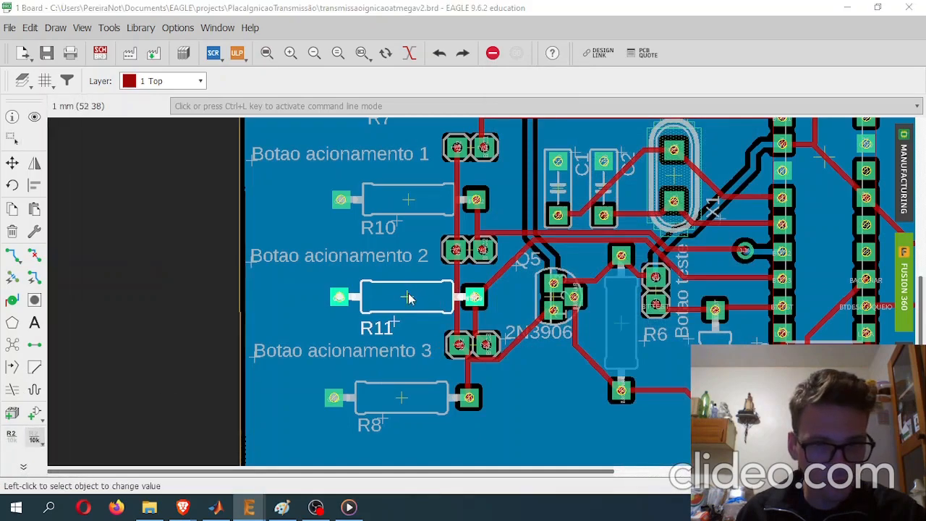
left_click(408, 298)
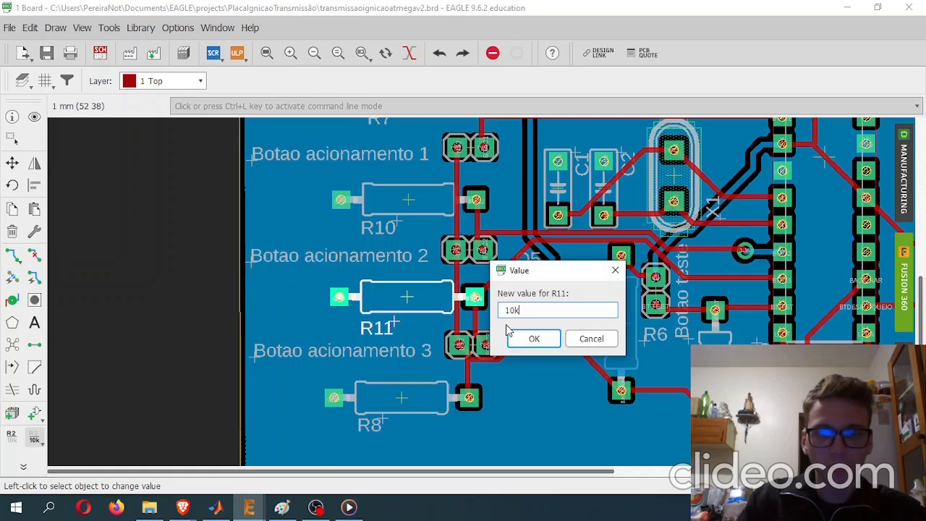
type("10k")
left_click(515, 337)
scroll(428, 302, "up", 4)
- Inspect the X2 power terminal, including its + and - labels and its 5V and GND pads
scroll(452, 264, "down", 8)
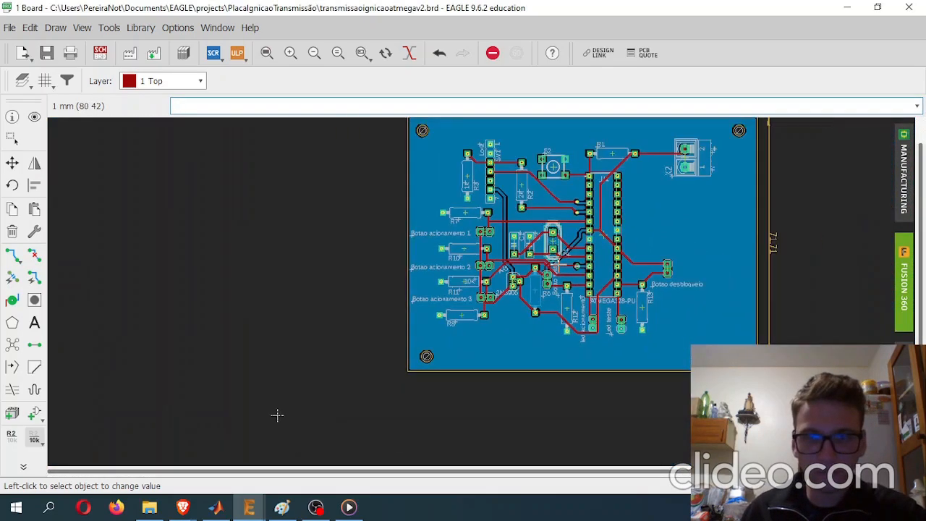
scroll(637, 212, "up", 6)
mouse_move(654, 312)
middle_mouse_down()
mouse_move(576, 235)
mouse_move(649, 311)
middle_mouse_up()
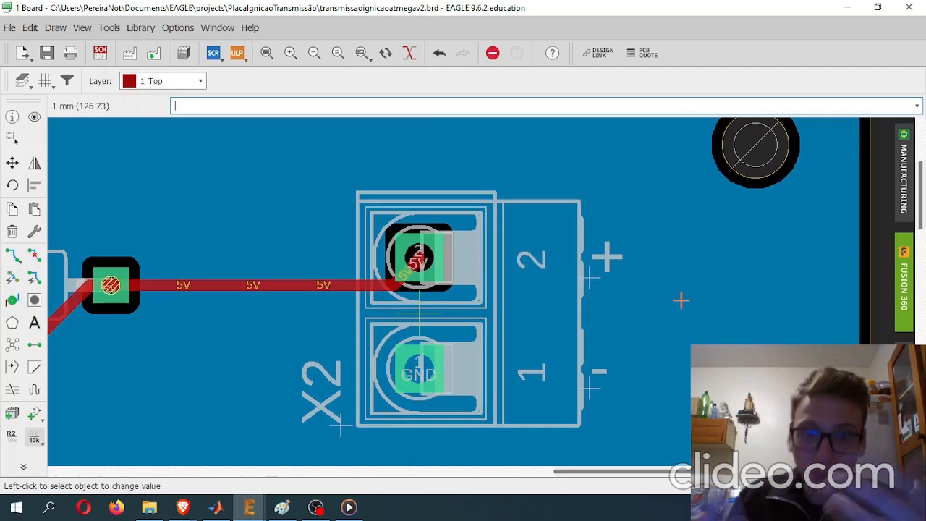
middle_click_drag(636, 265, 536, 254)
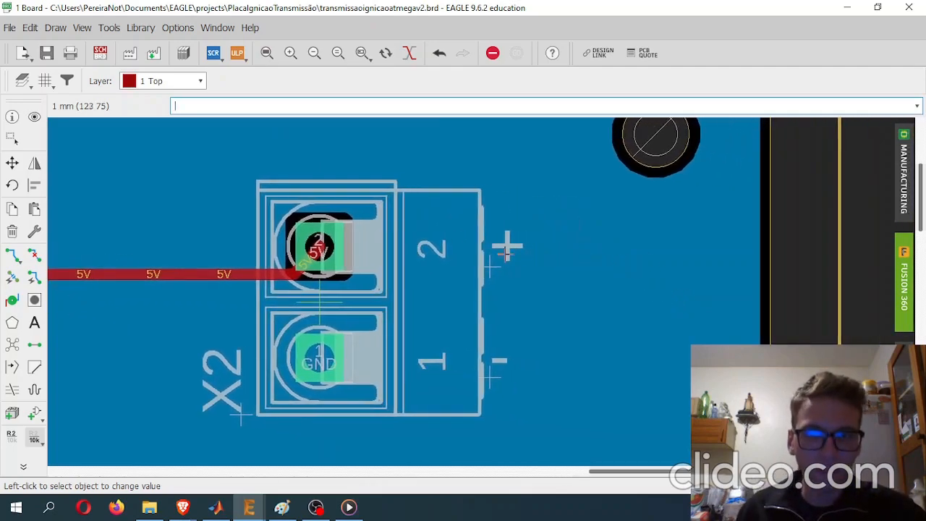
scroll(517, 251, "up", 5)
key("Escape")
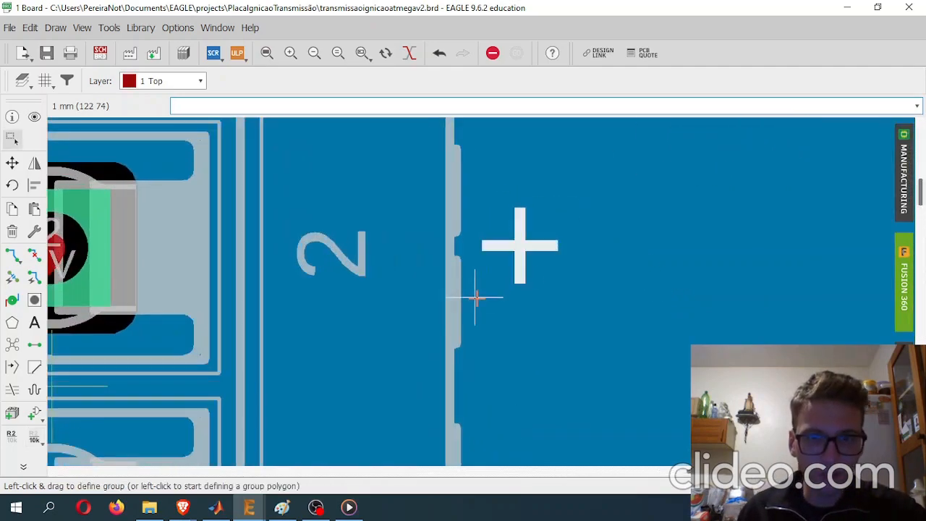
scroll(616, 305, "down", 6)
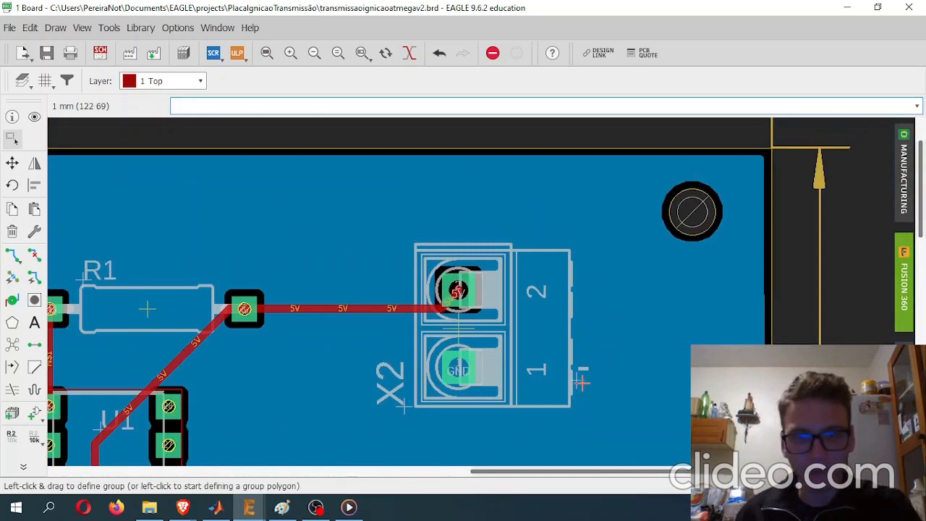
middle_click_drag(625, 371, 556, 352)
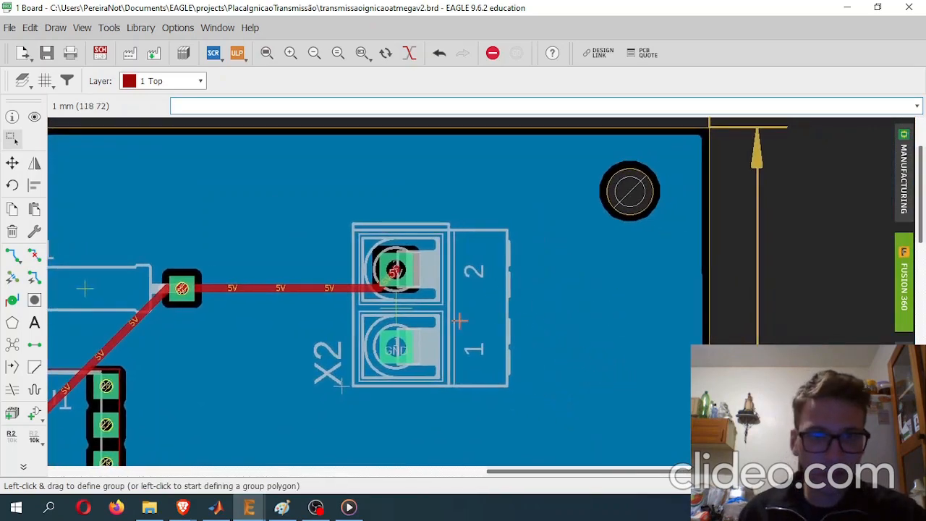
middle_click_drag(257, 400, 345, 385)
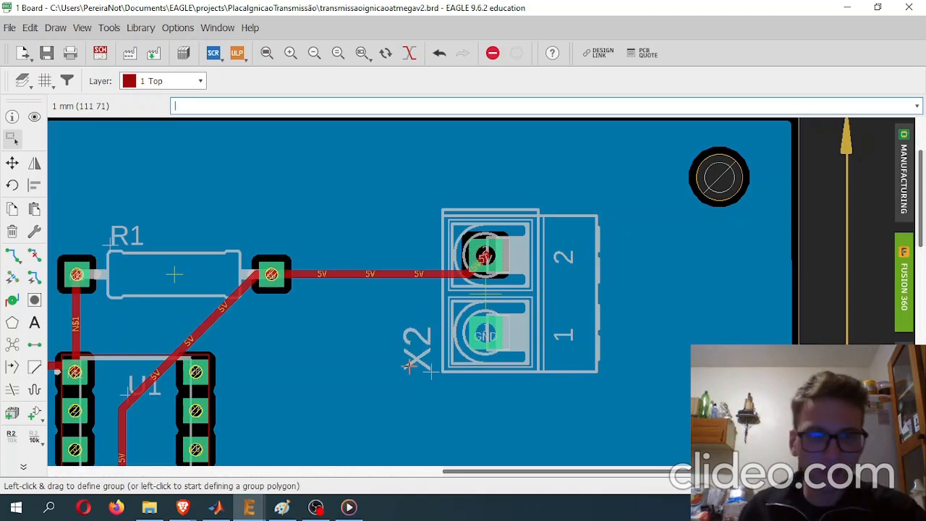
- Inspect the Lora header SV1 with its N$6, RX and 5V connections, and bring the whole board back into view
scroll(415, 352, "down", 4)
middle_click_drag(380, 374, 407, 155)
middle_click_drag(265, 248, 612, 279)
middle_click_drag(397, 175, 427, 297)
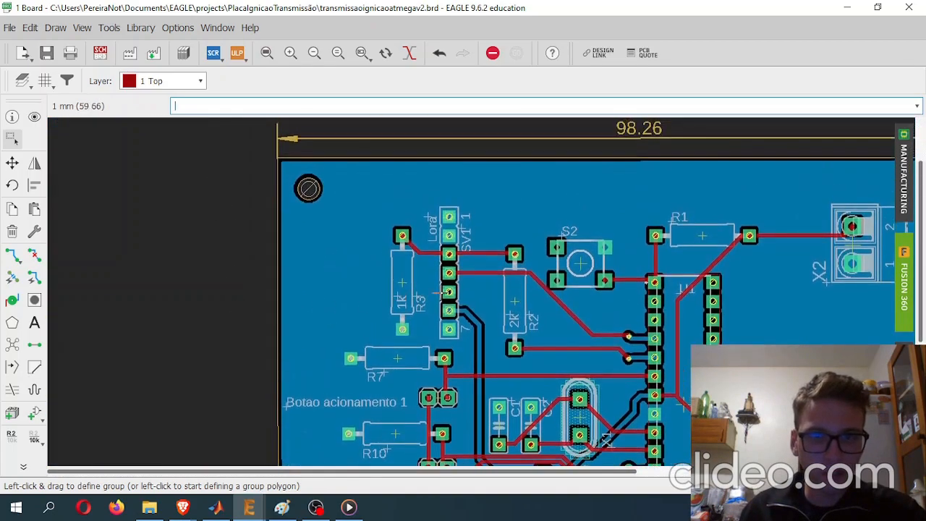
scroll(457, 280, "up", 8)
mouse_move(467, 215)
middle_mouse_down()
mouse_move(451, 323)
mouse_move(405, 299)
mouse_move(348, 213)
middle_mouse_up()
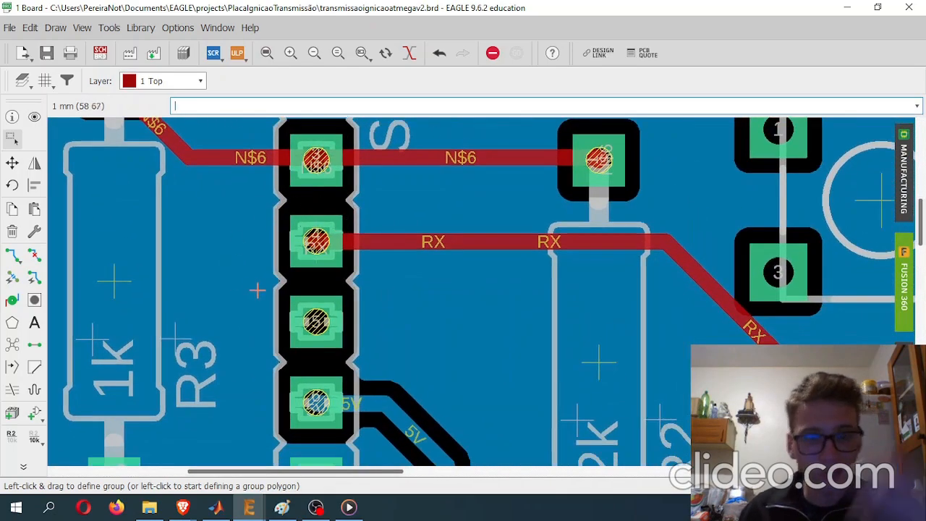
scroll(260, 285, "down", 4)
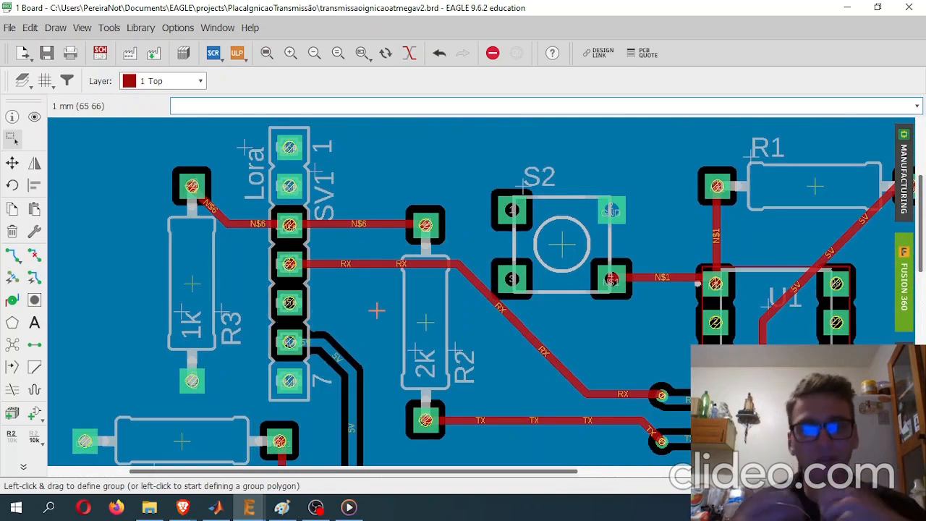
scroll(574, 286, "down", 6)
middle_click_drag(625, 296, 434, 253)
scroll(444, 285, "down", 3)
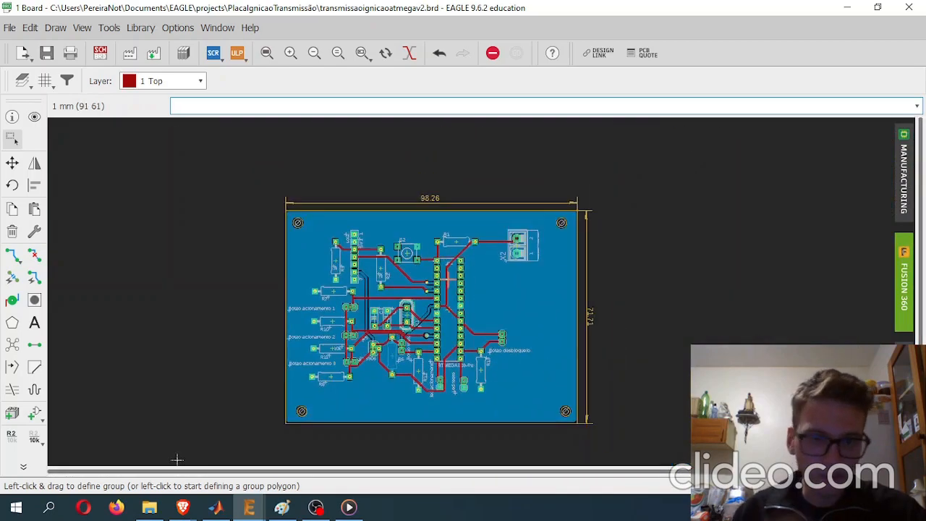